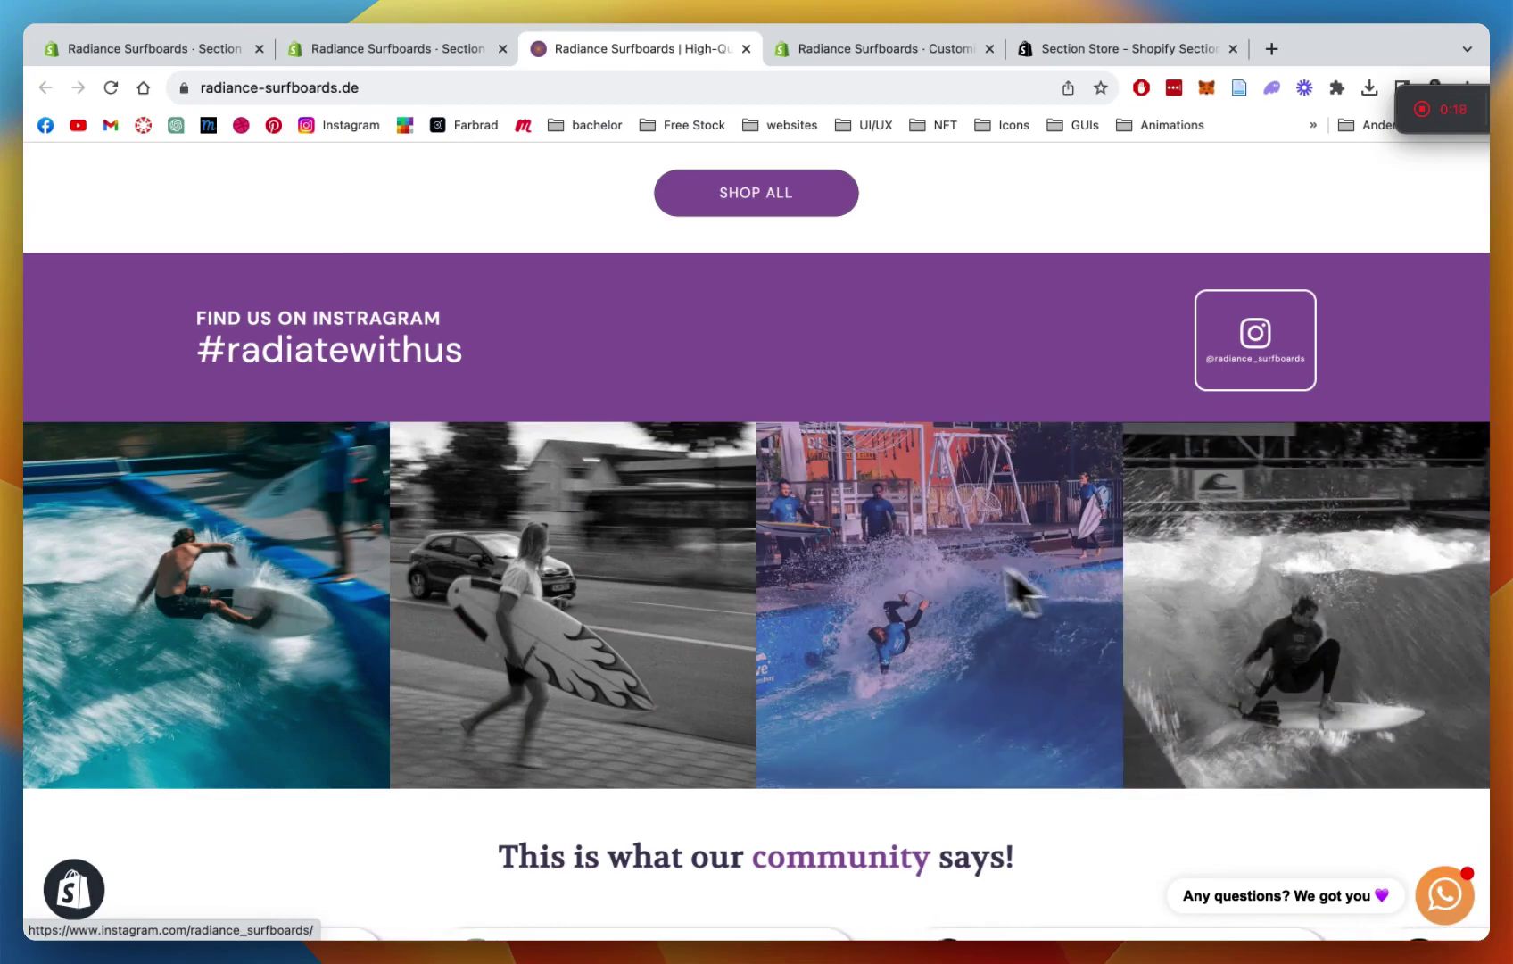
Step: Scroll the Radiance Surfboards storefront to review the purple #radiatewithus Instagram photo grid
scroll(787, 339, up, 1)
scroll(788, 339, down, 2)
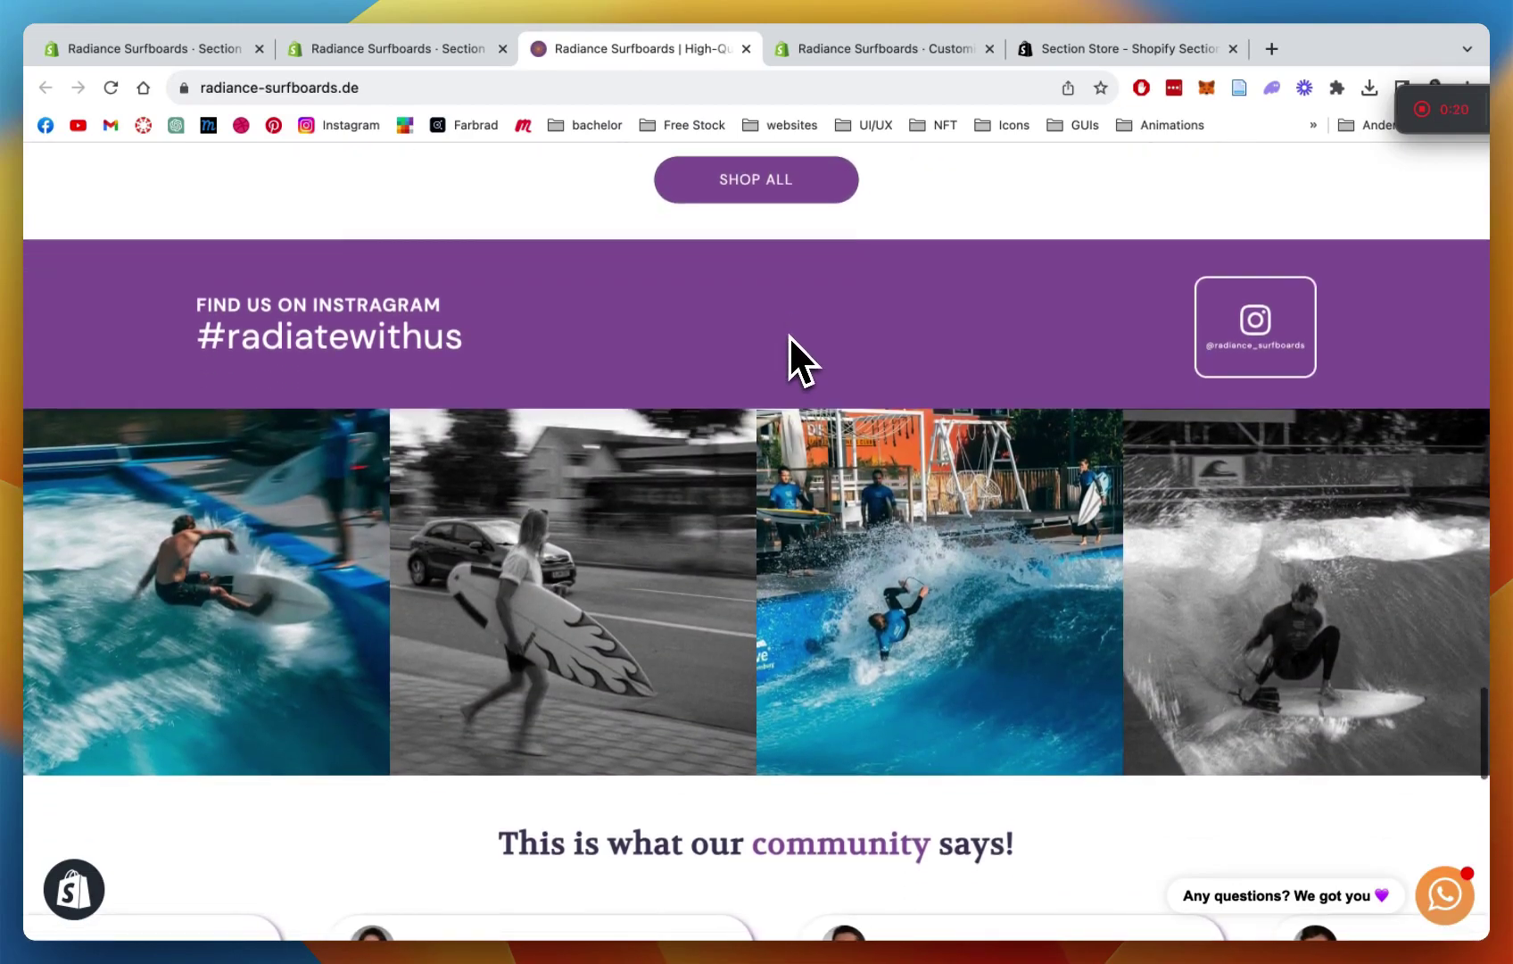
scroll(1052, 360, up, 15)
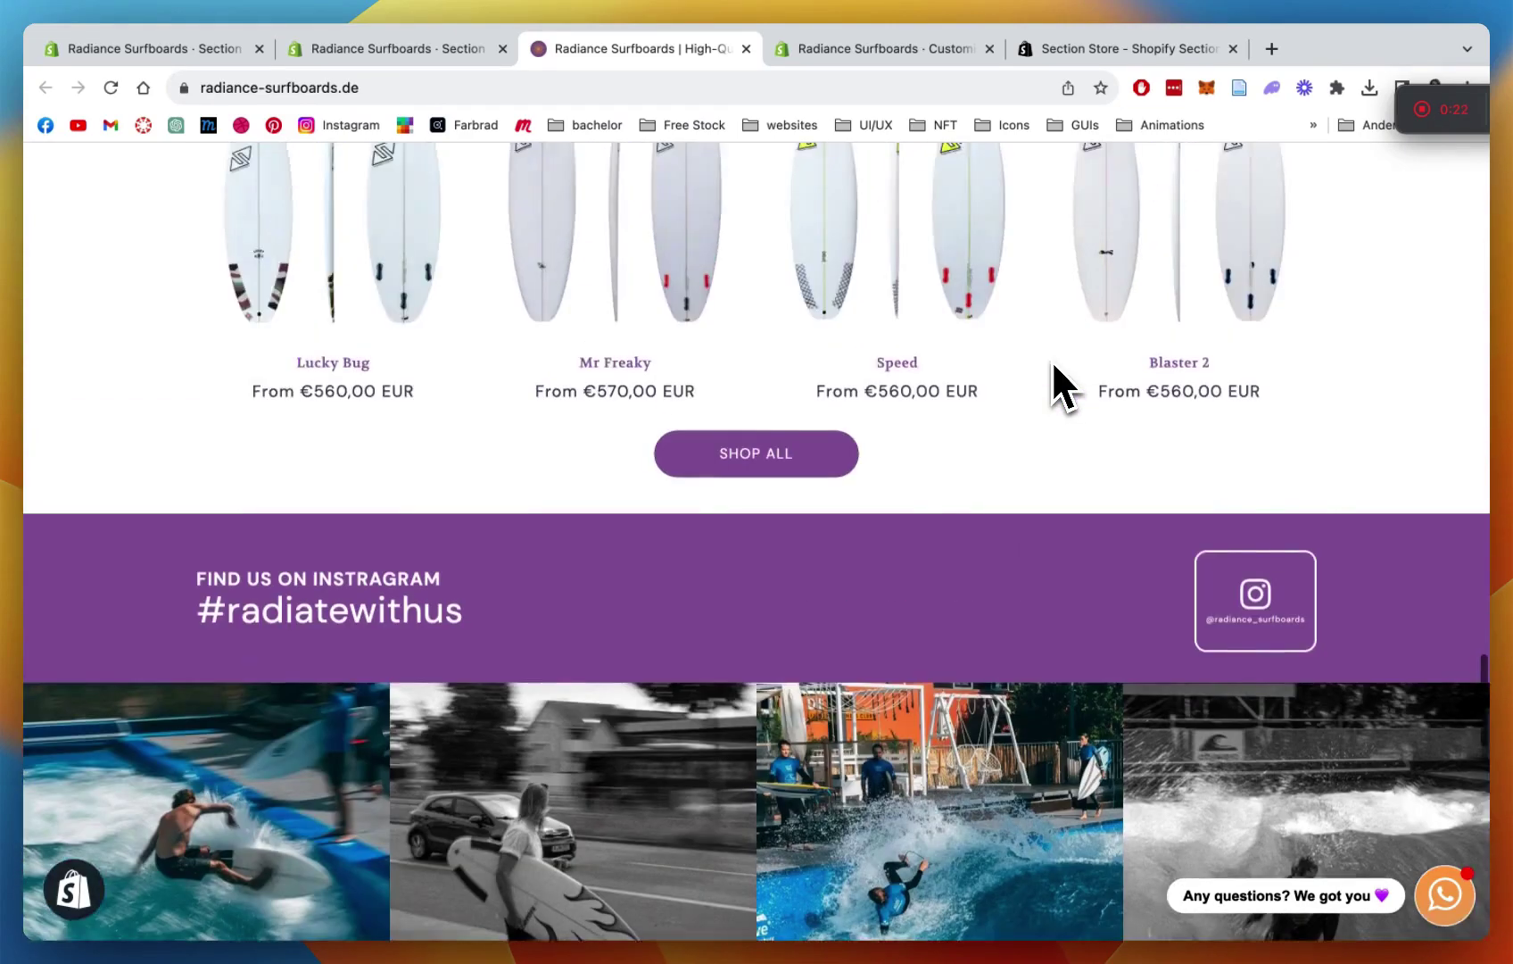
scroll(1053, 364, down, 12)
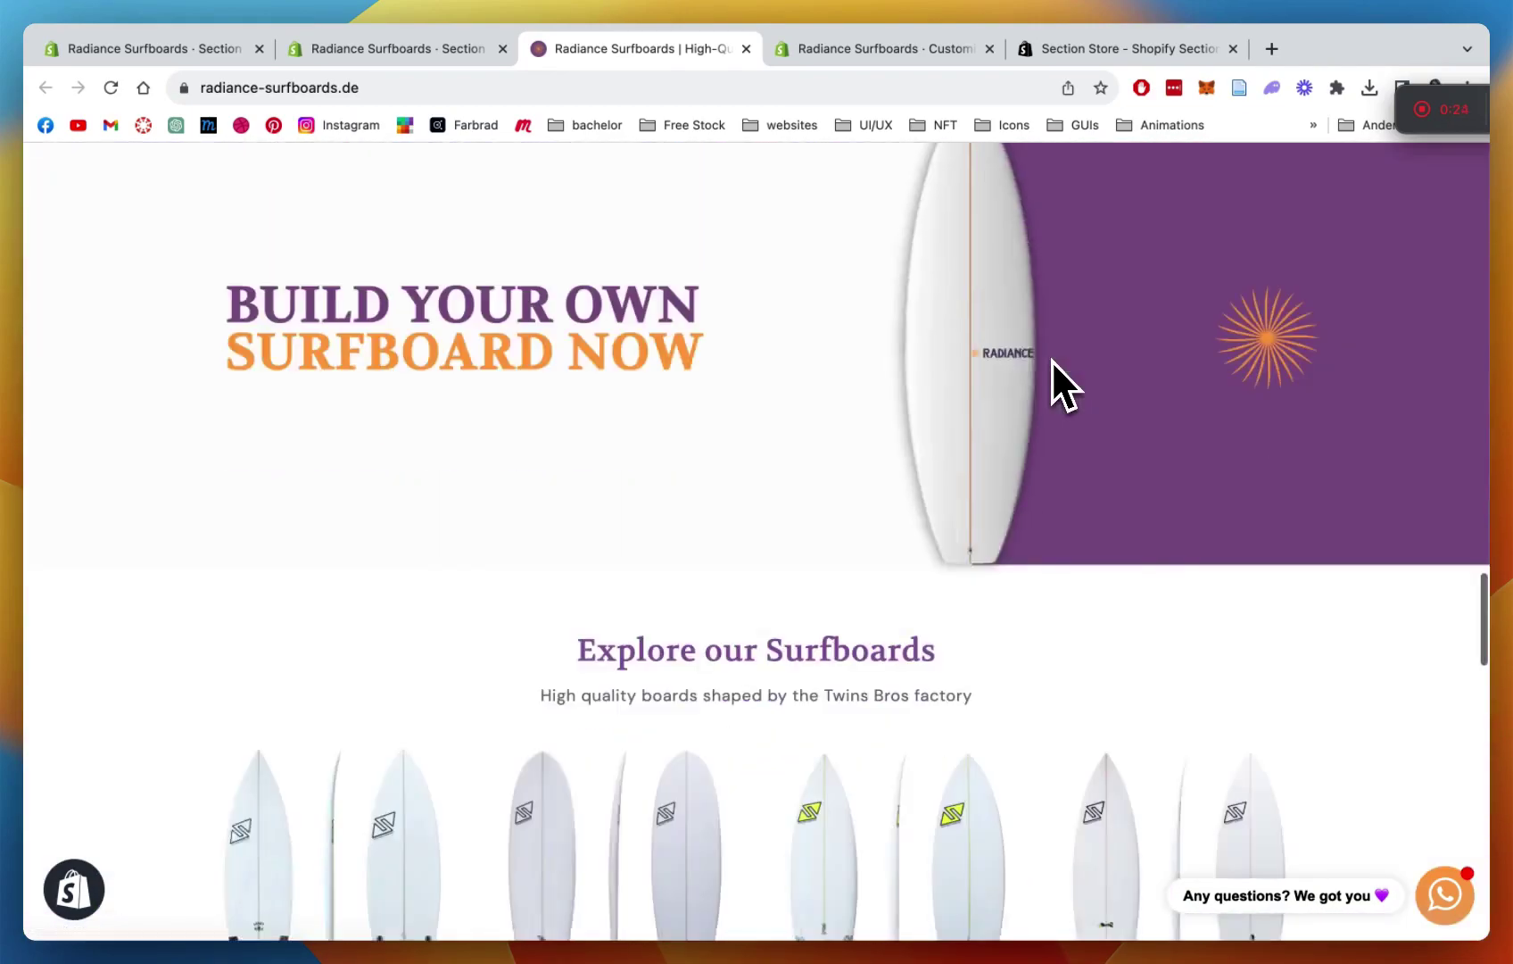
scroll(1052, 360, down, 5)
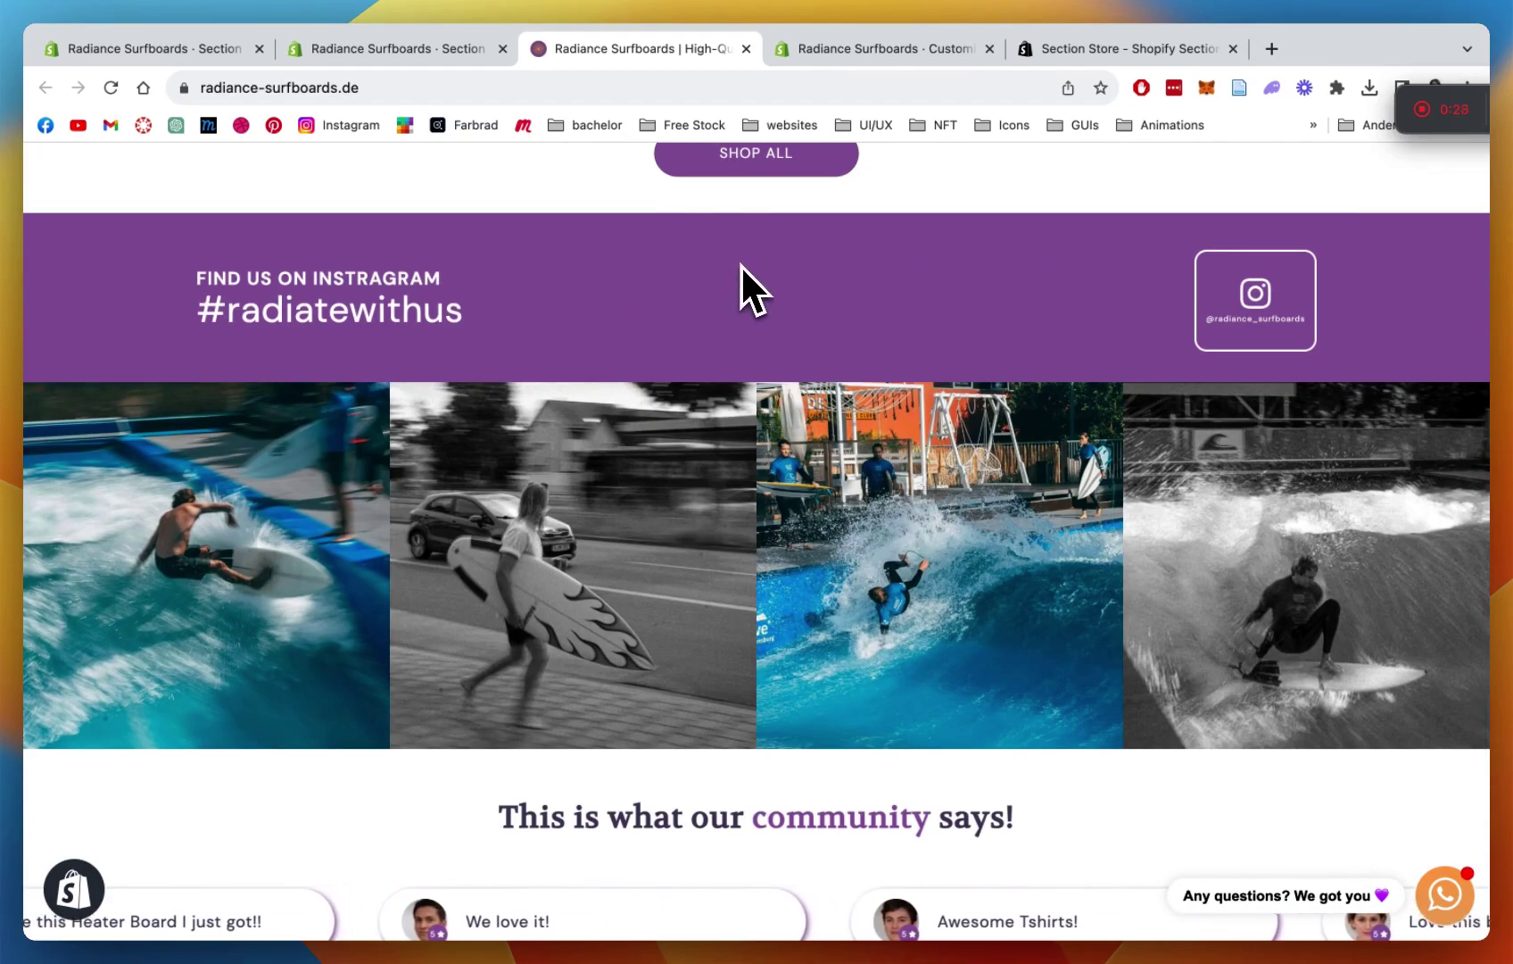
Step: Switch to the Section Store: Theme sections App Store listing and scroll through it
click(1116, 49)
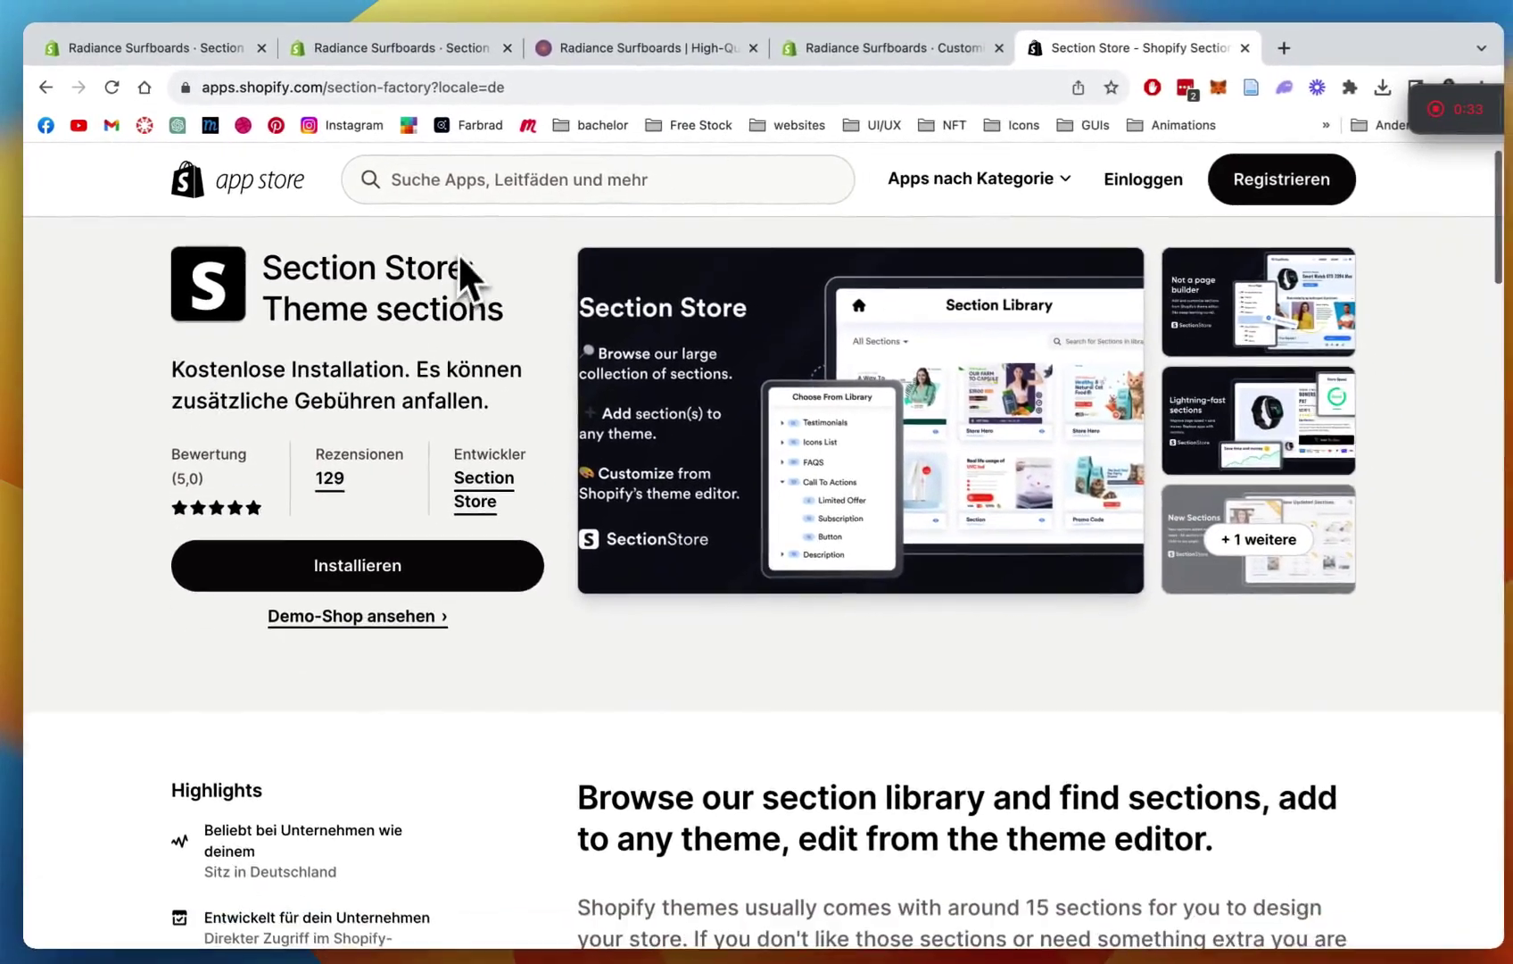
scroll(793, 724, down, 10)
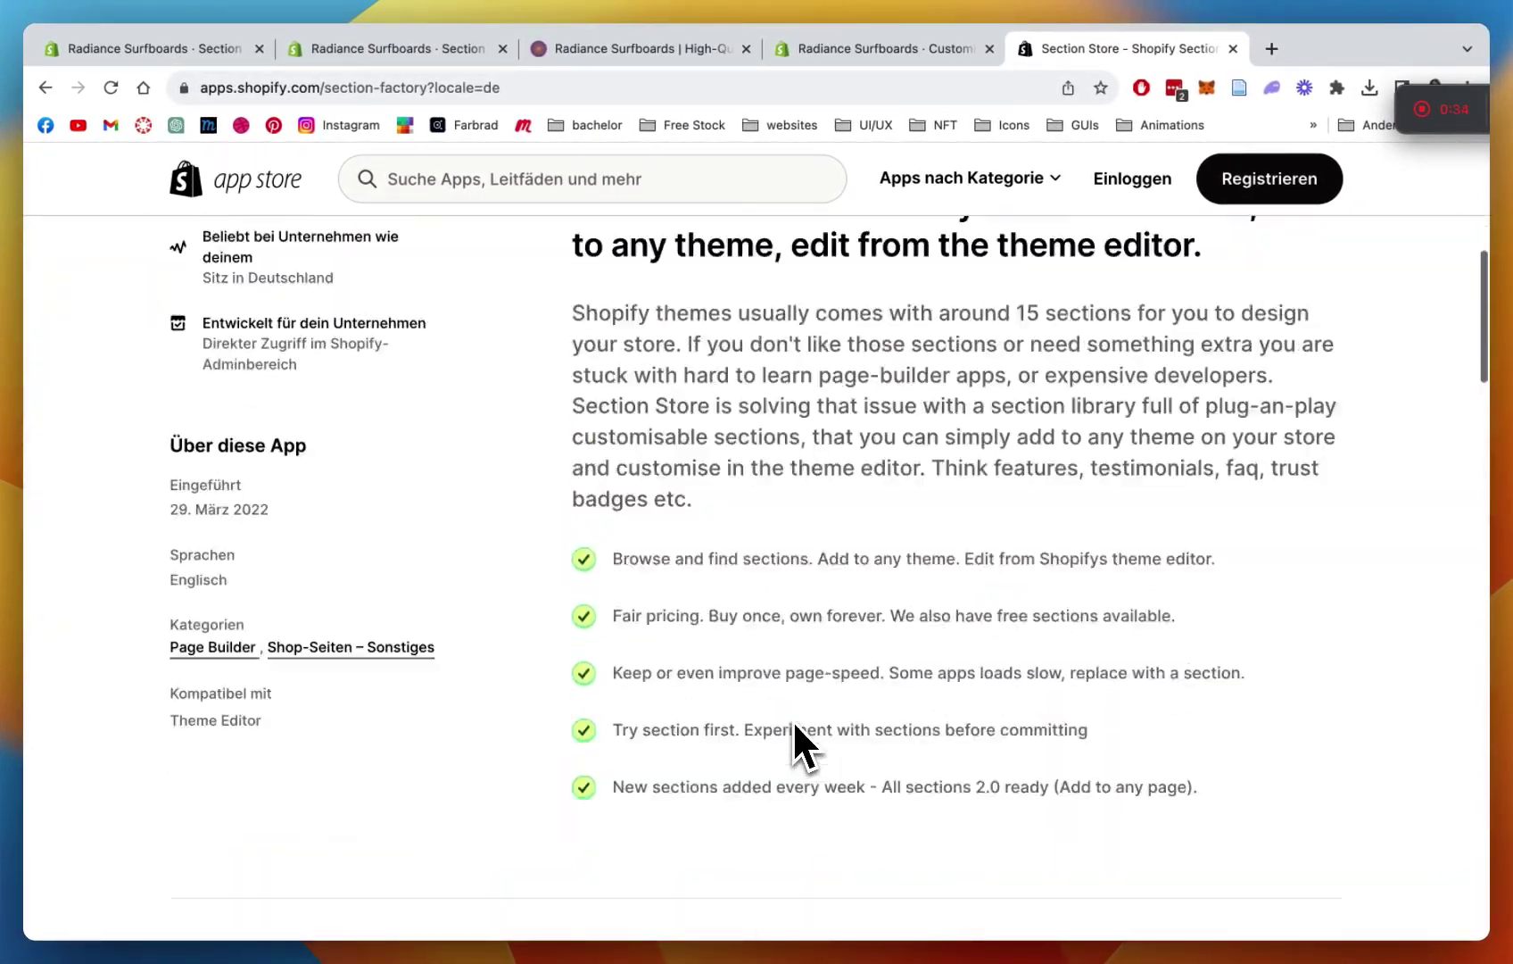
scroll(793, 724, up, 12)
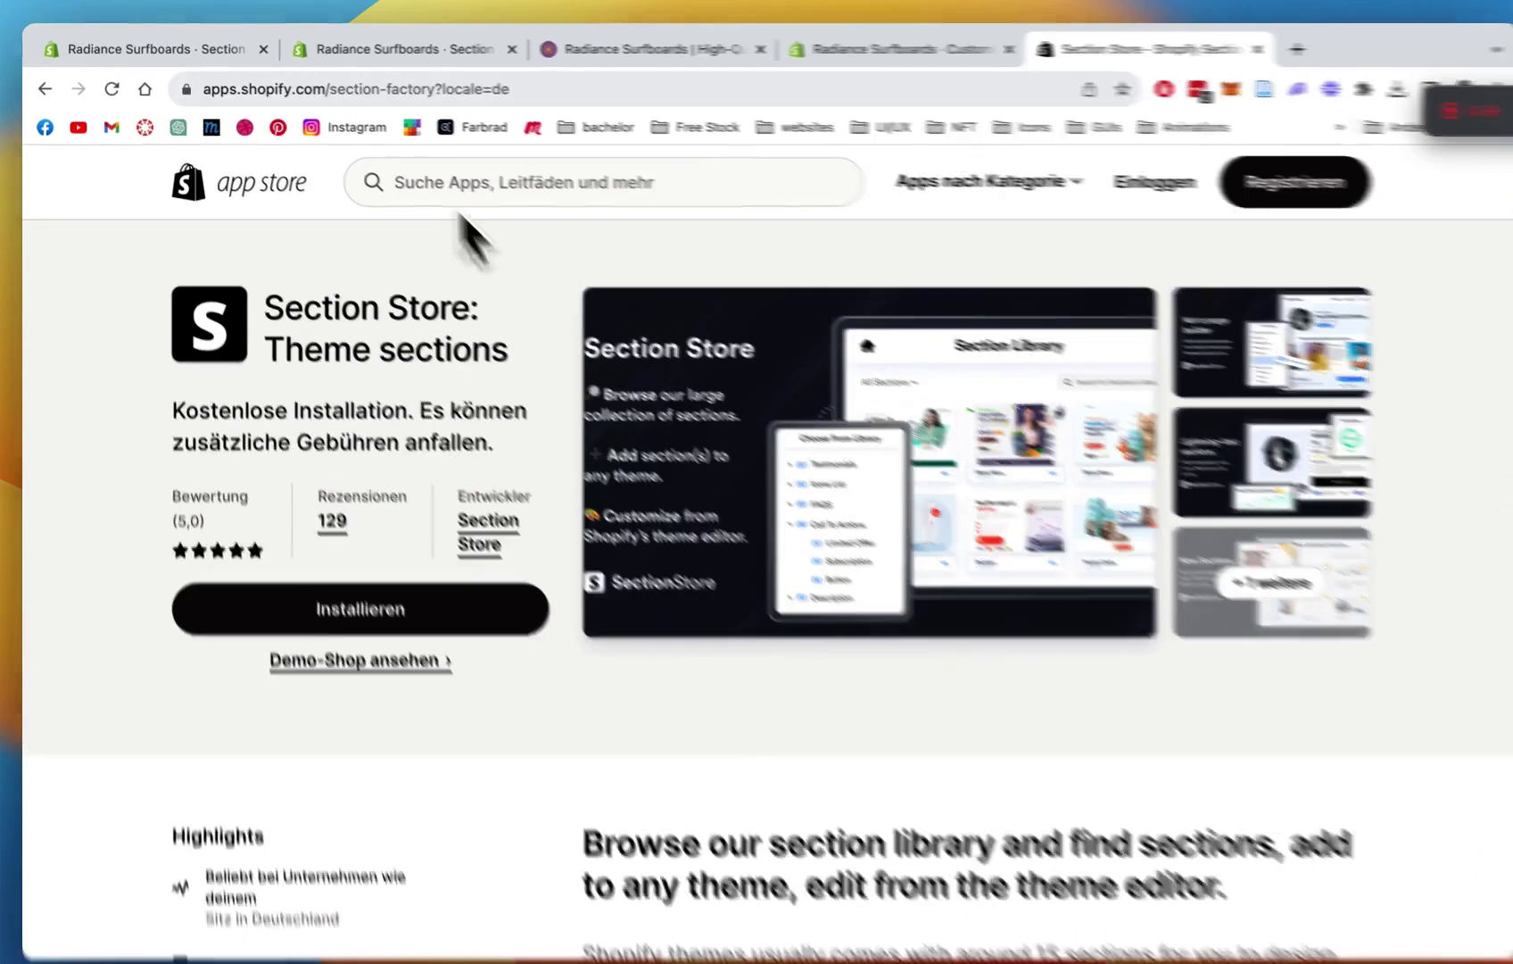
Step: Return to Section Store in admin, explore its section library and search for 'insta'
click(205, 50)
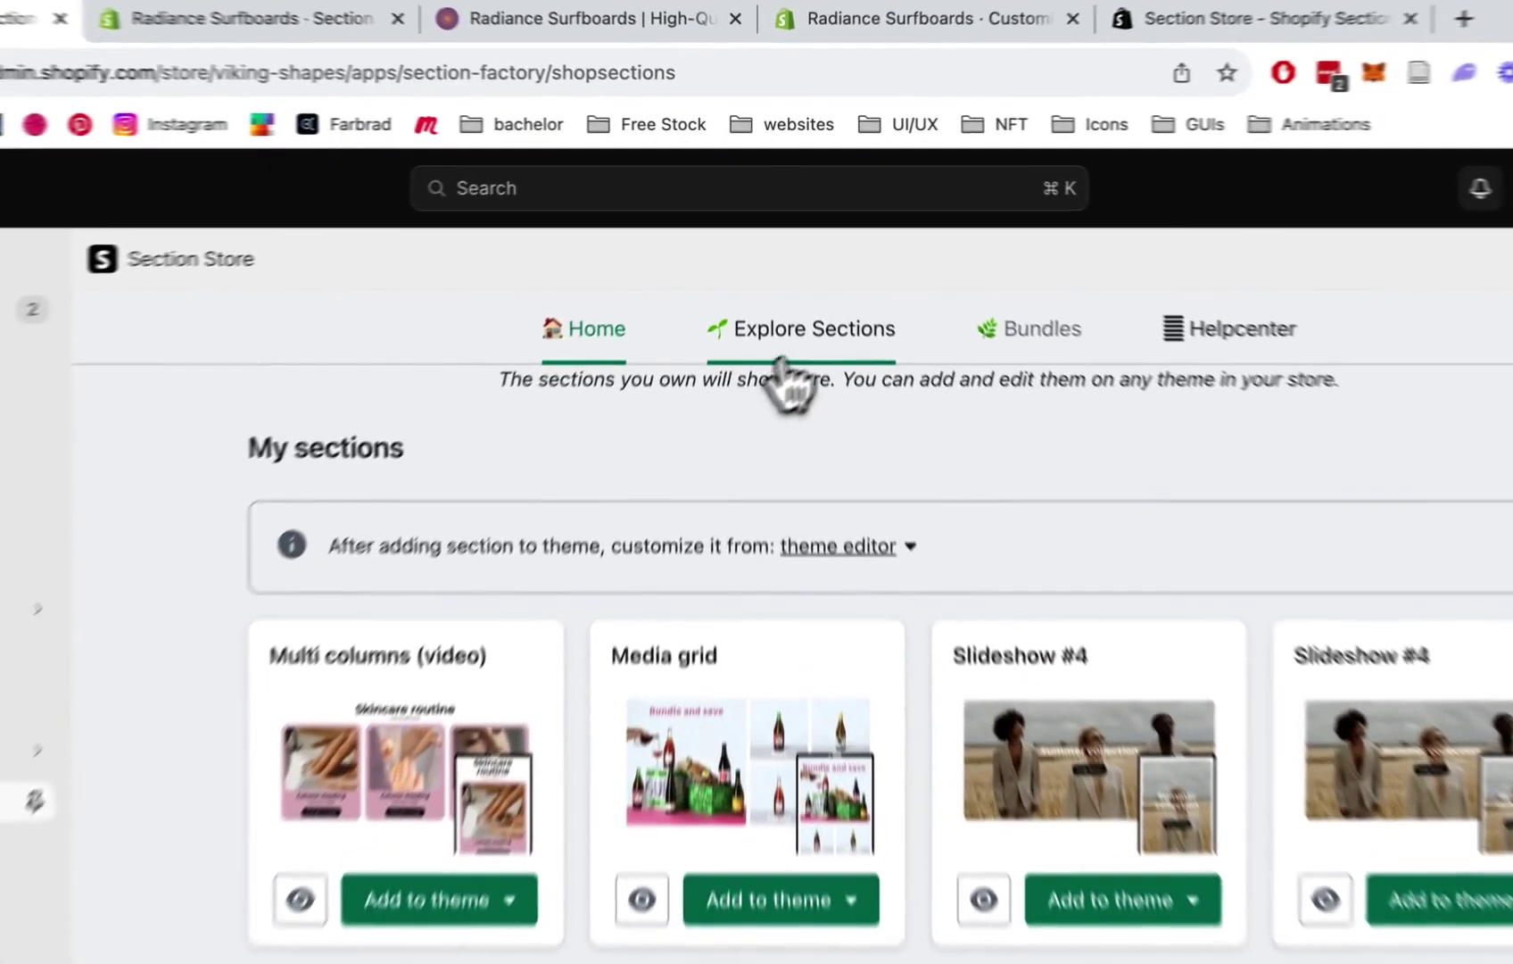
click(809, 276)
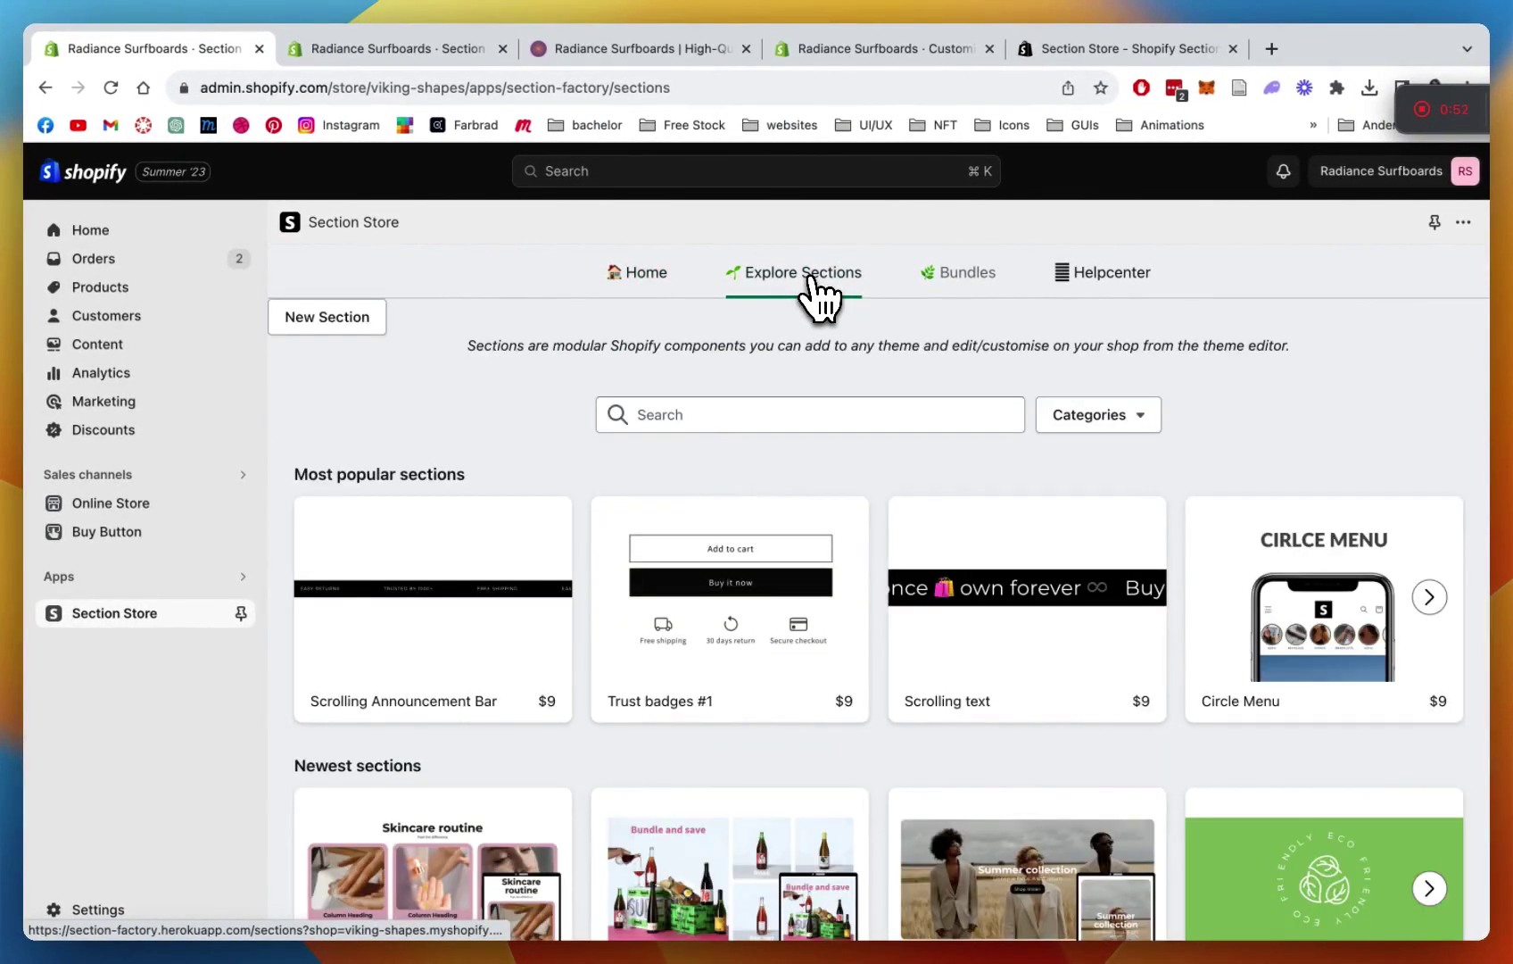
click(754, 413)
text(insta)
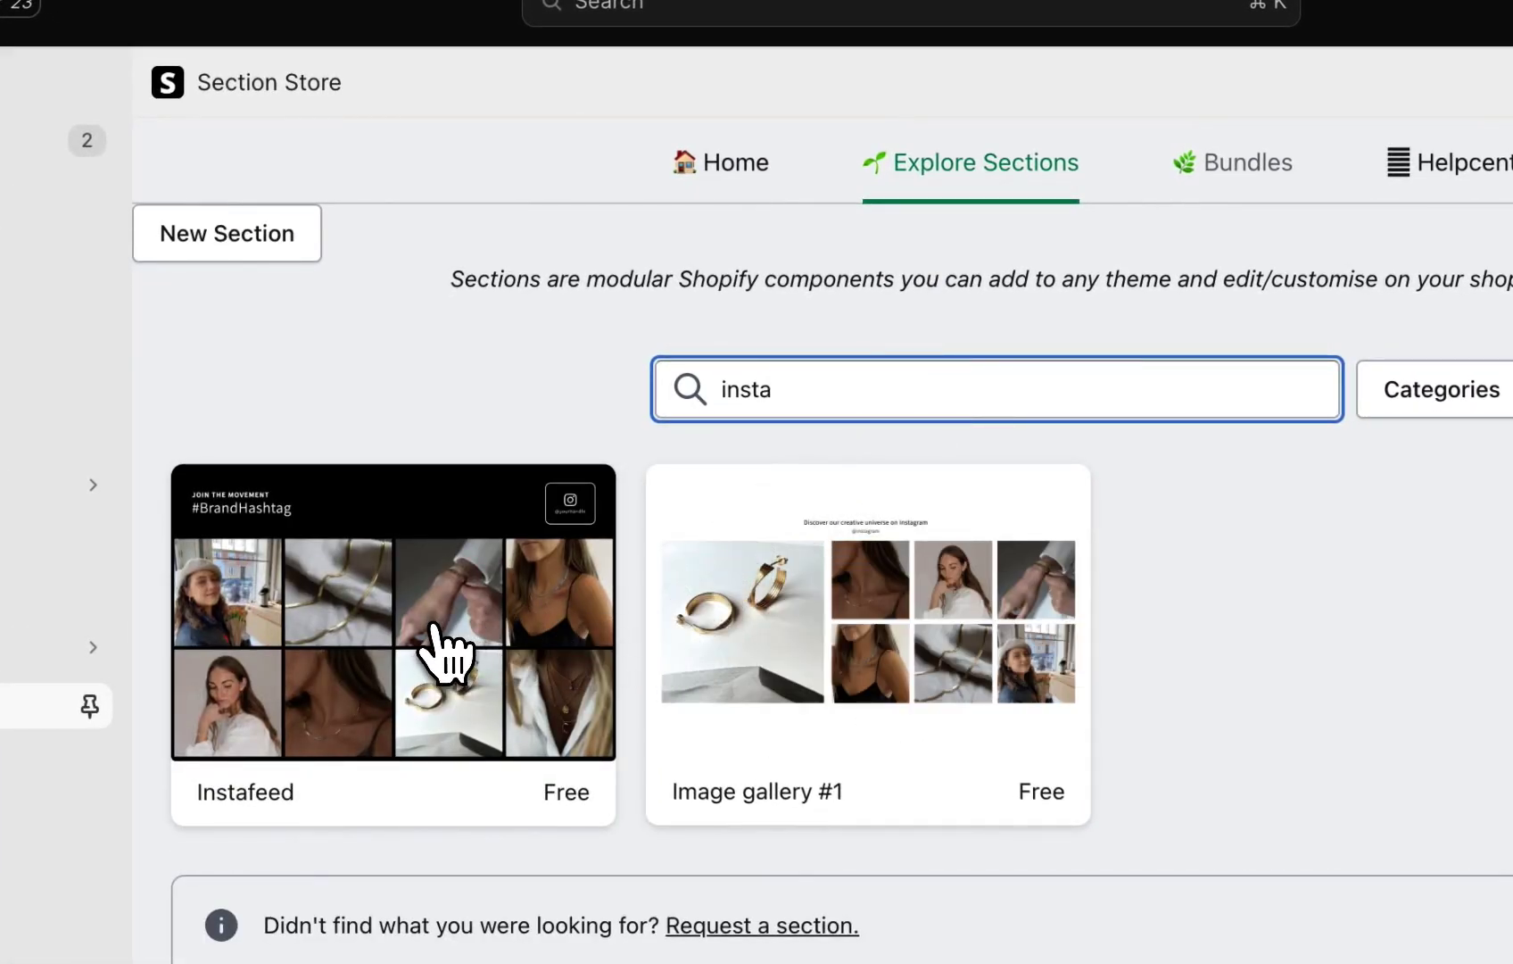
Step: Open the free Instafeed section's details page and look it over
click(446, 652)
scroll(963, 338, down, 3)
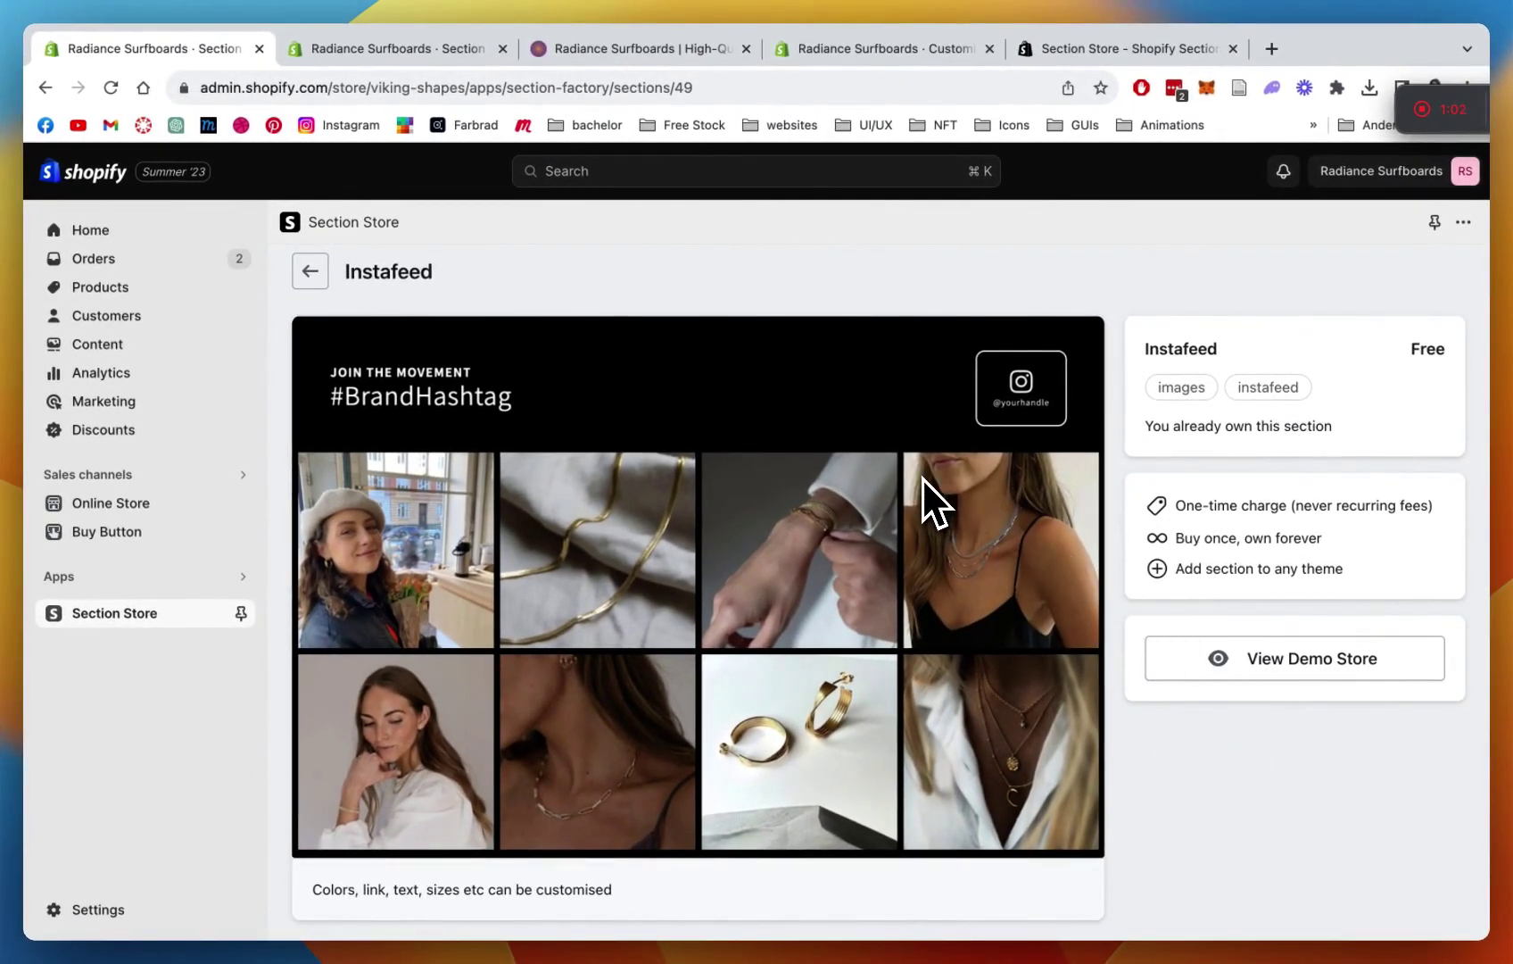
scroll(923, 478, up, 3)
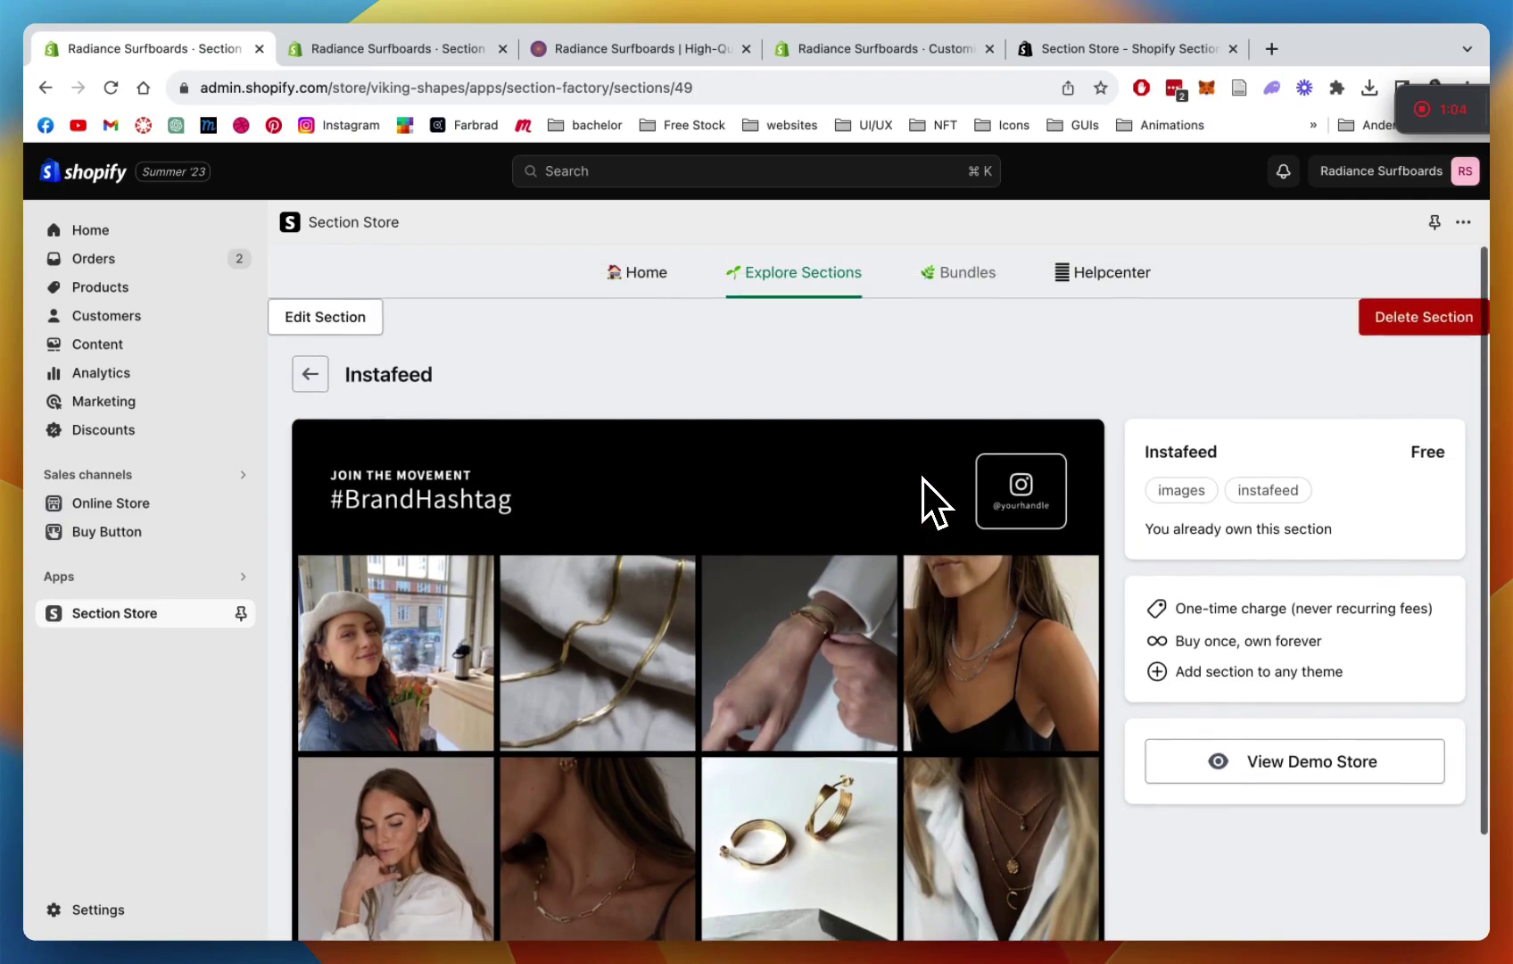
scroll(664, 330, down, 3)
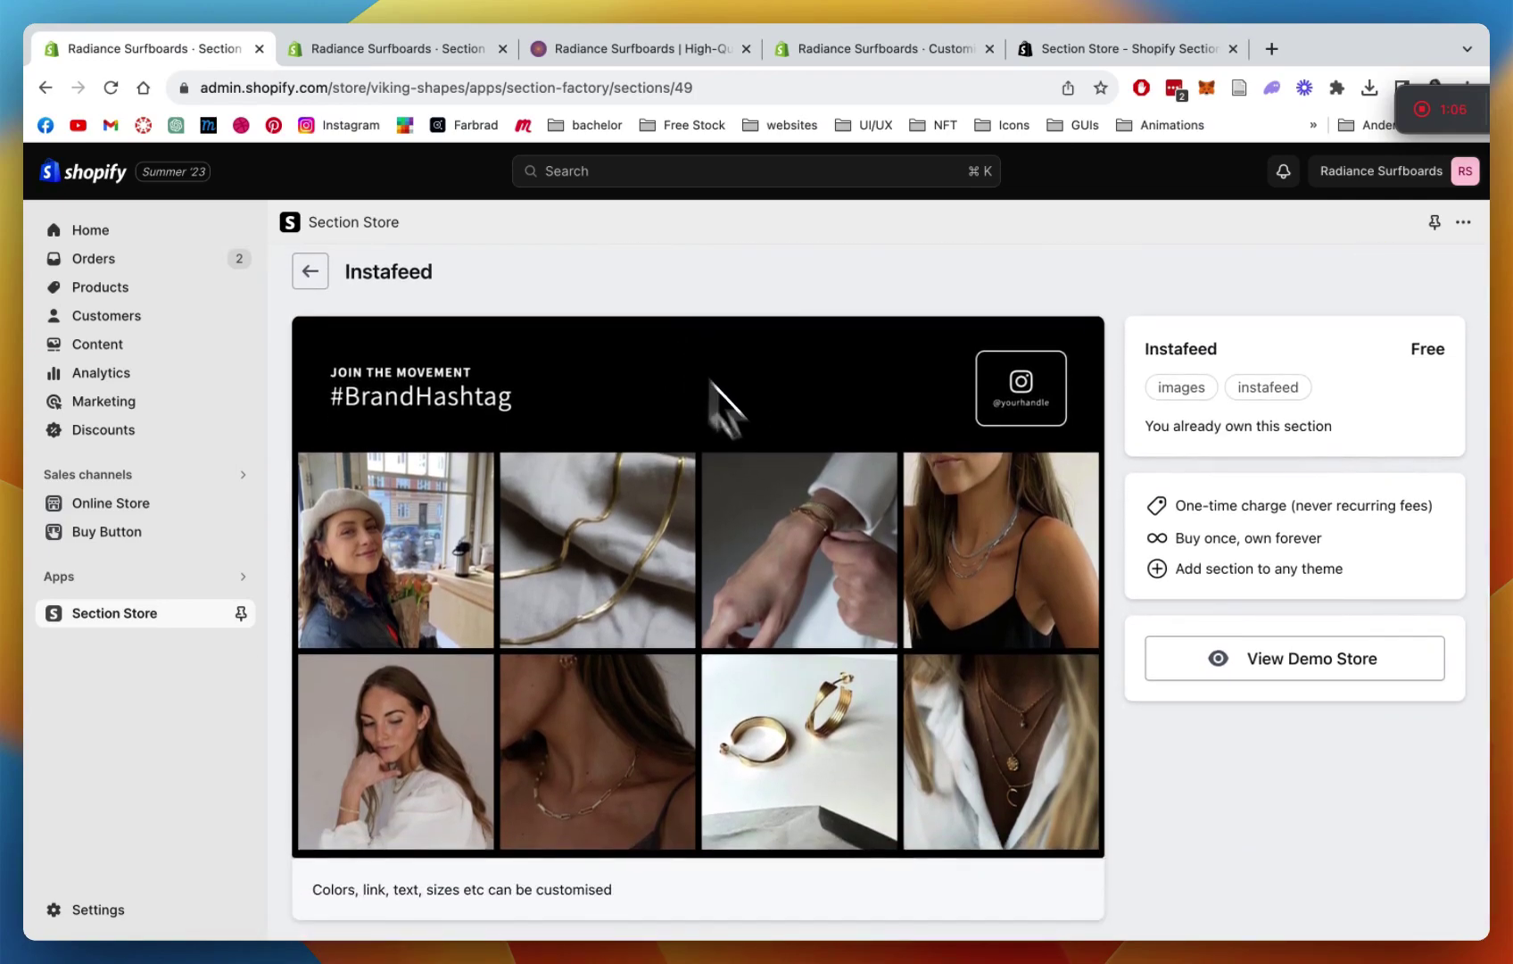
scroll(775, 628, up, 3)
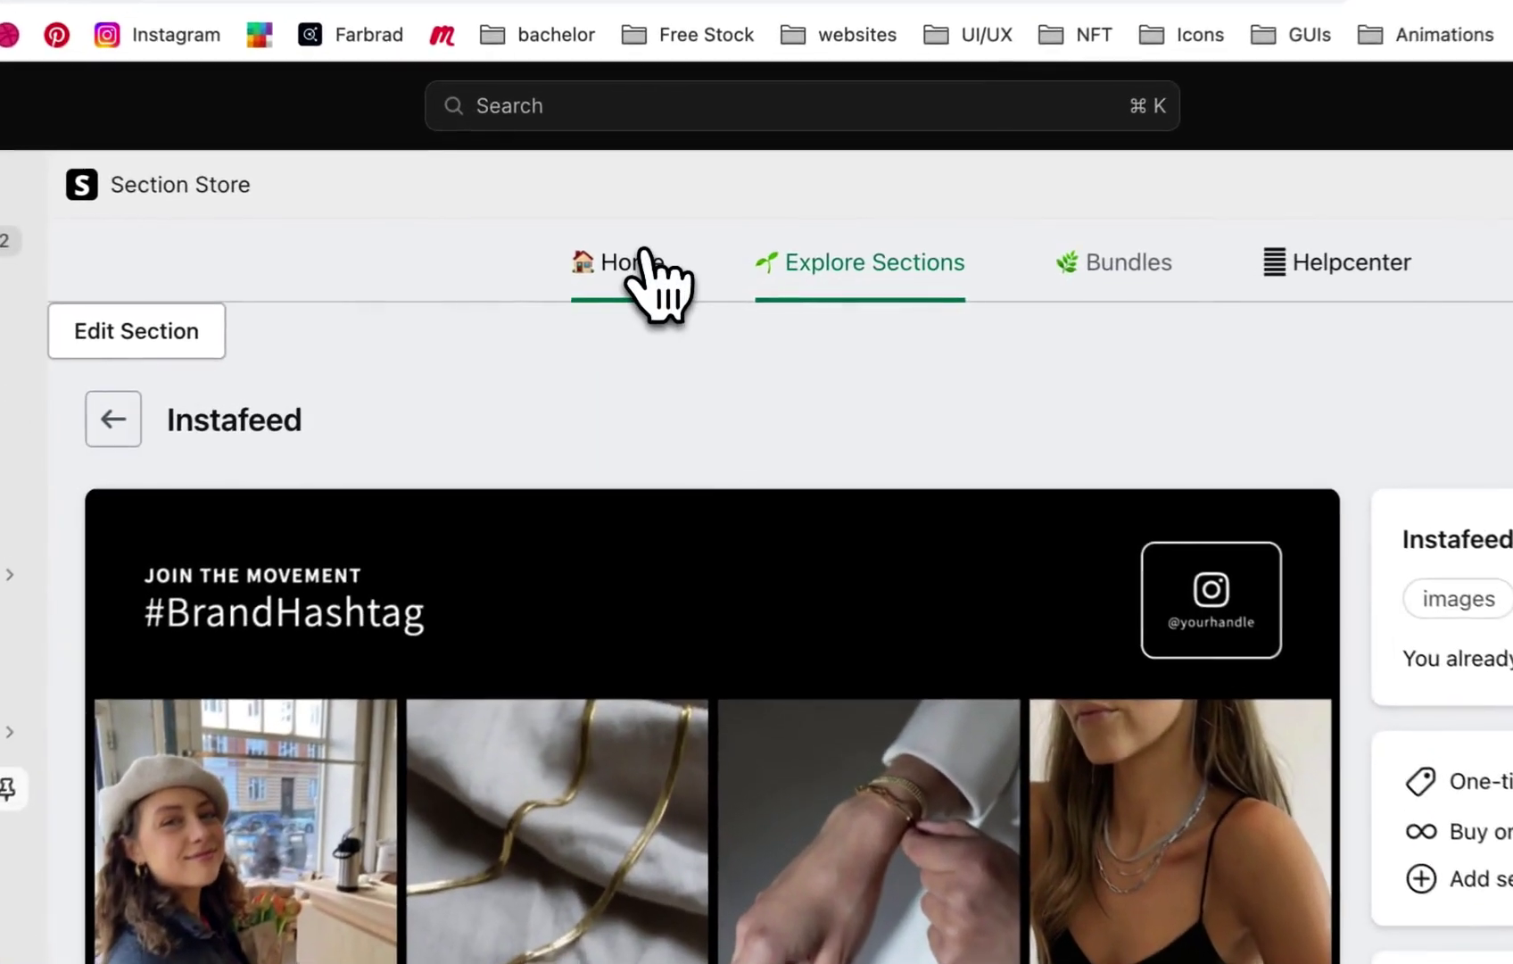
Step: Back in My sections, show Instafeed's Add to theme options, listing Dawn (Live)
click(651, 267)
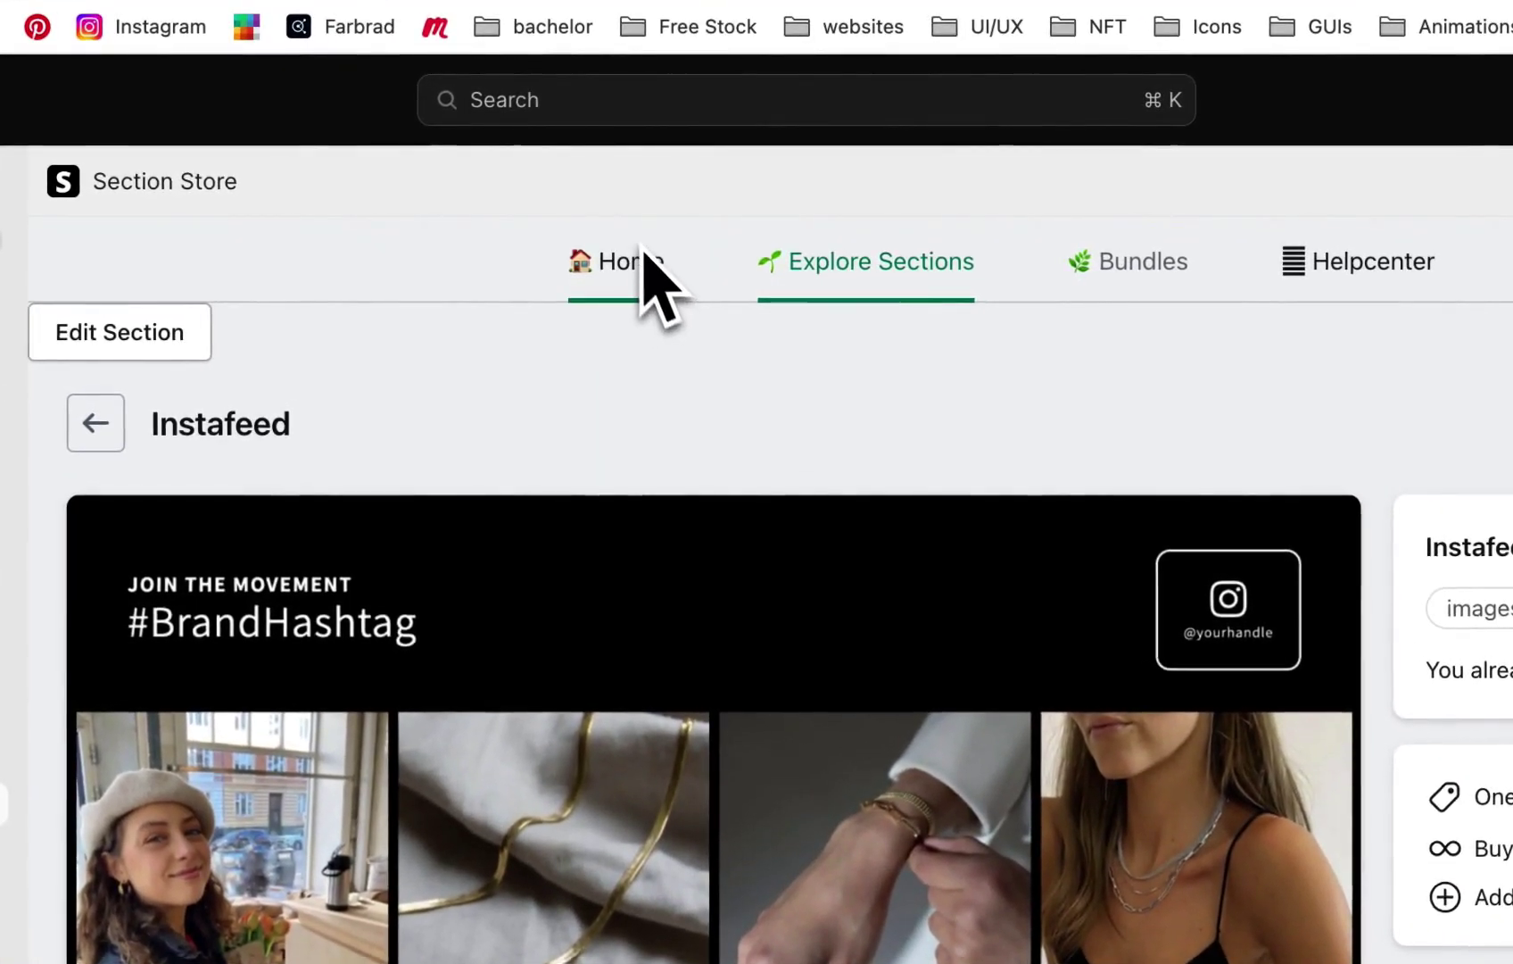
scroll(872, 480, down, 15)
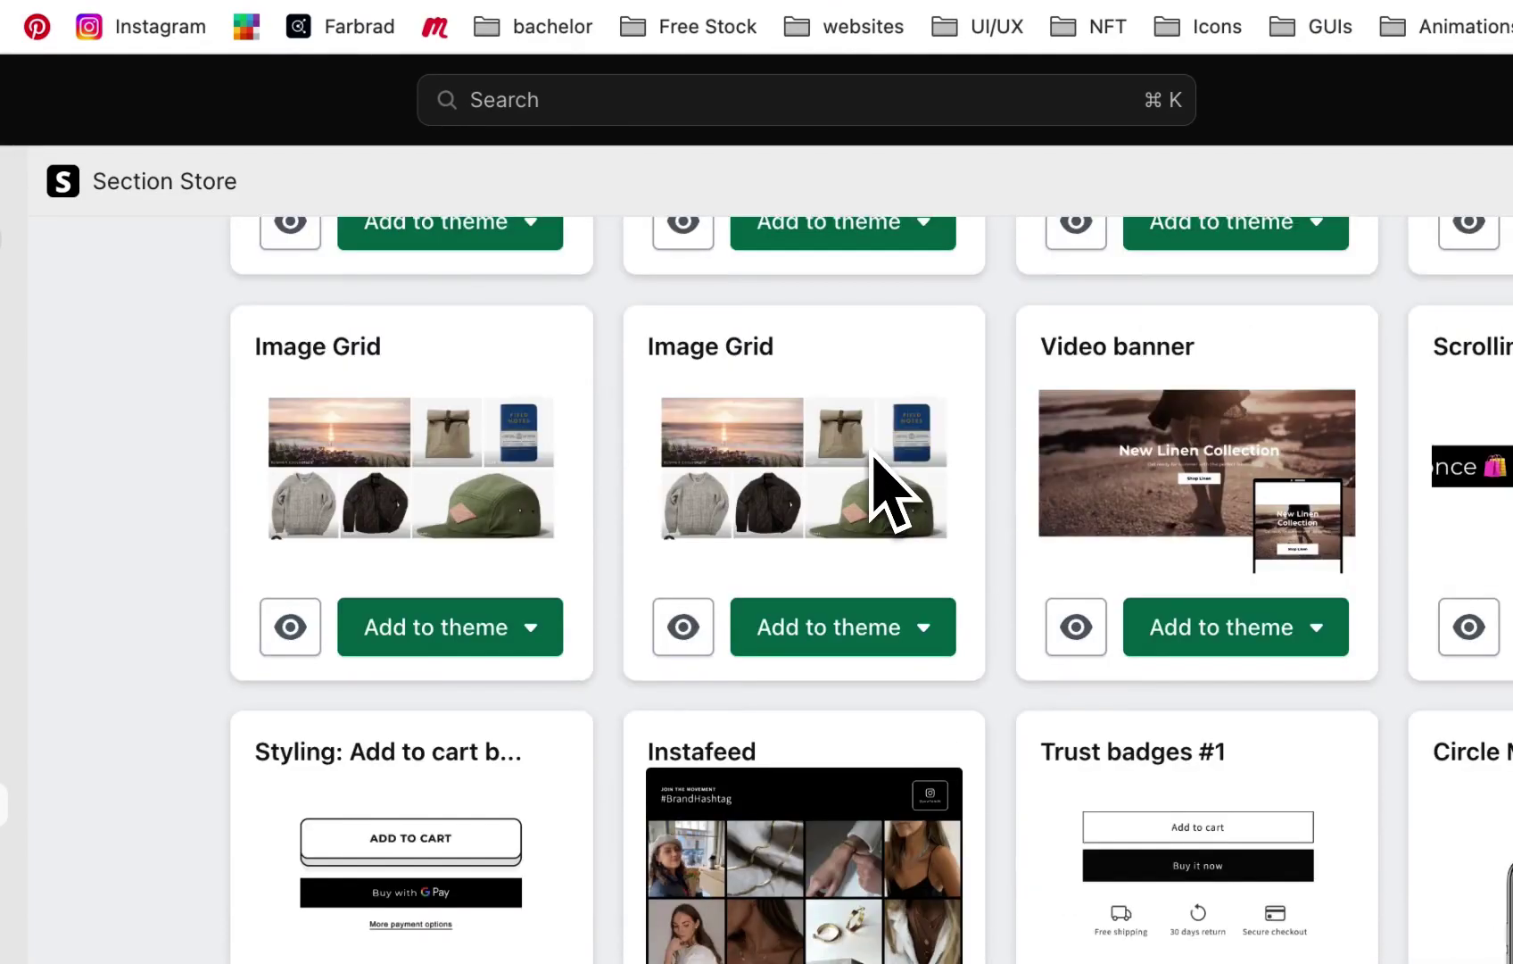
scroll(883, 481, up, 1)
click(781, 714)
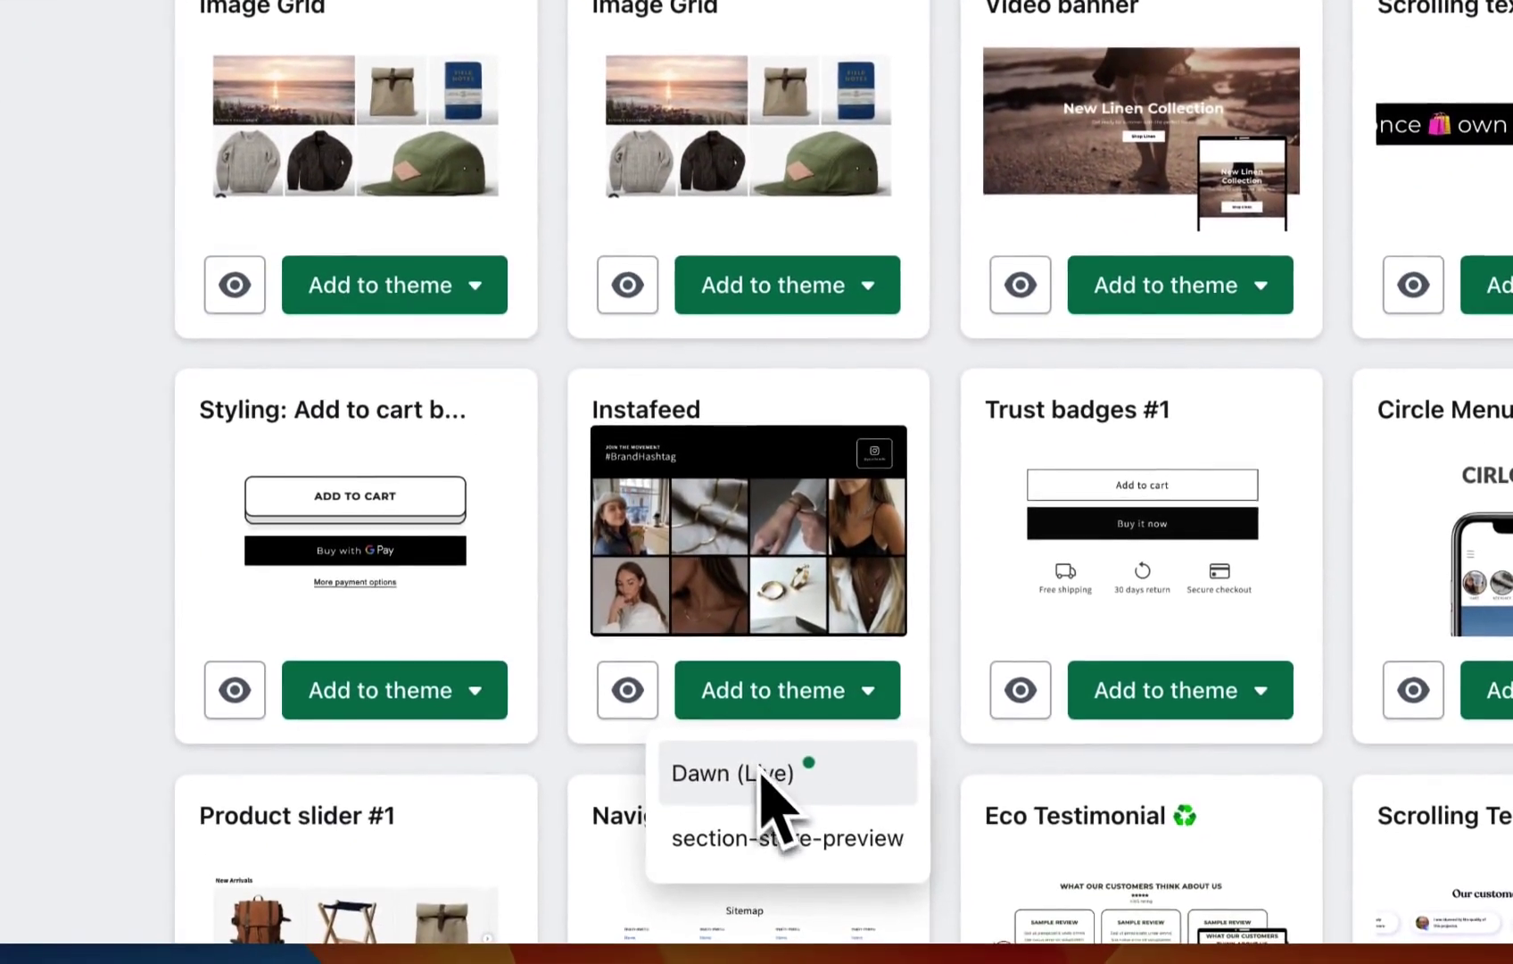
scroll(763, 774, down, 1)
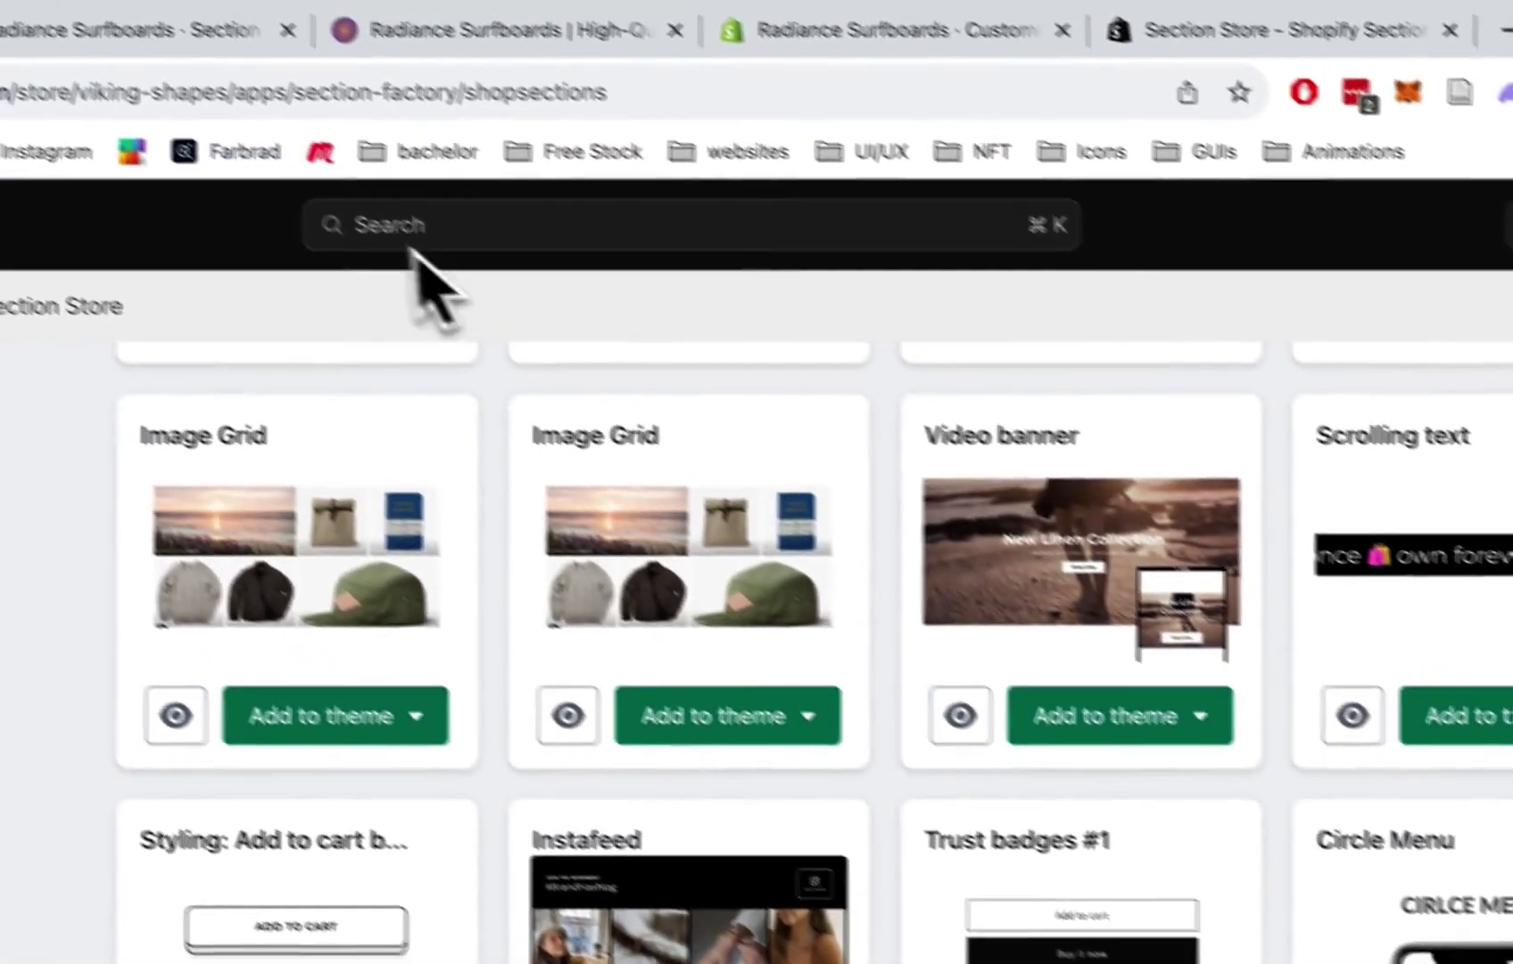
click(143, 34)
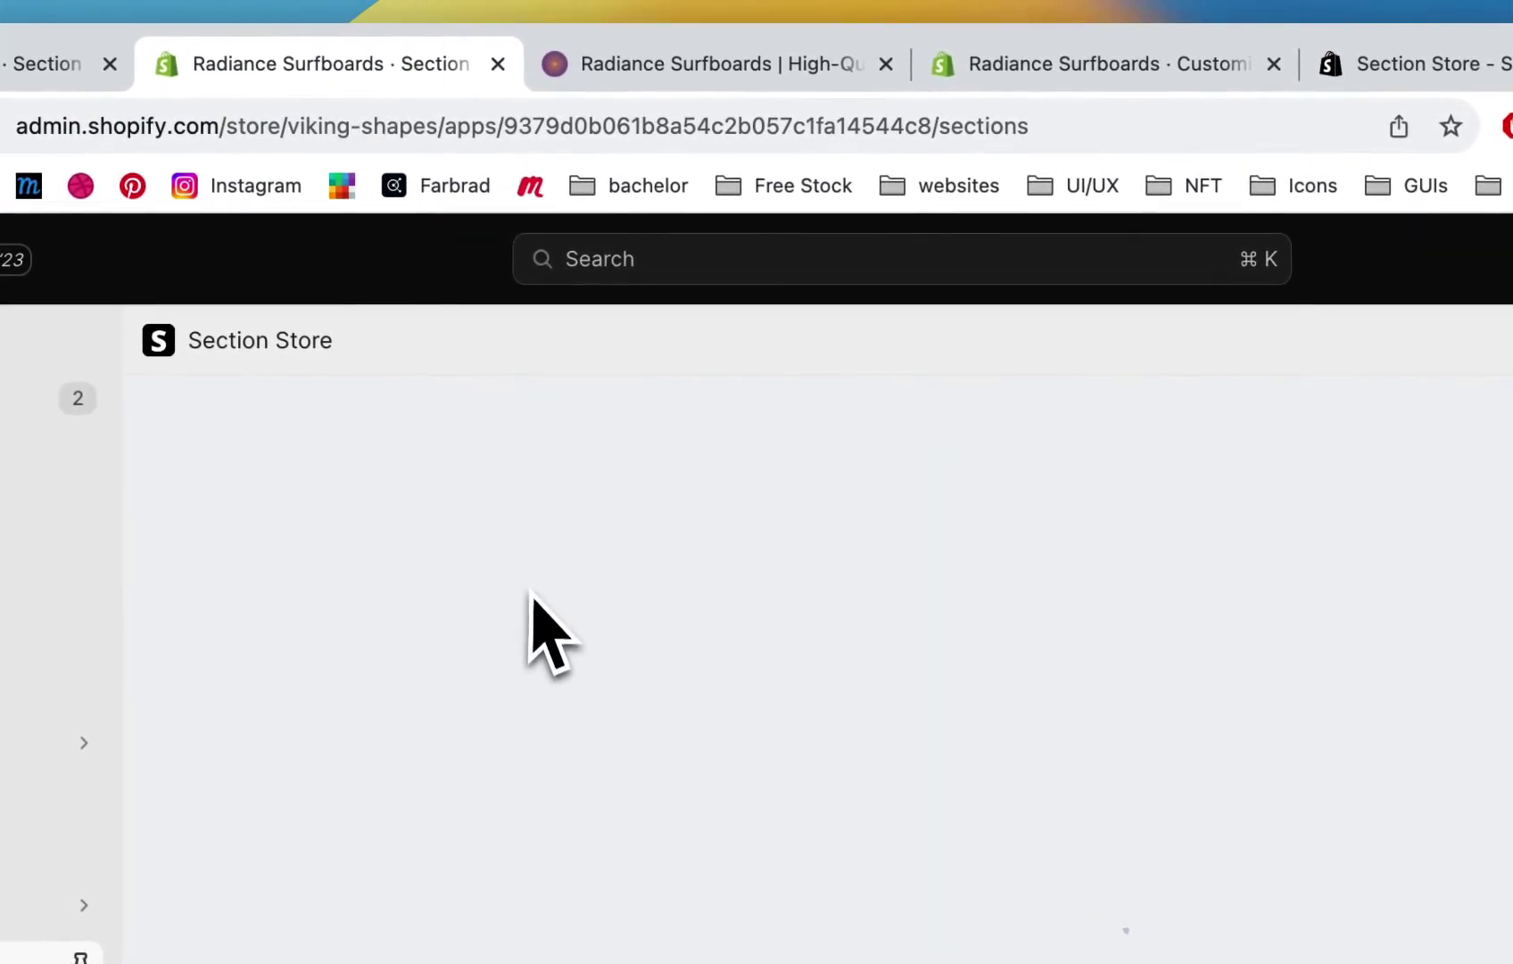
Step: In the theme editor, hide the existing Instafeed section on the home page
click(1066, 63)
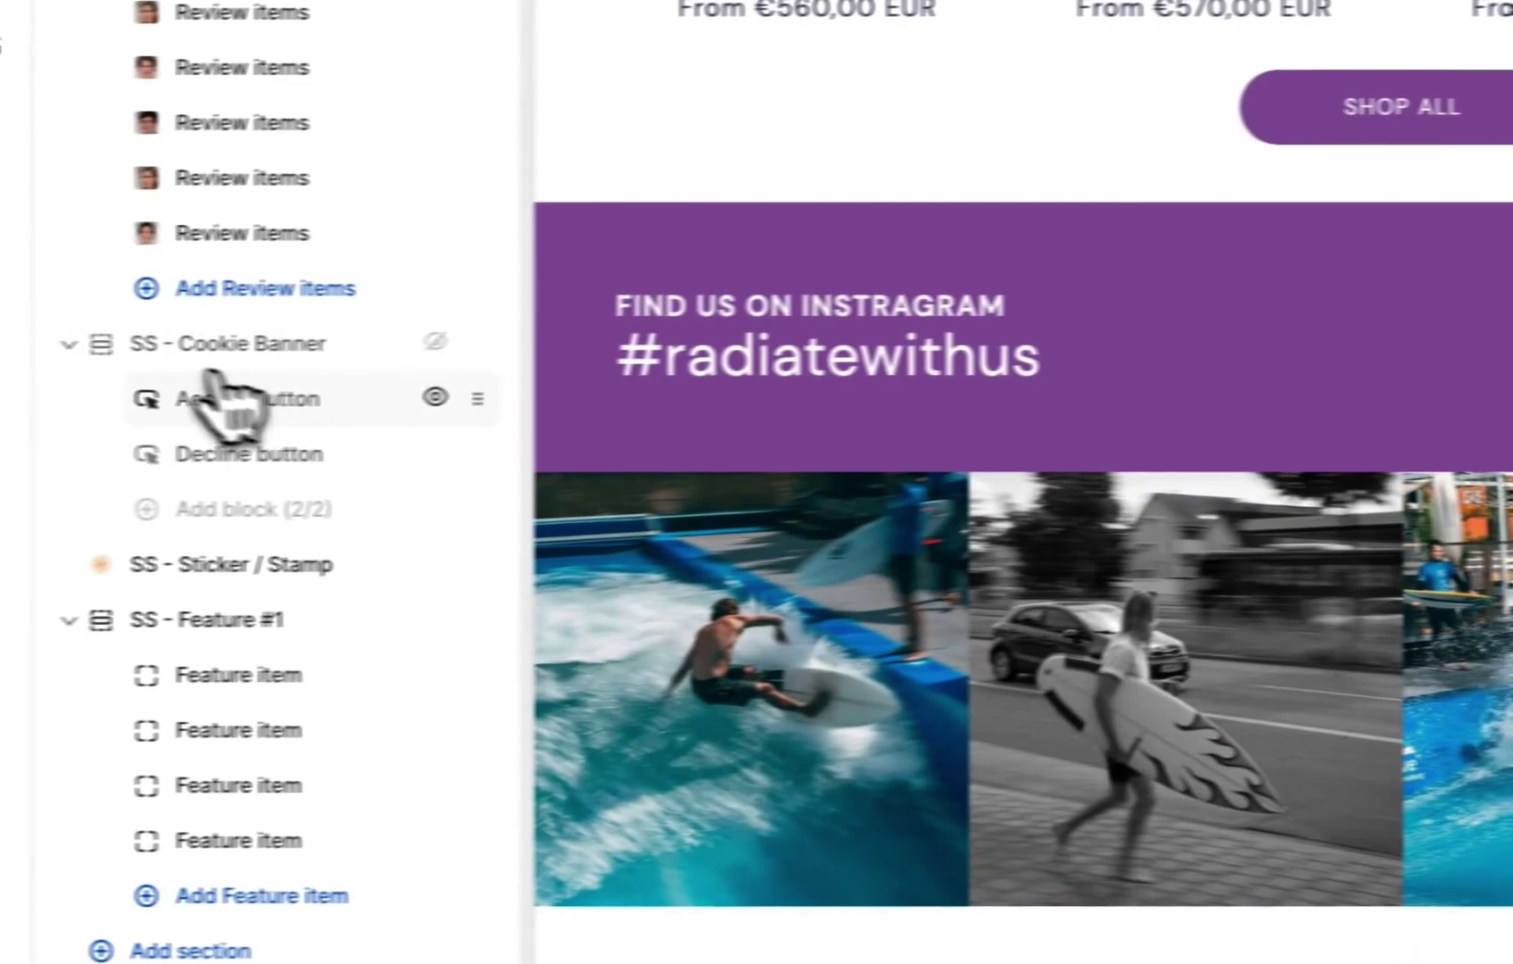
scroll(406, 423, up, 6)
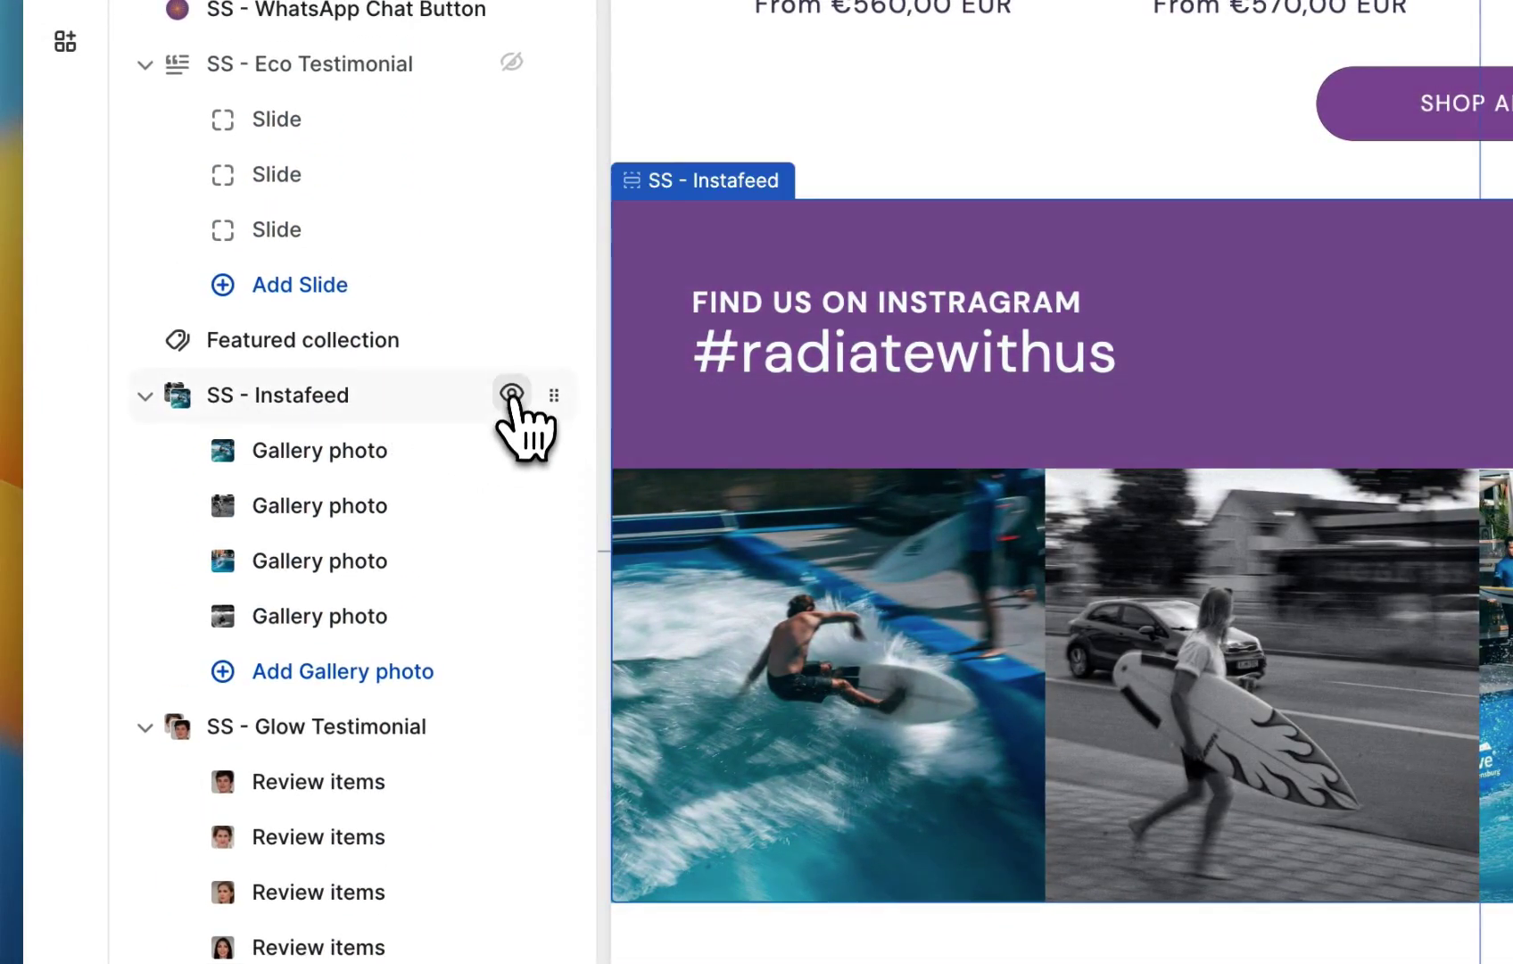
click(511, 393)
scroll(350, 660, down, 8)
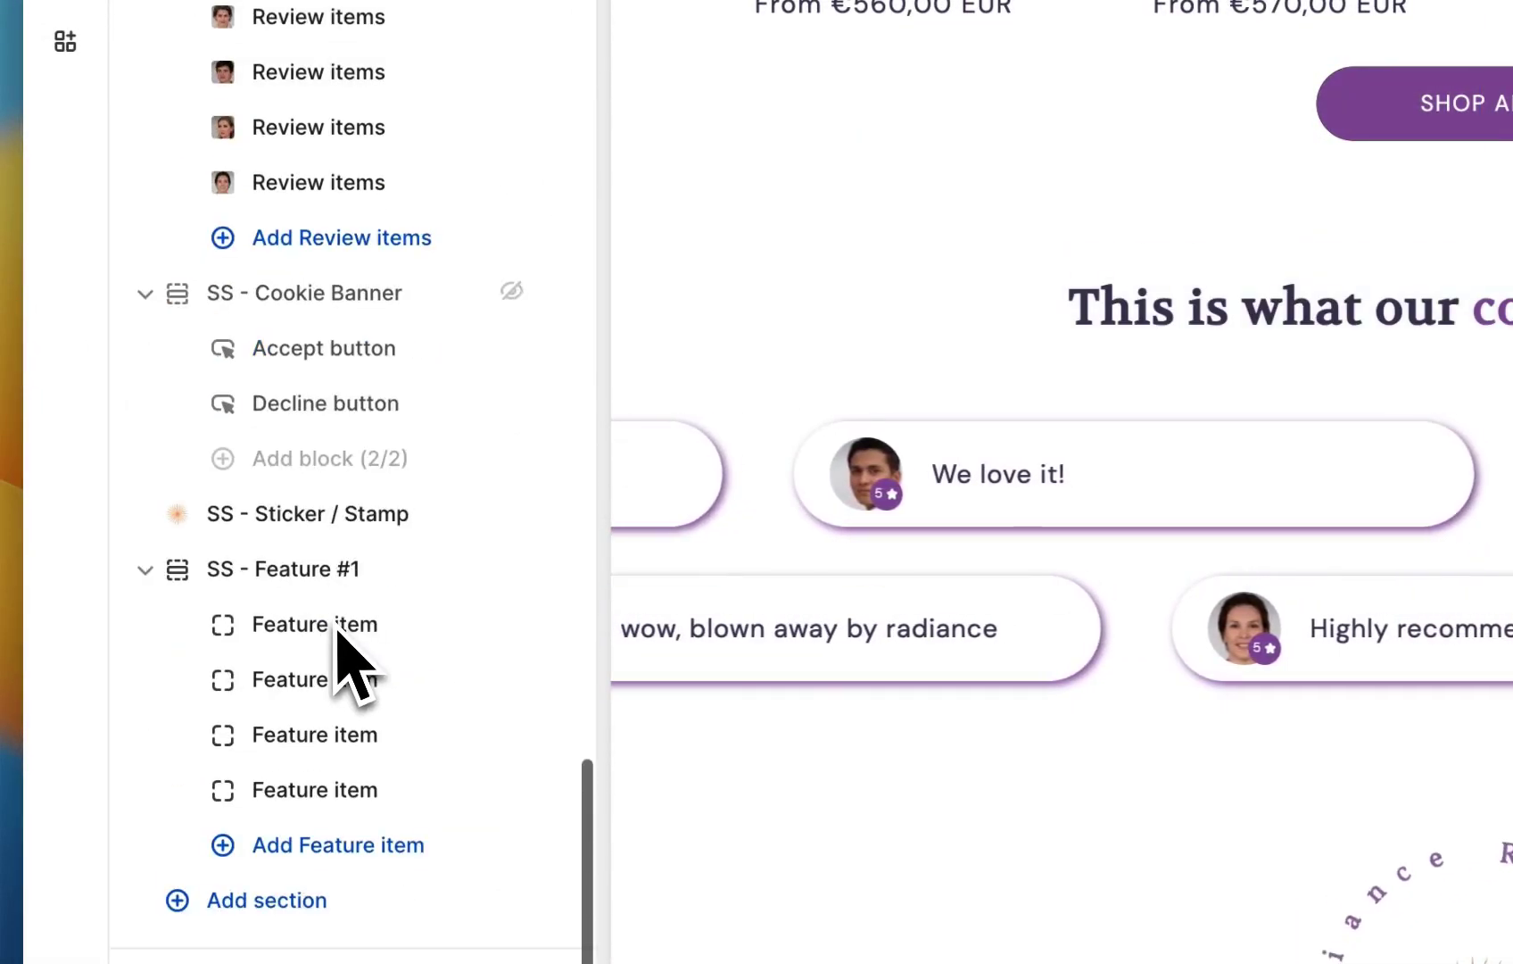
Step: Add the SS - Instafeed section to the home page via the 'ss isnsta' search
click(280, 902)
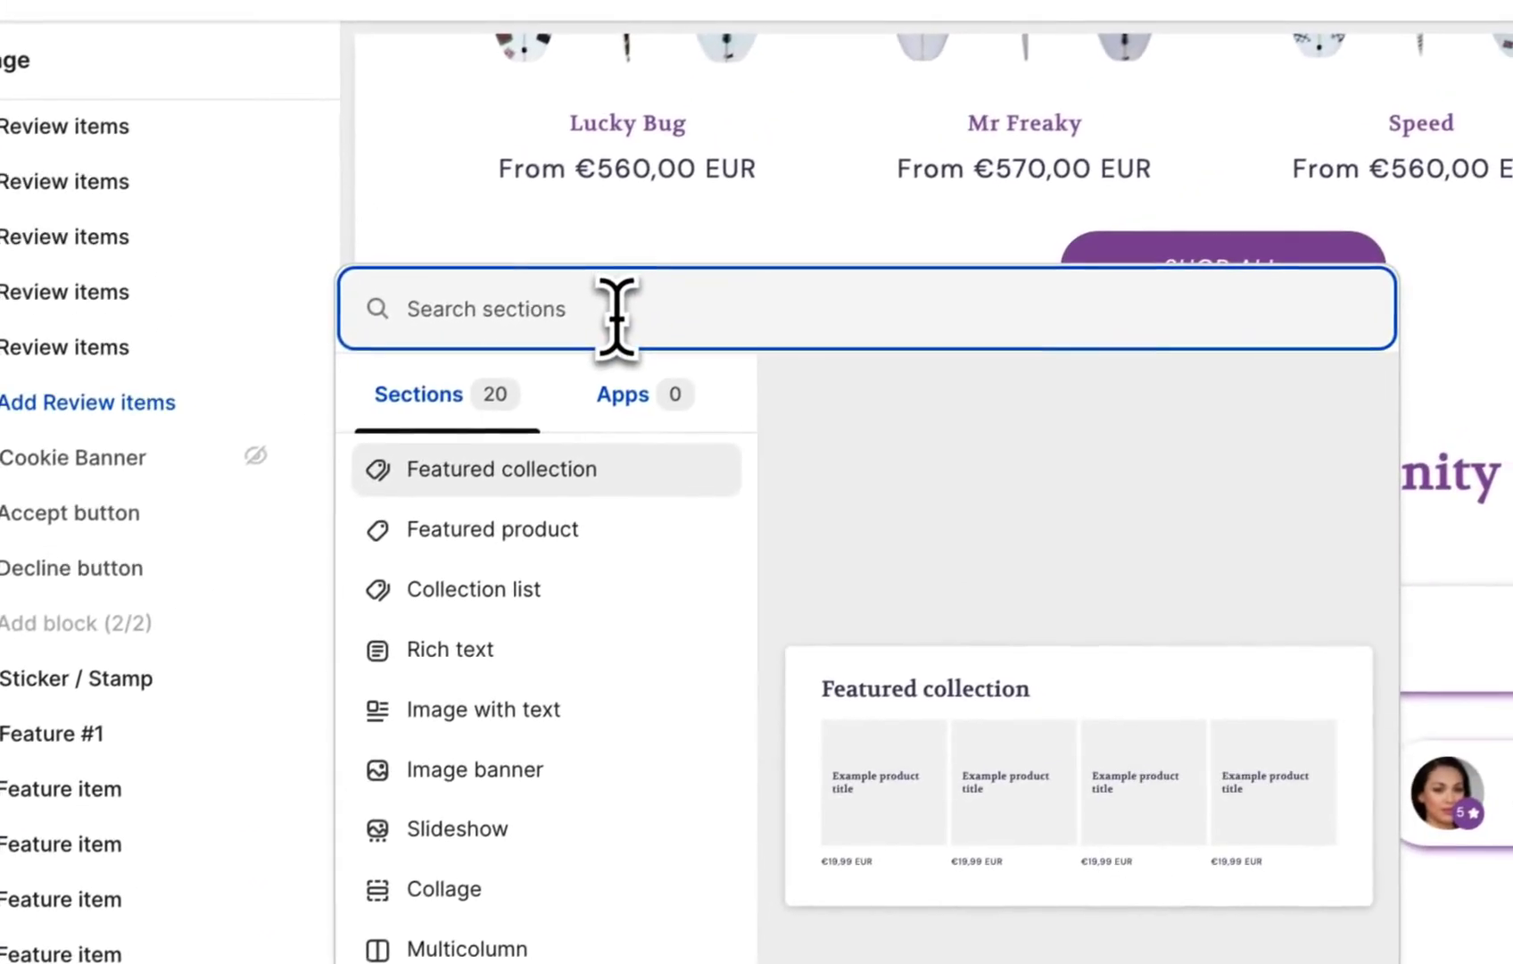
text(ss is)
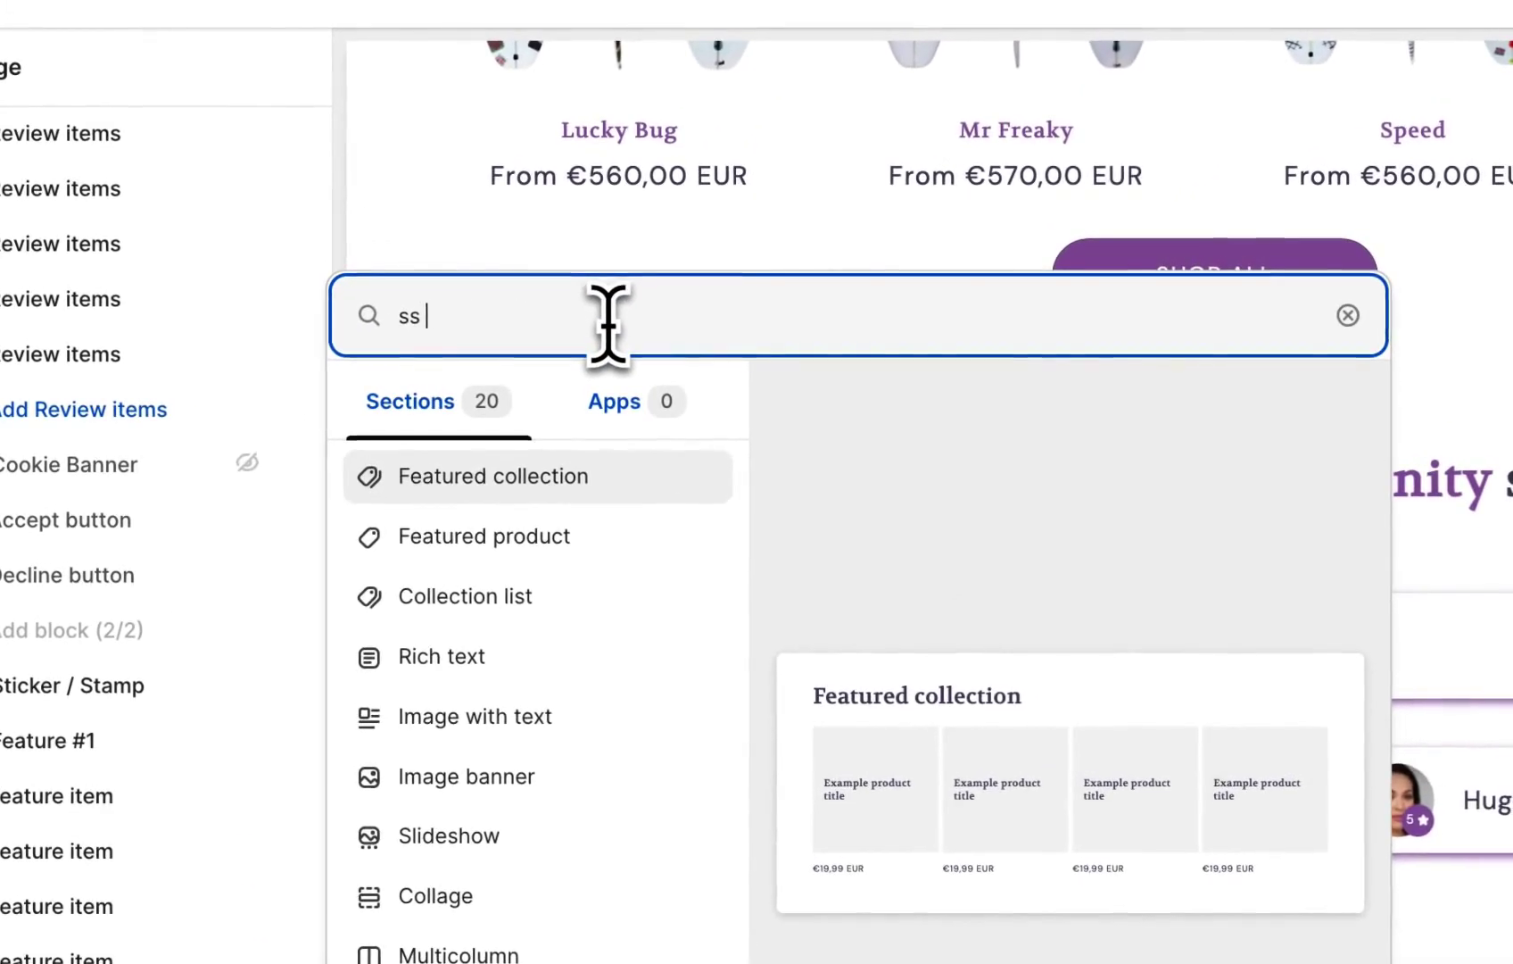
text(nsta)
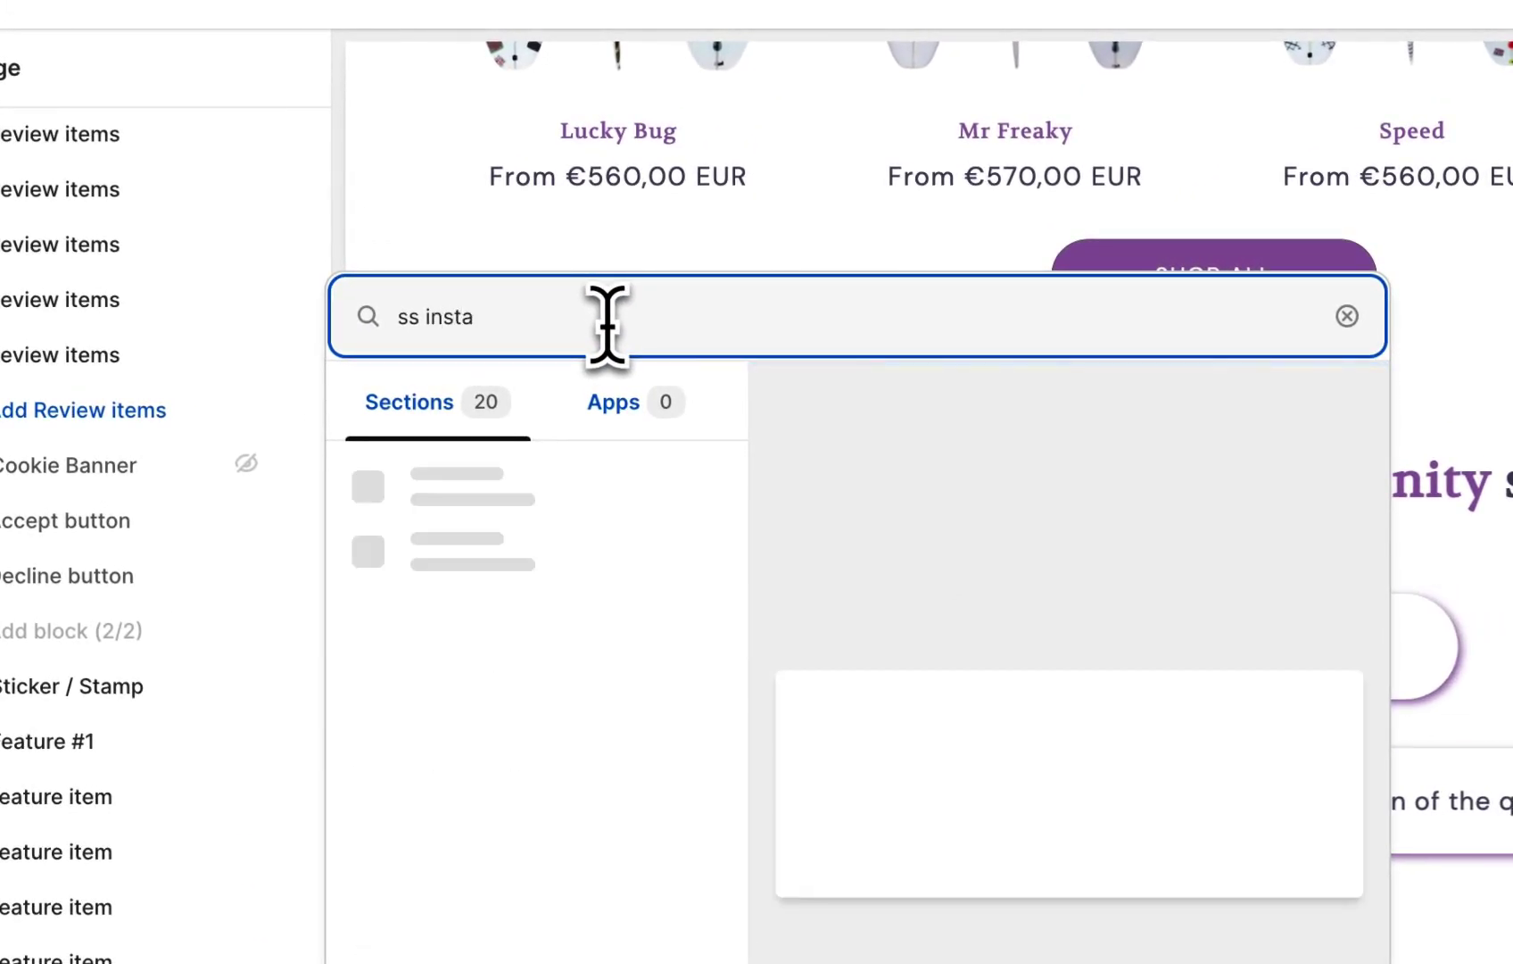
click(571, 469)
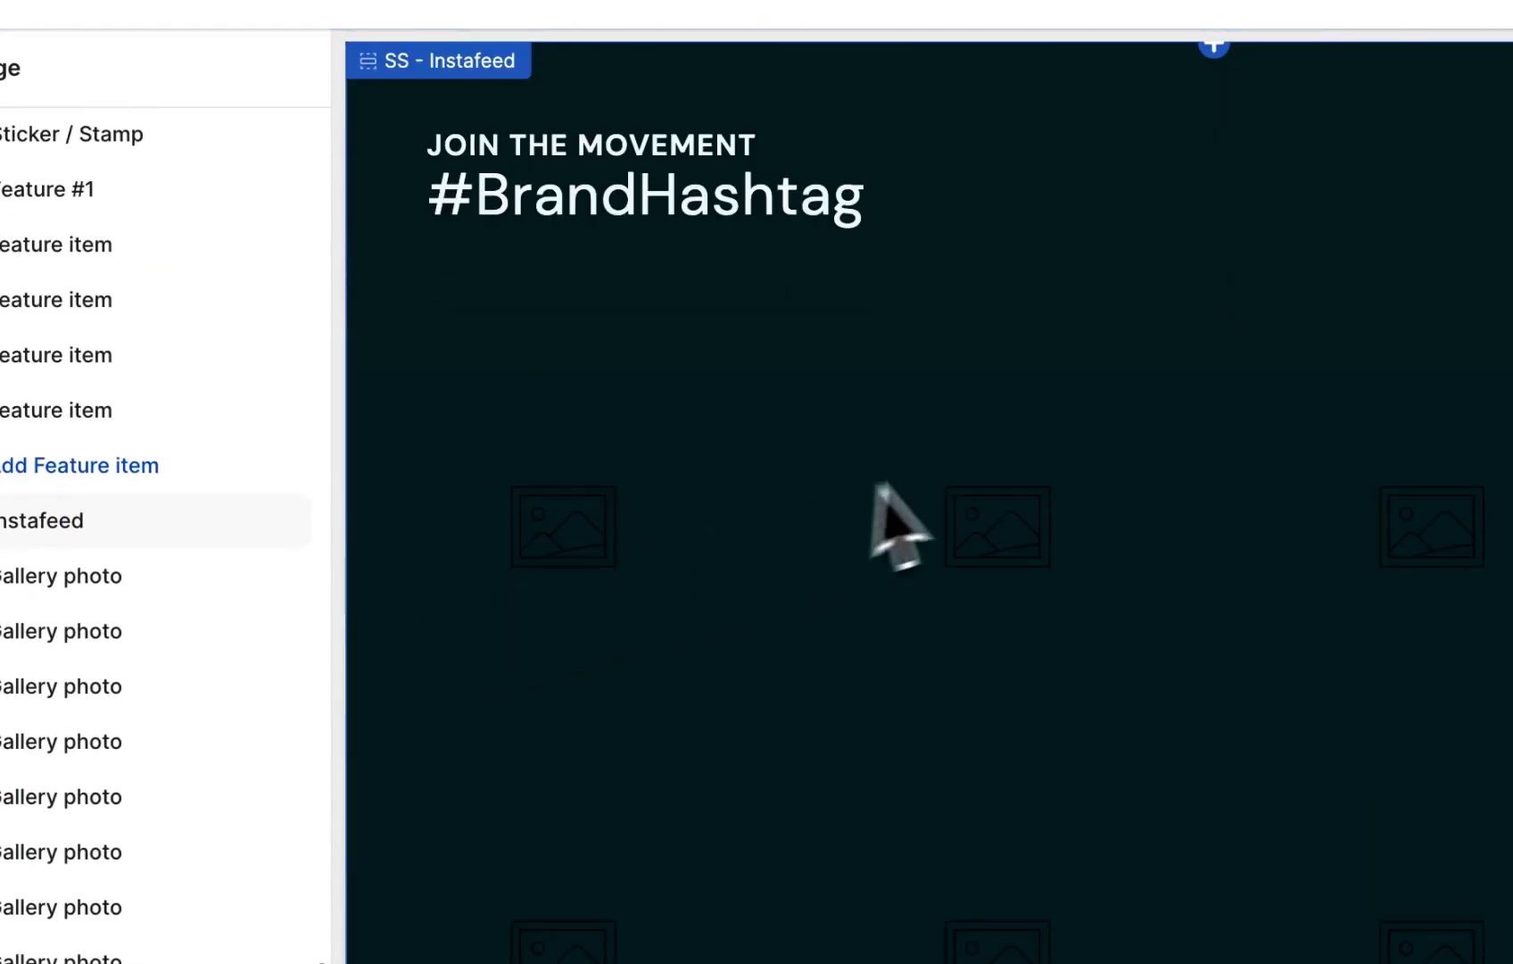
Step: Remove the fifth Gallery photo block from the SS - Instafeed section
click(80, 794)
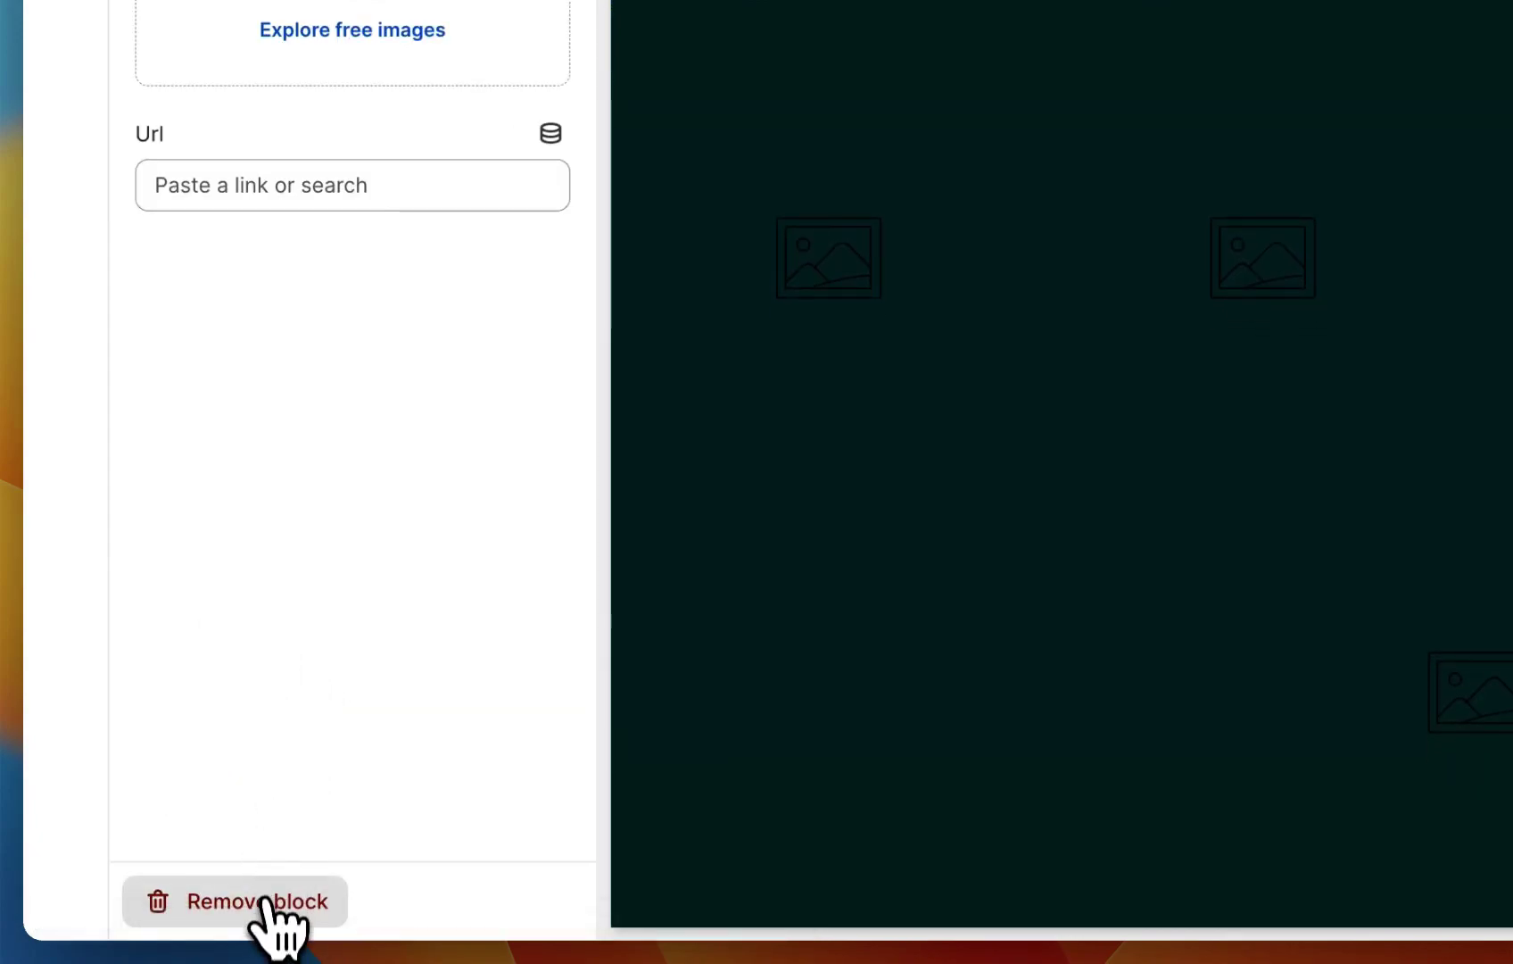
click(270, 919)
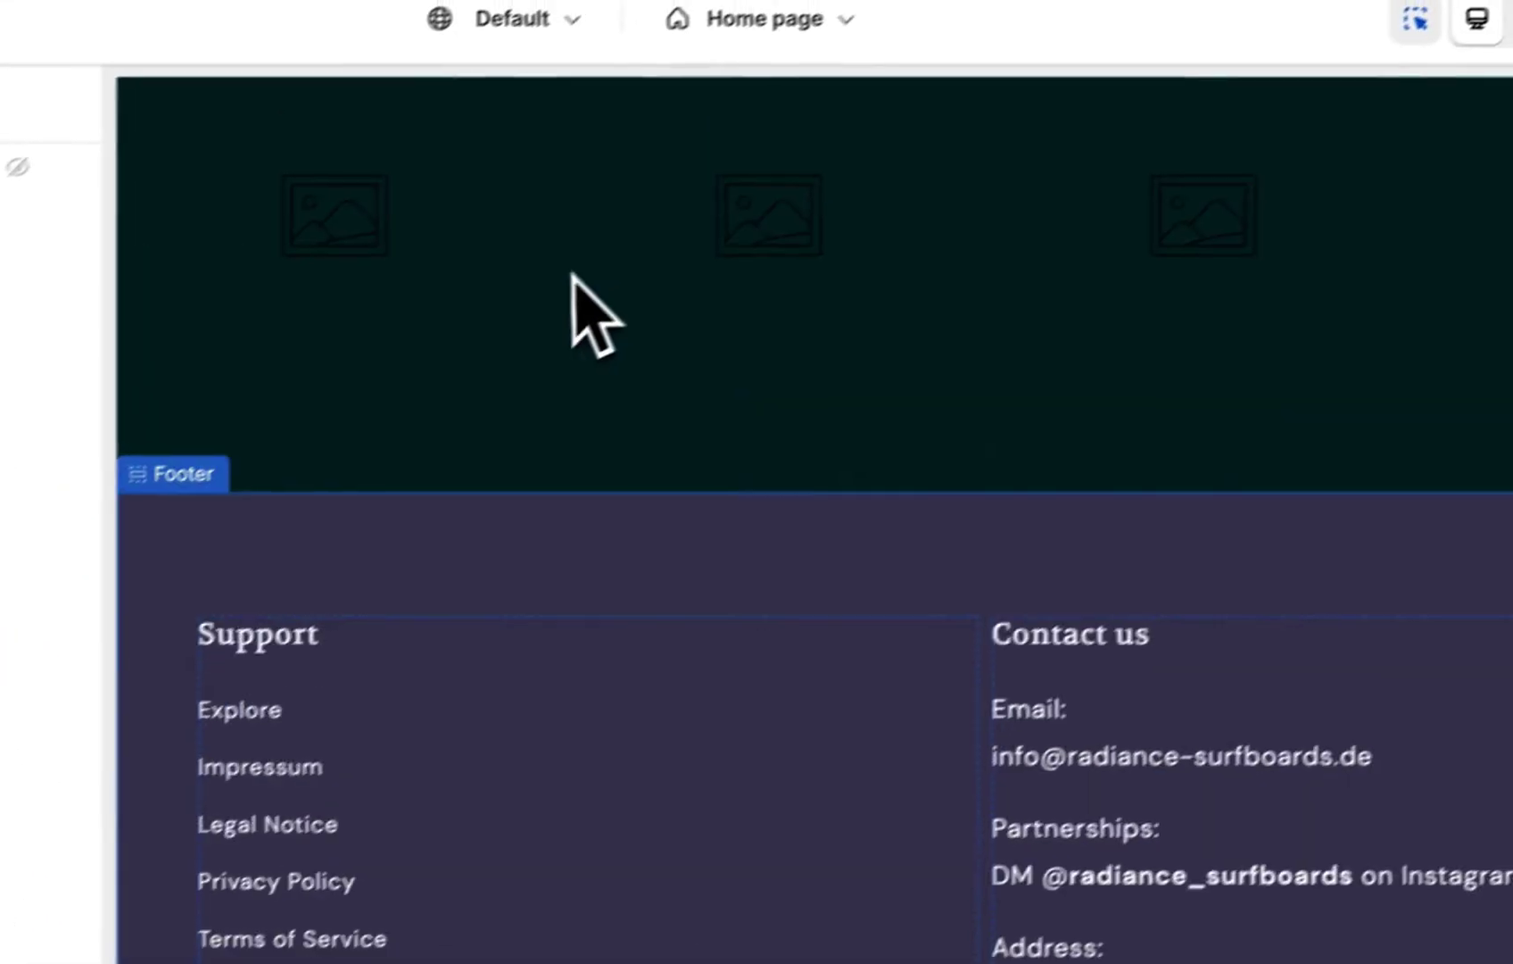
scroll(575, 314, up, 5)
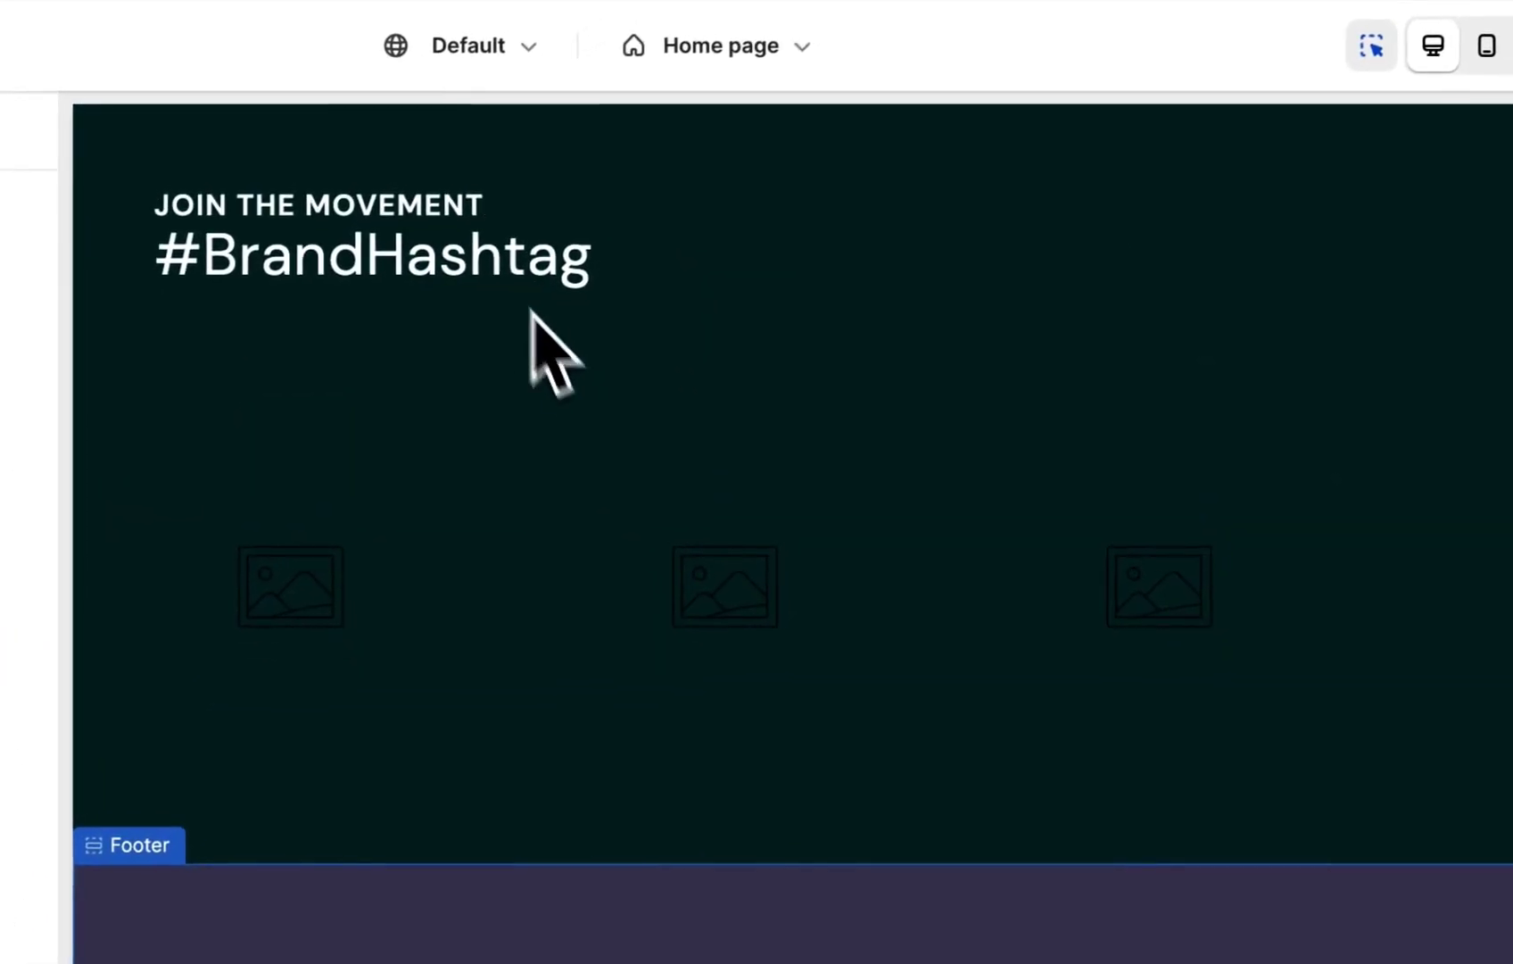
scroll(981, 567, up, 2)
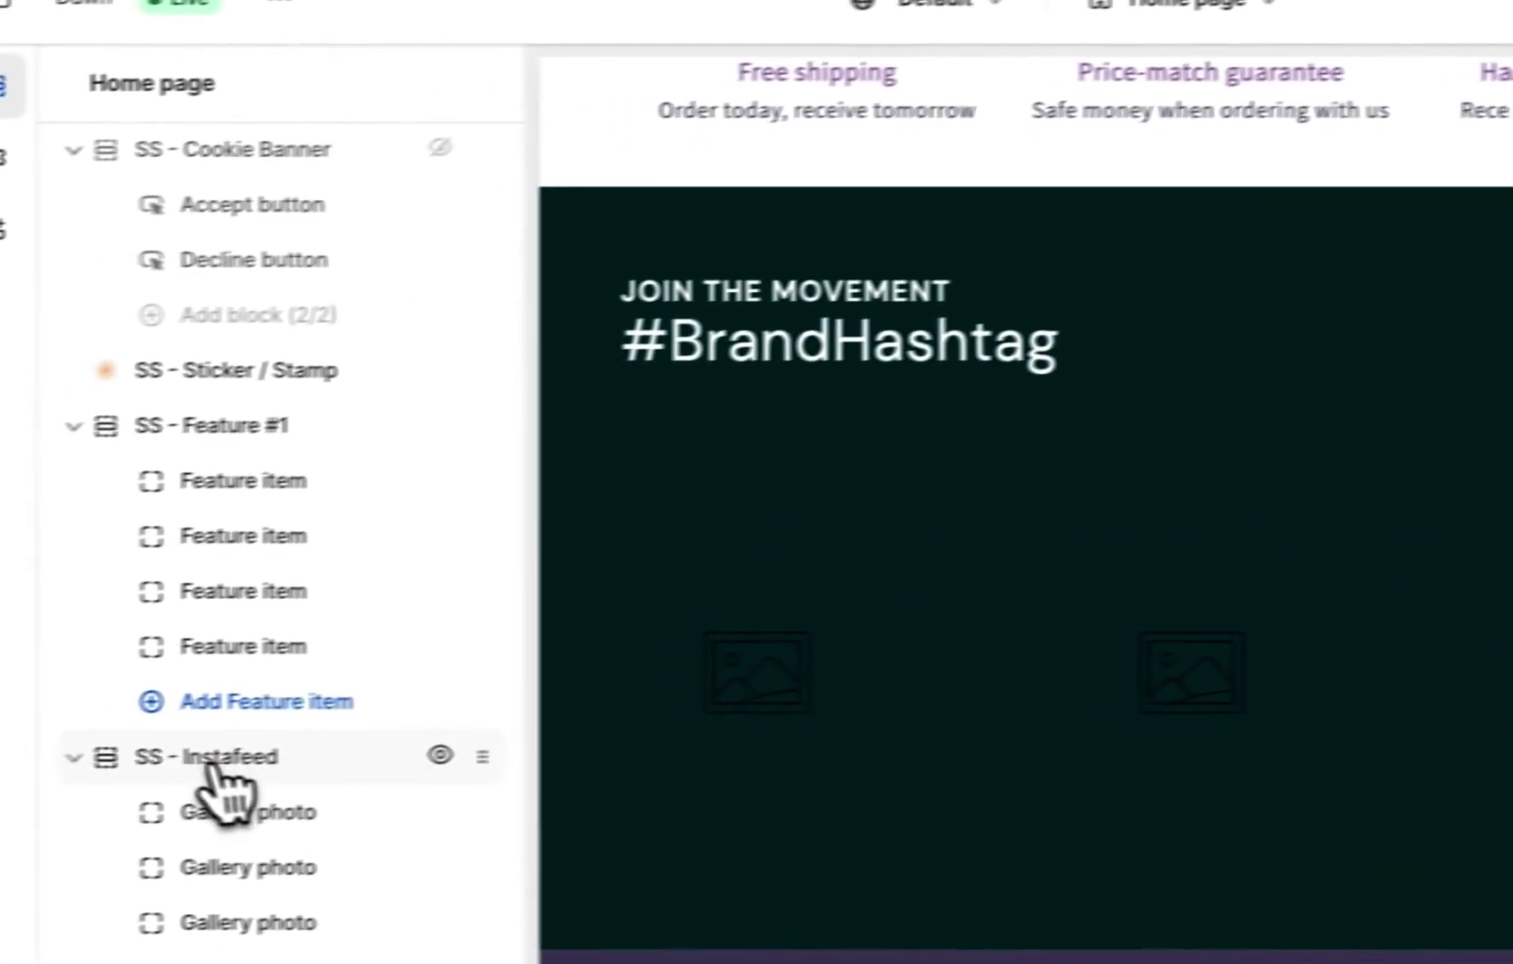
Step: Set the SS - Instafeed section background colour to purple #9F79AF
click(209, 757)
click(164, 248)
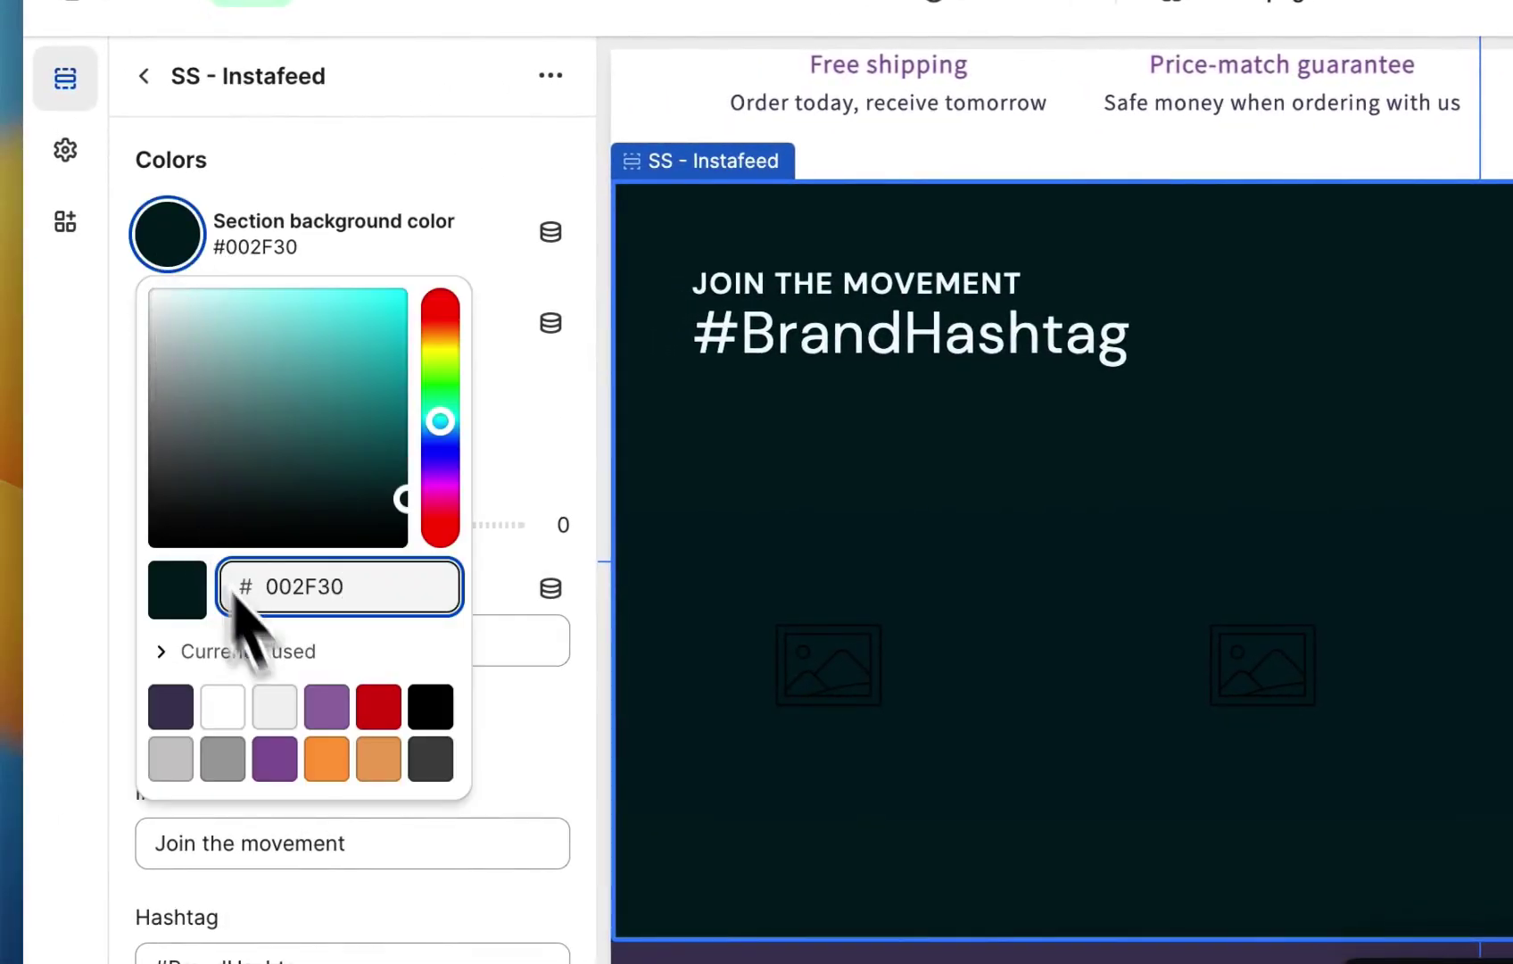
click(327, 706)
click(590, 430)
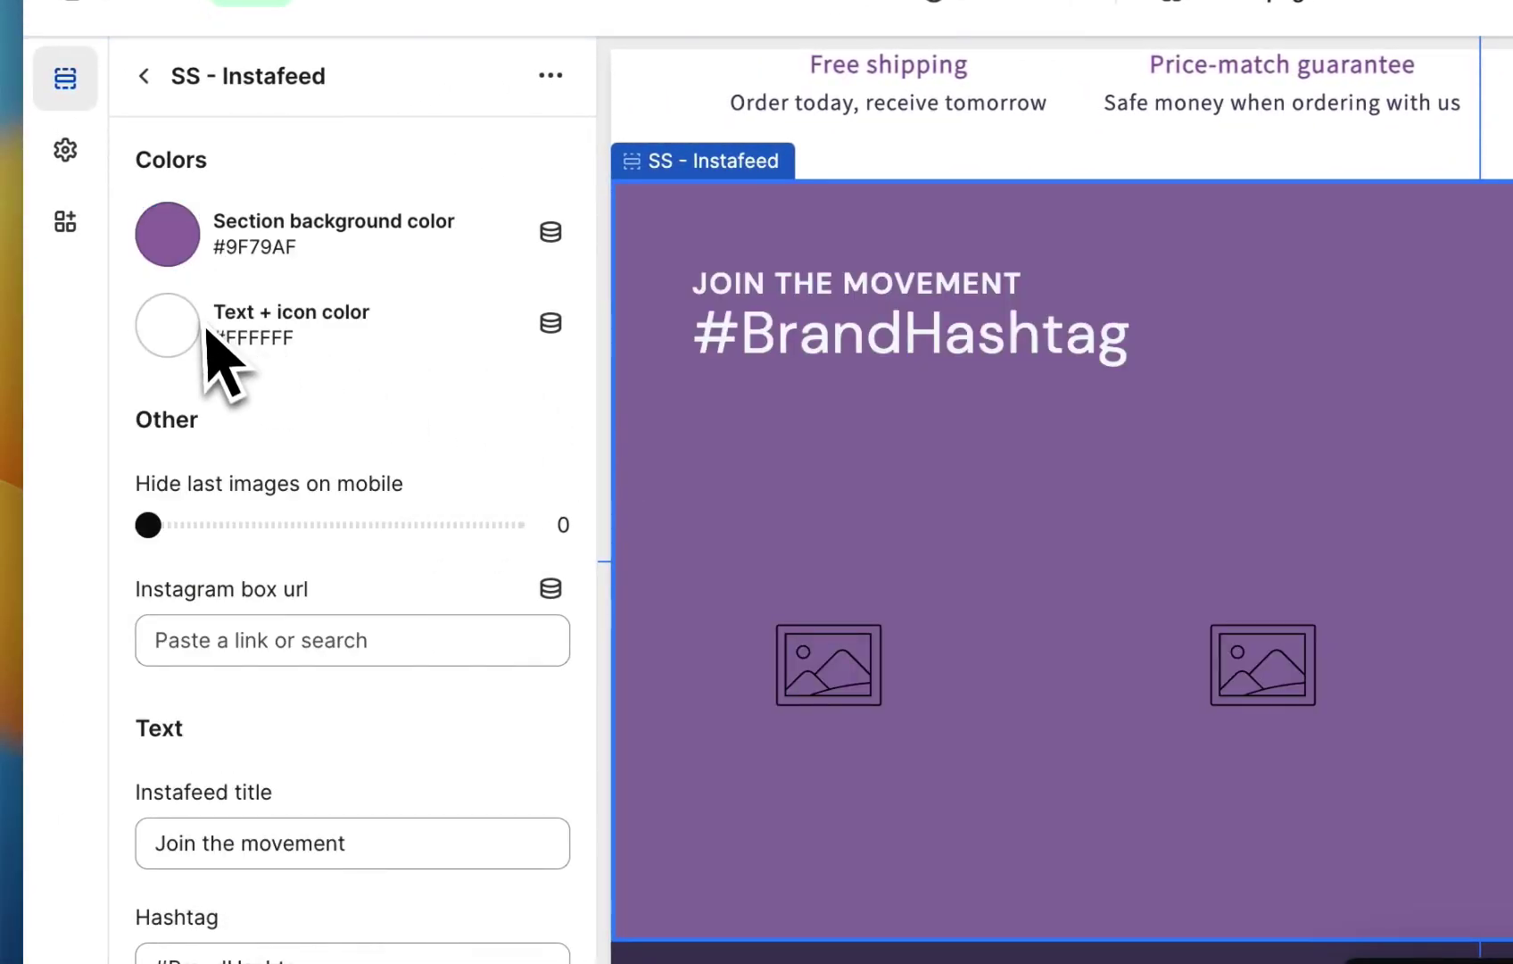
Step: Begin editing the Instagram box link, dismissing the link type suggestions
click(375, 639)
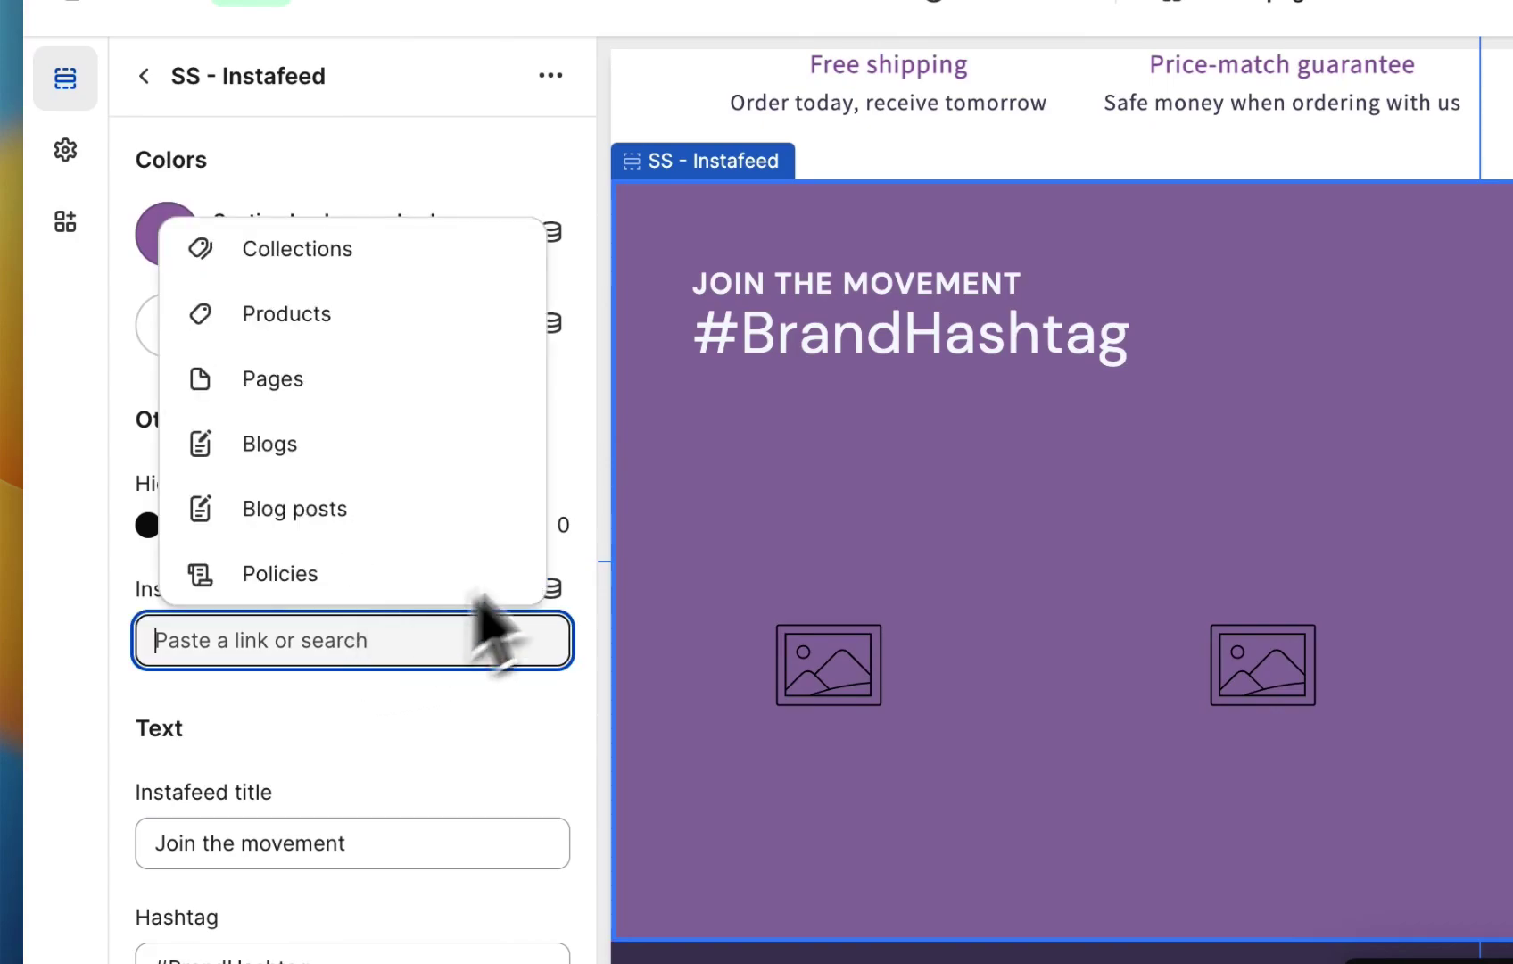
click(580, 431)
scroll(352, 580, down, 2)
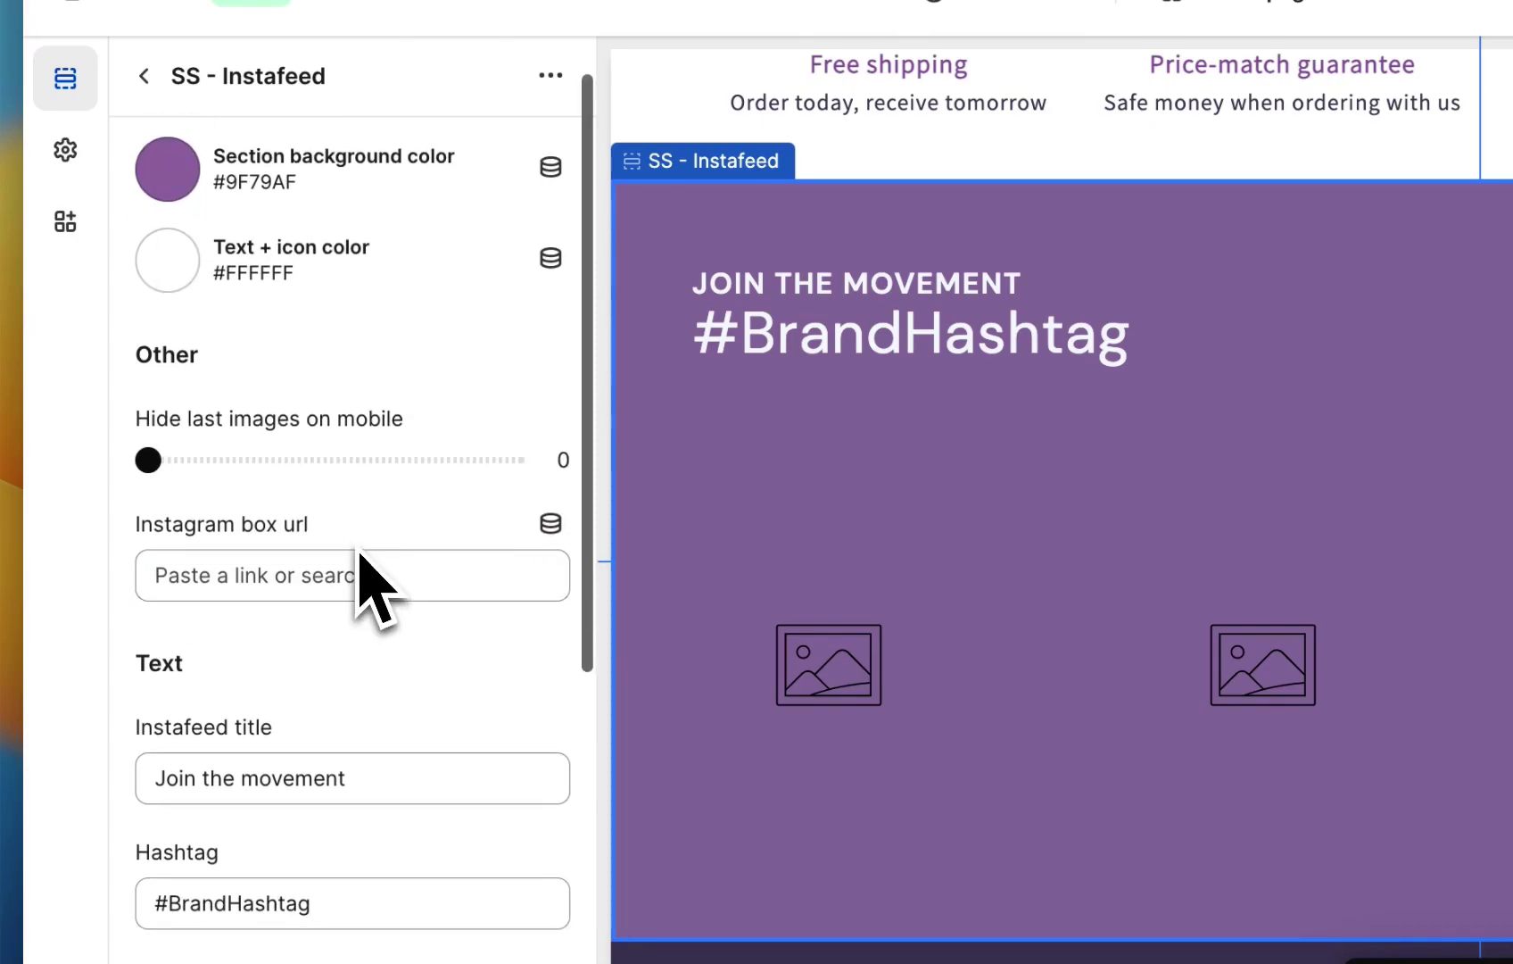
scroll(473, 692, down, 4)
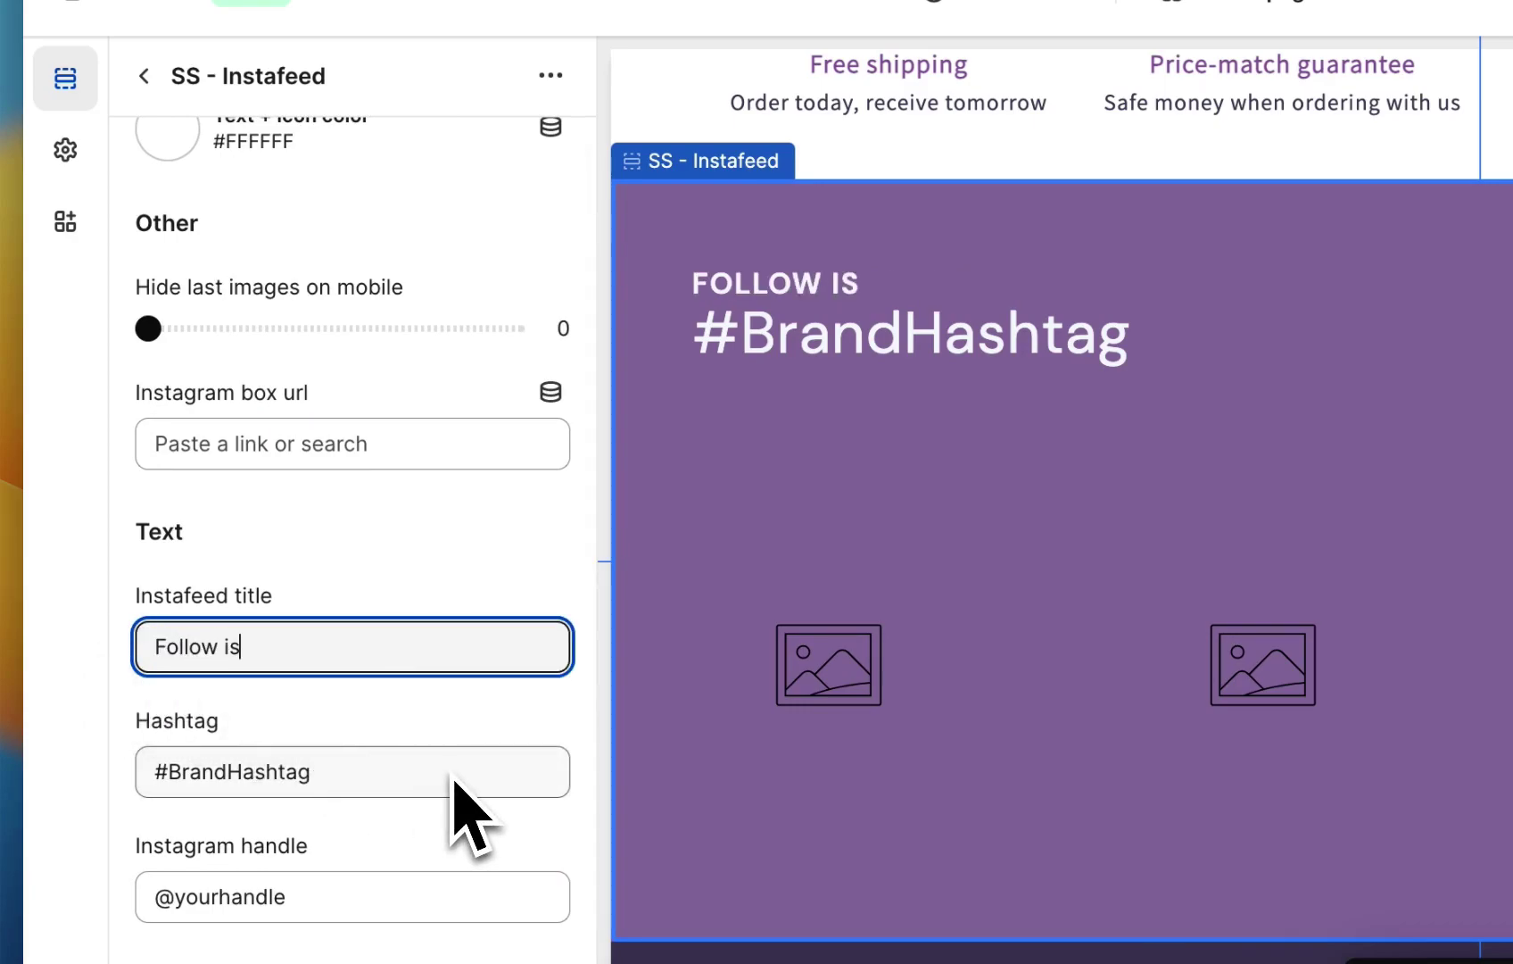
Step: Change the title to 'Follow is on instagram', hashtag to '#Sectionstore', handle to 'sectionstore'
text(on instag)
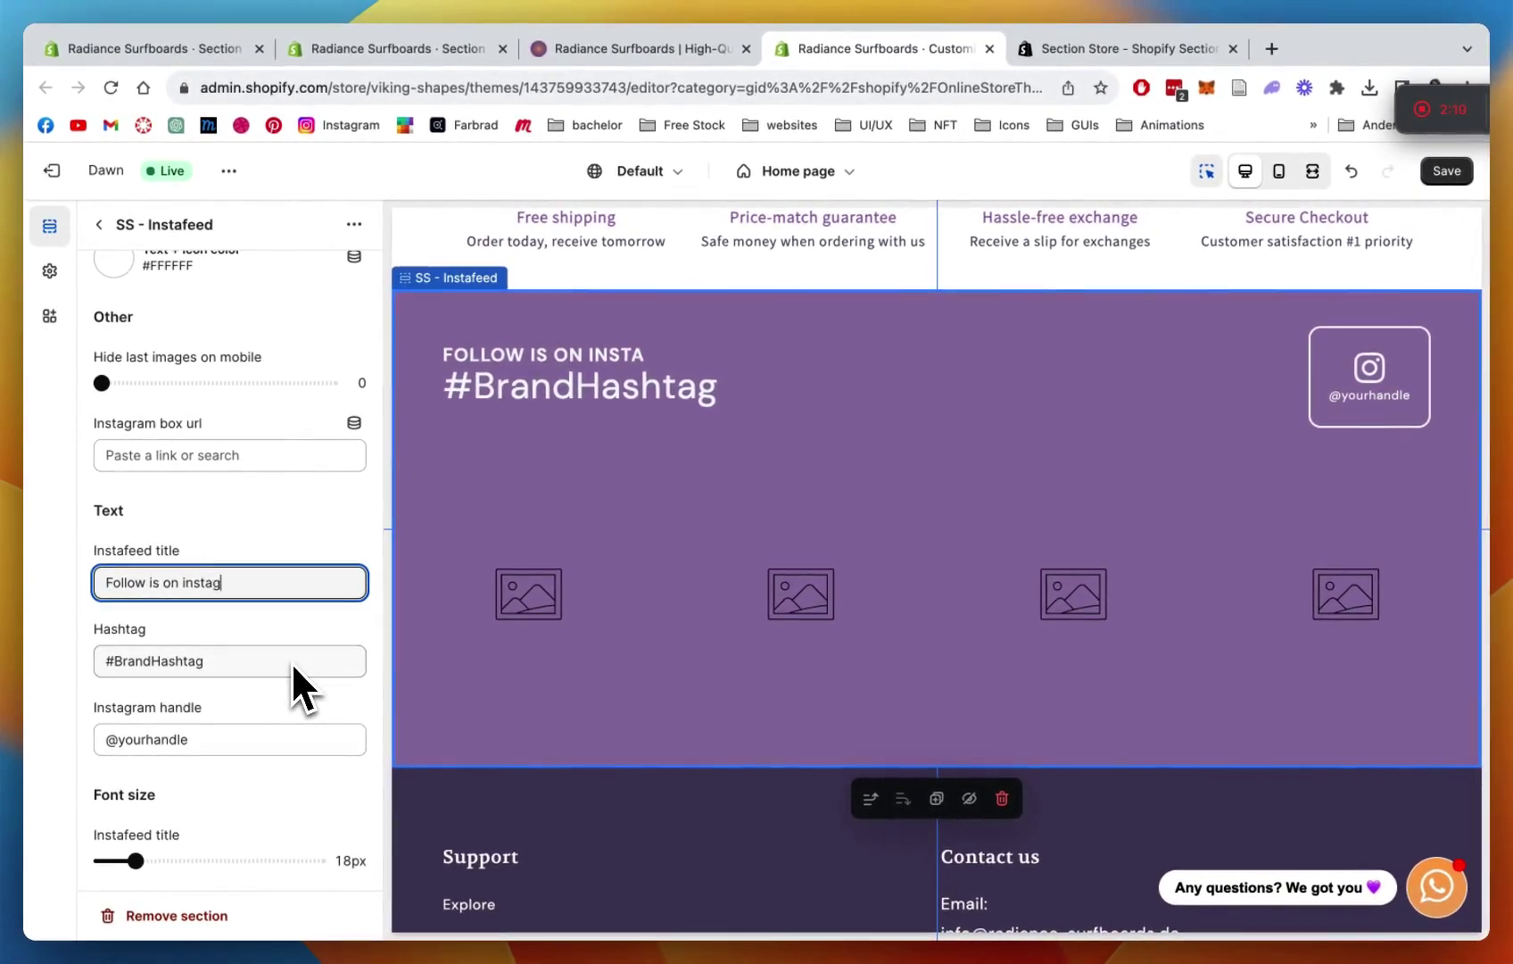
text(ram)
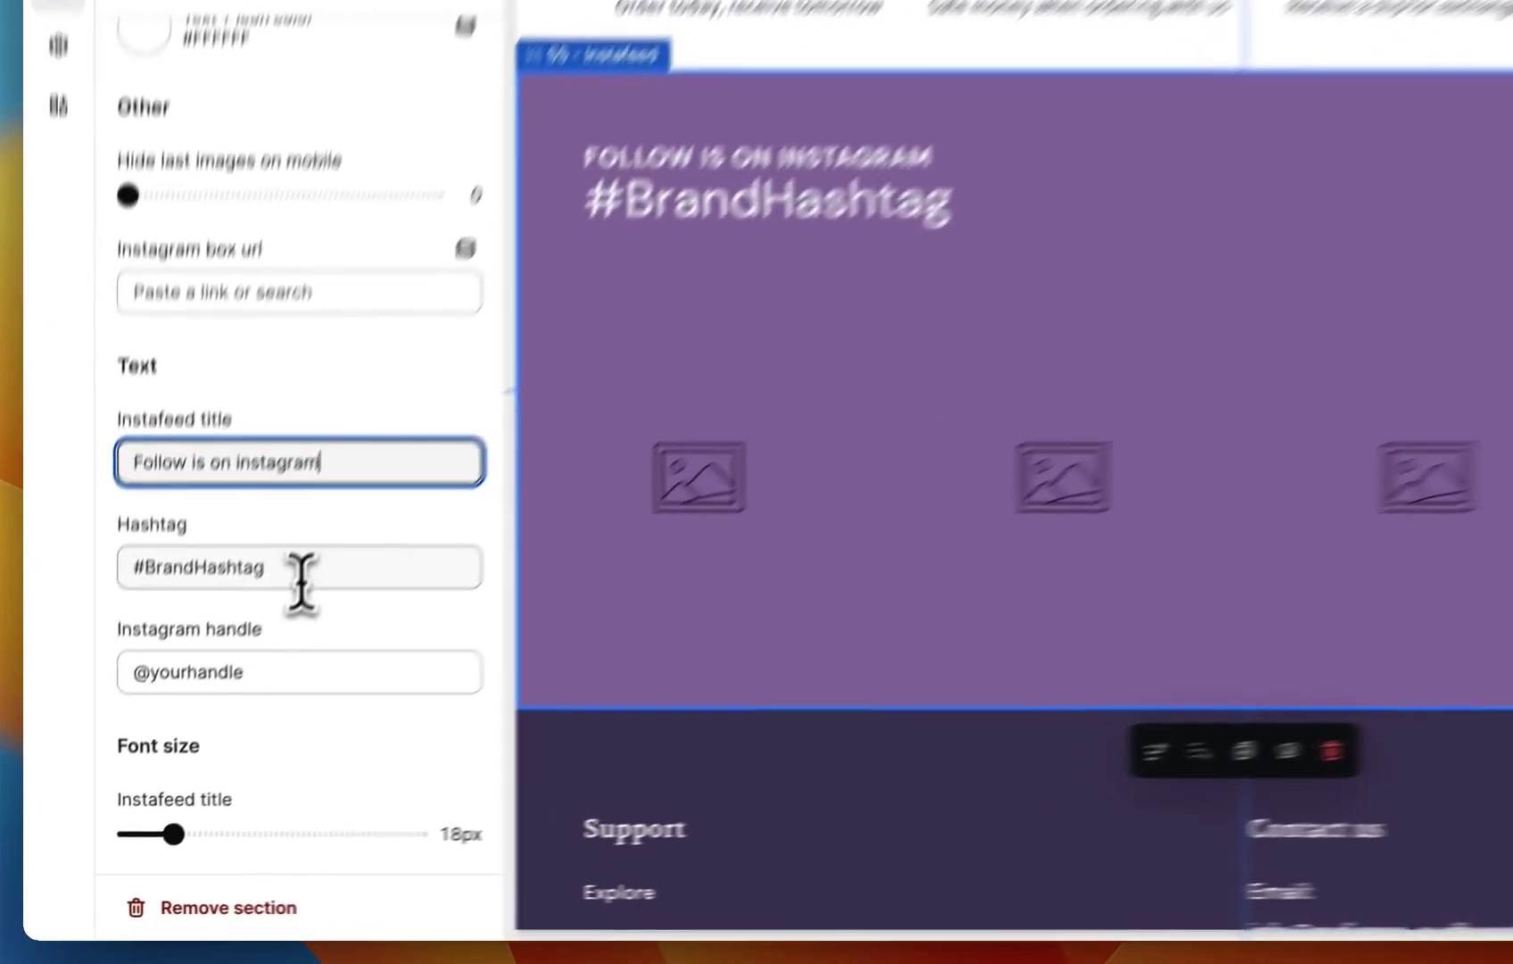
drag(229, 658, 134, 660)
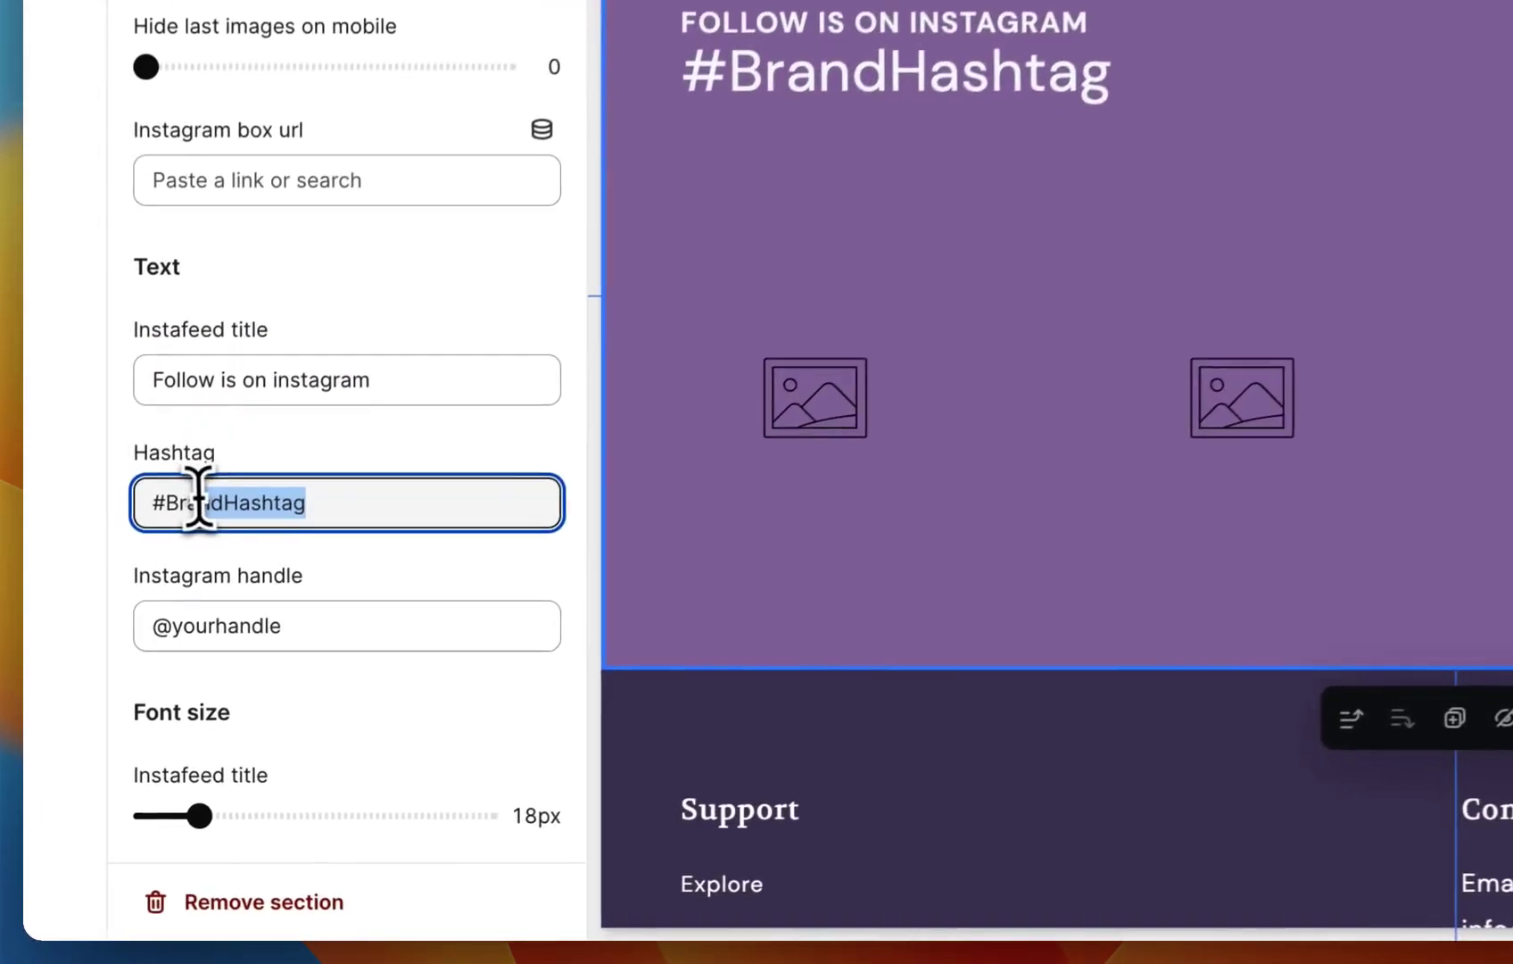
drag(198, 498, 170, 497)
text(Sectionstore)
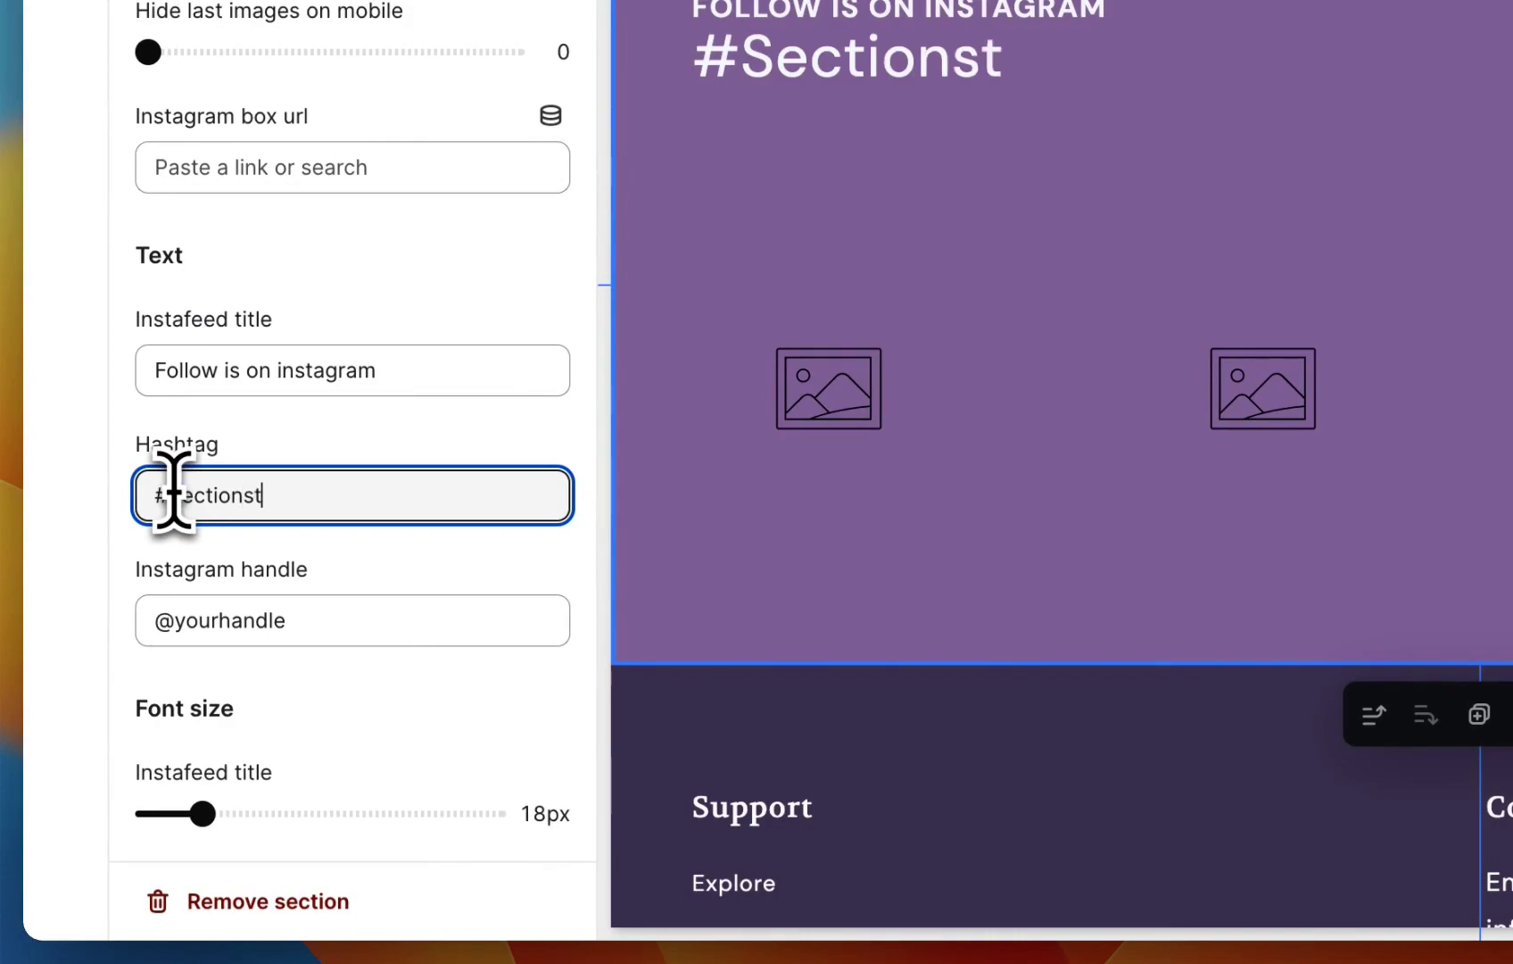
click(334, 617)
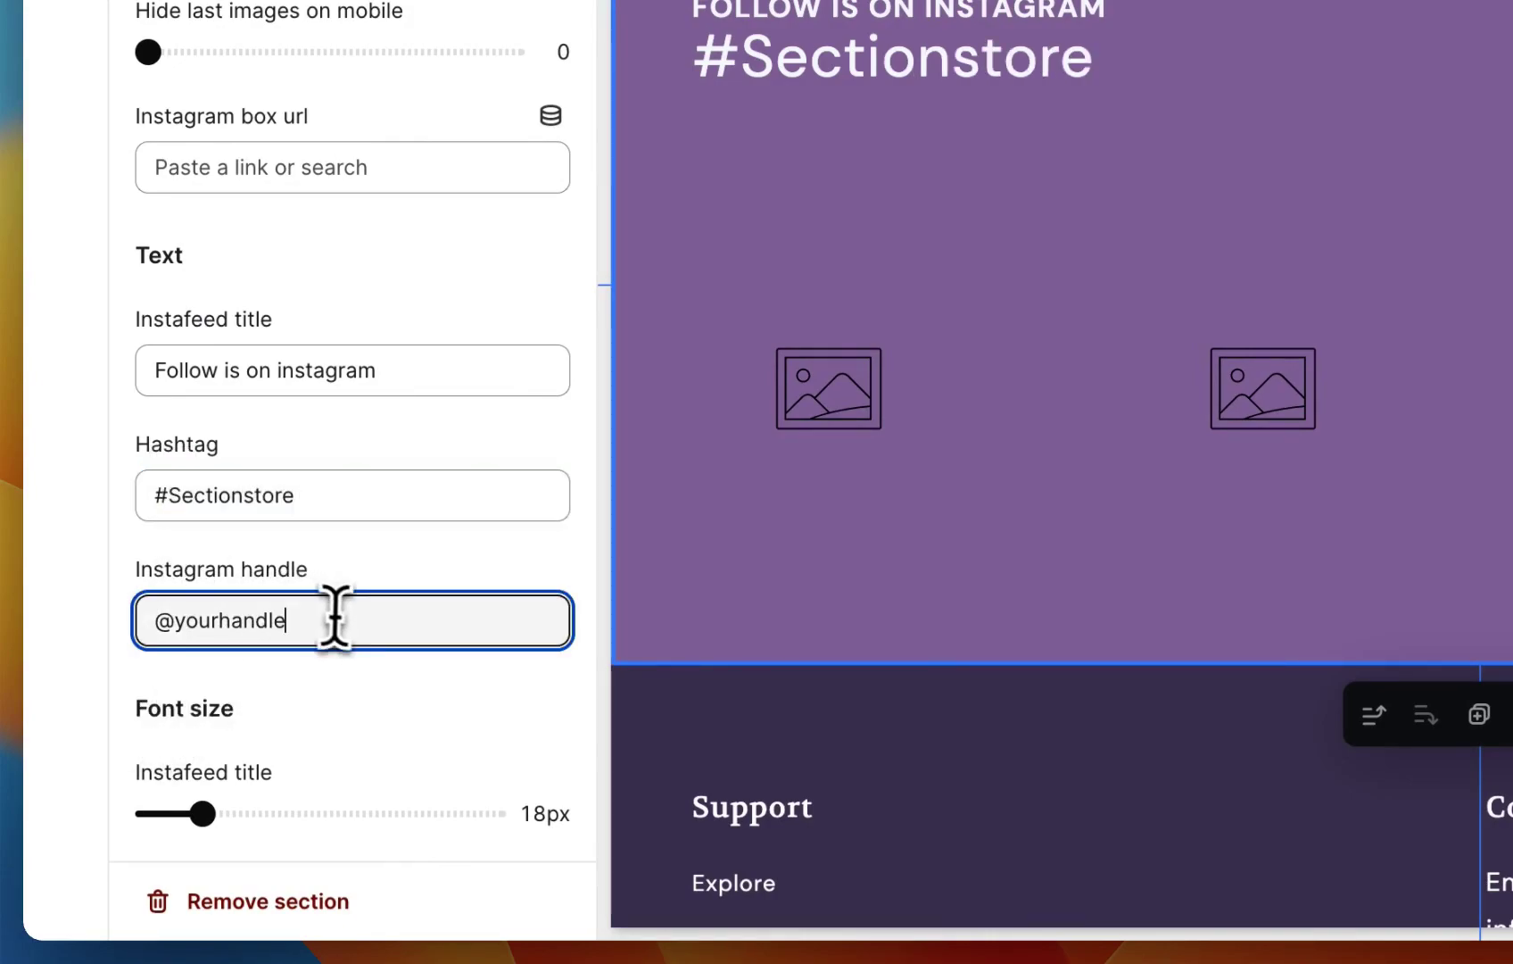
text(s)
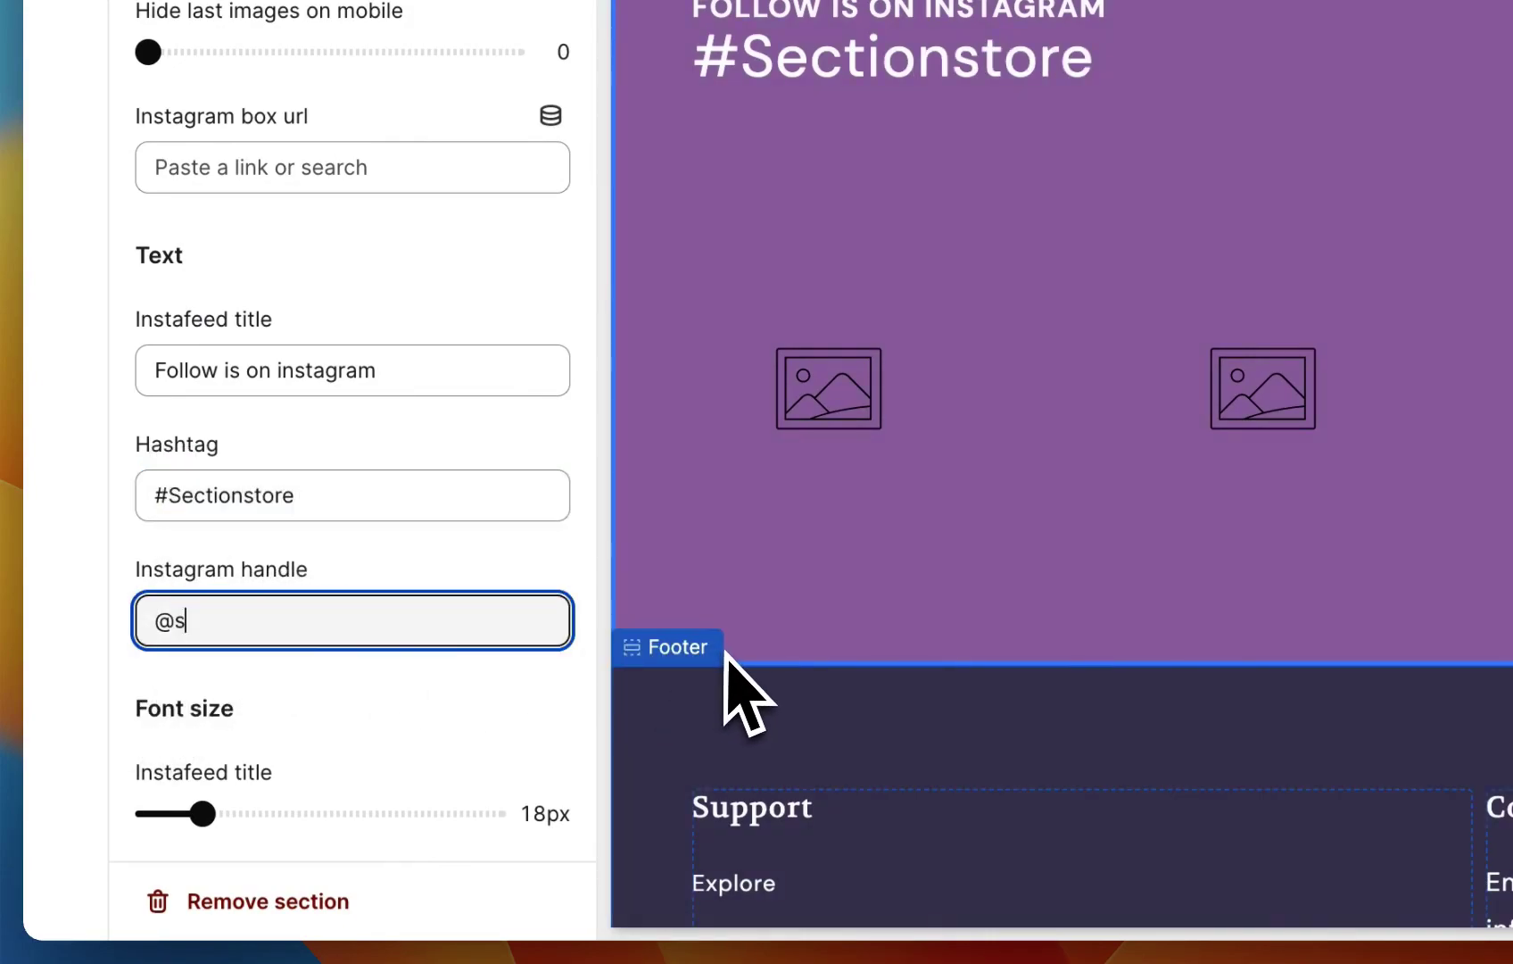
text(ectionstore)
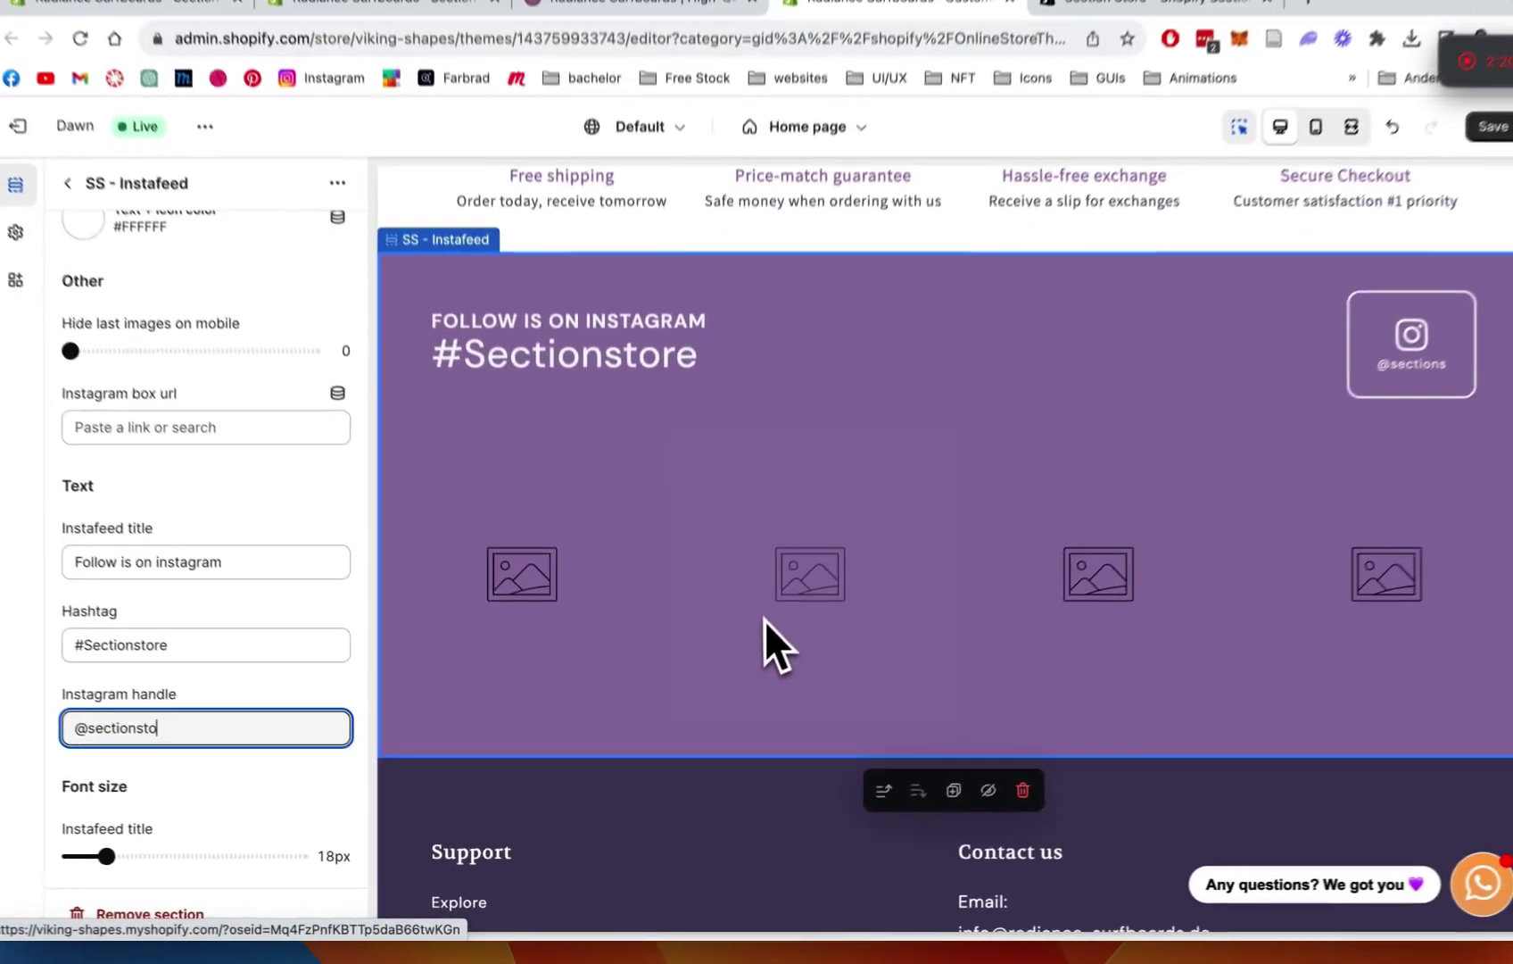
Step: Resize the Instafeed title font to 16px and hashtag to 22px, keeping the handle at 12px
scroll(310, 600, down, 5)
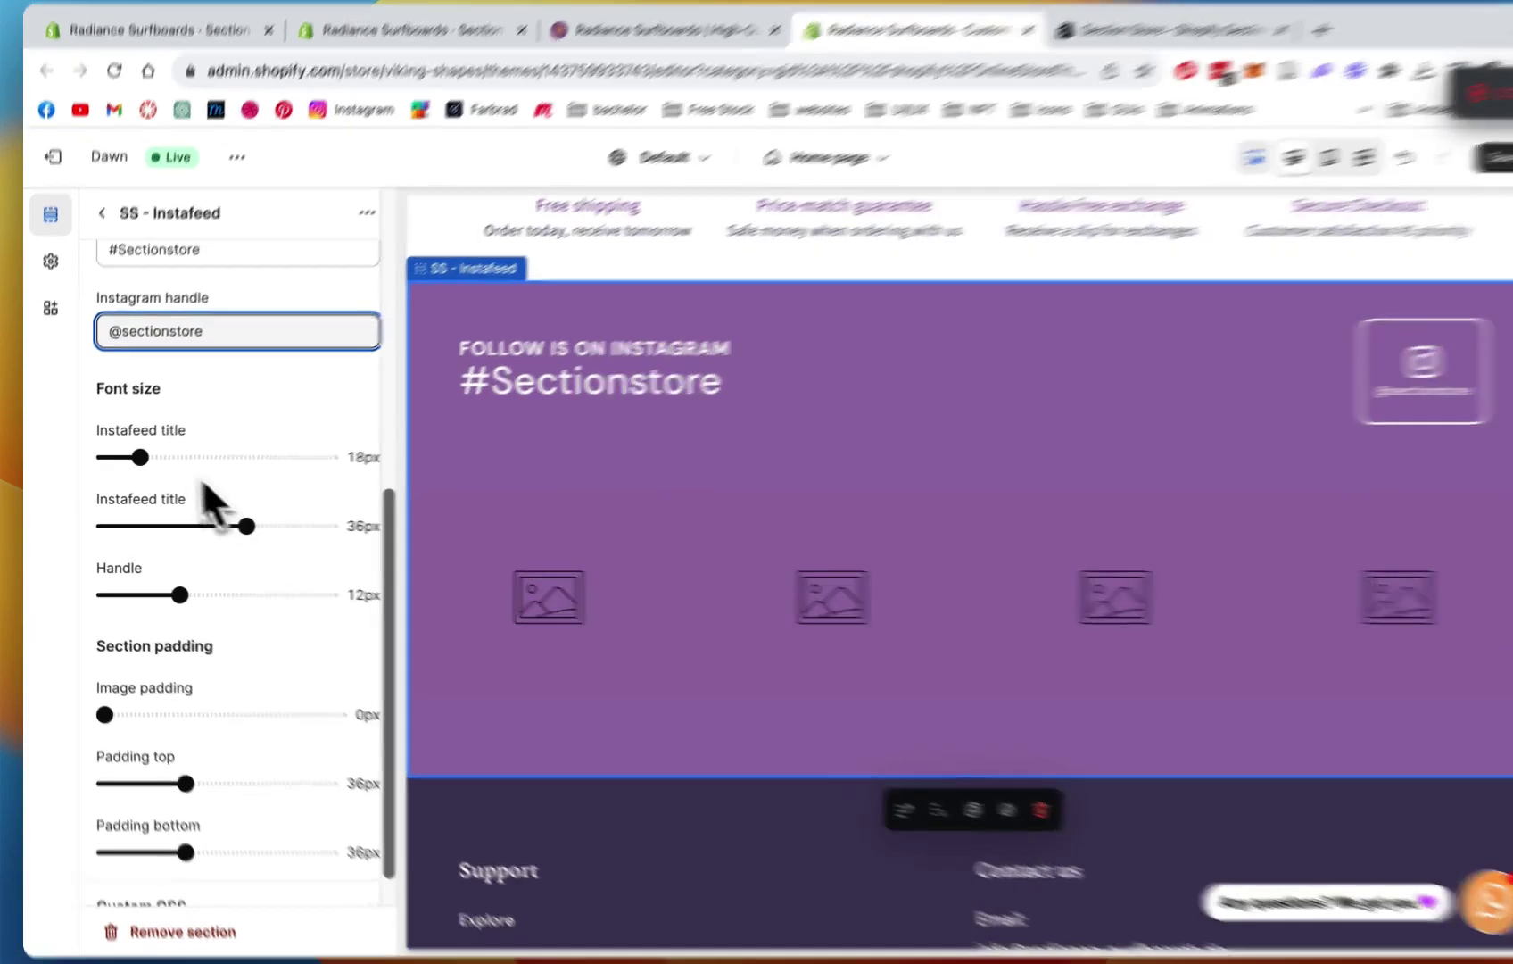
drag(135, 458, 193, 459)
drag(284, 426, 182, 427)
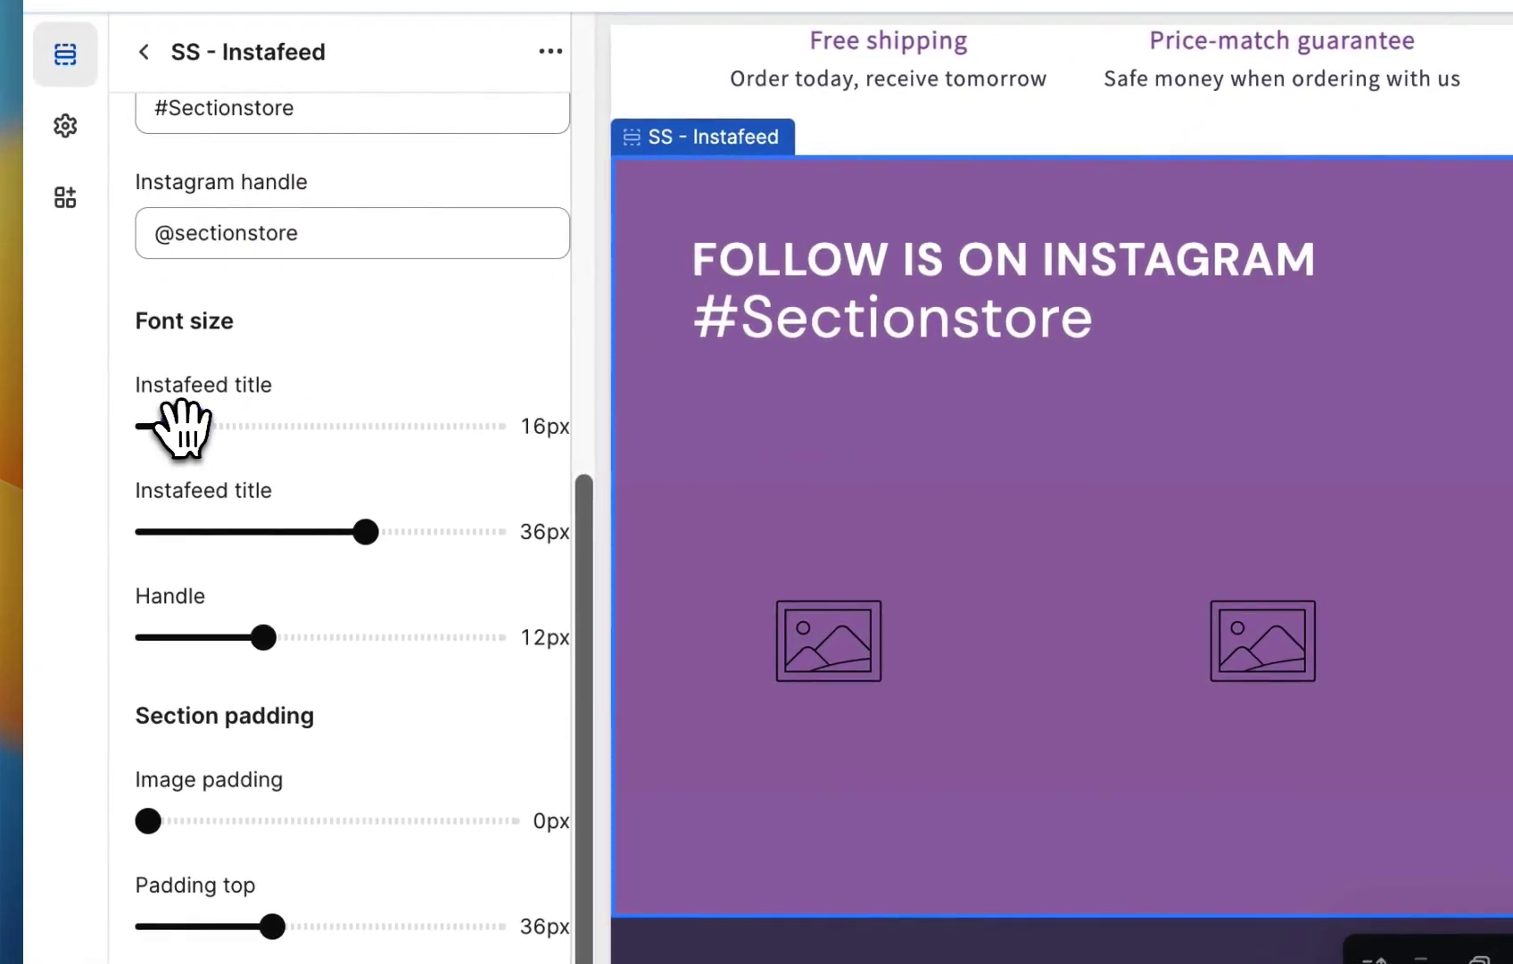
drag(318, 532, 252, 528)
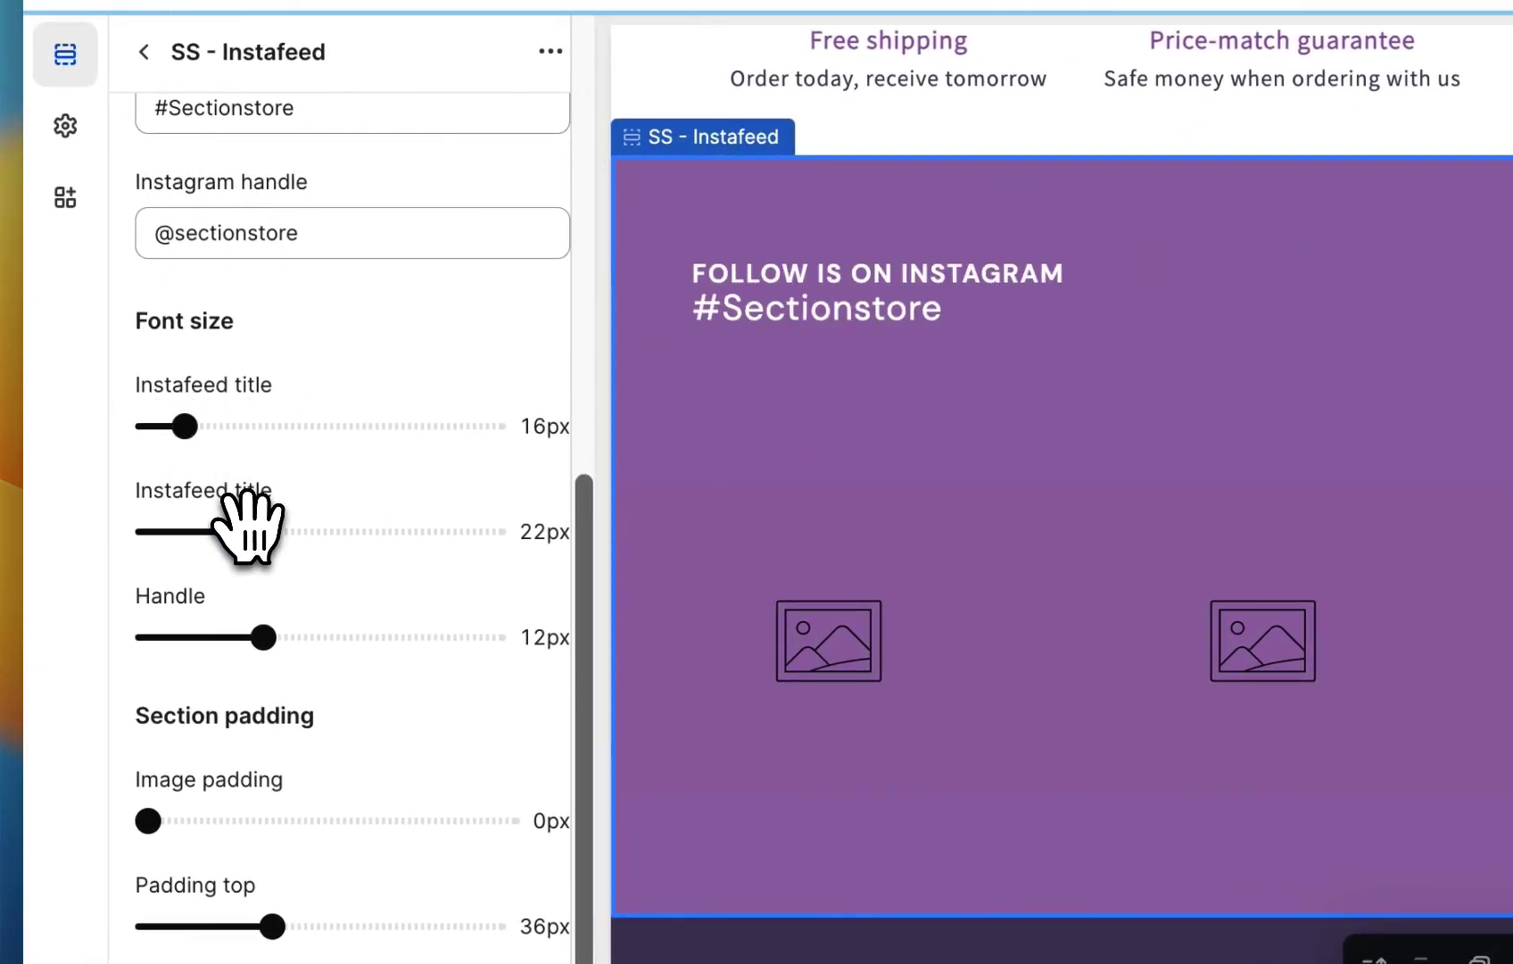
click(263, 636)
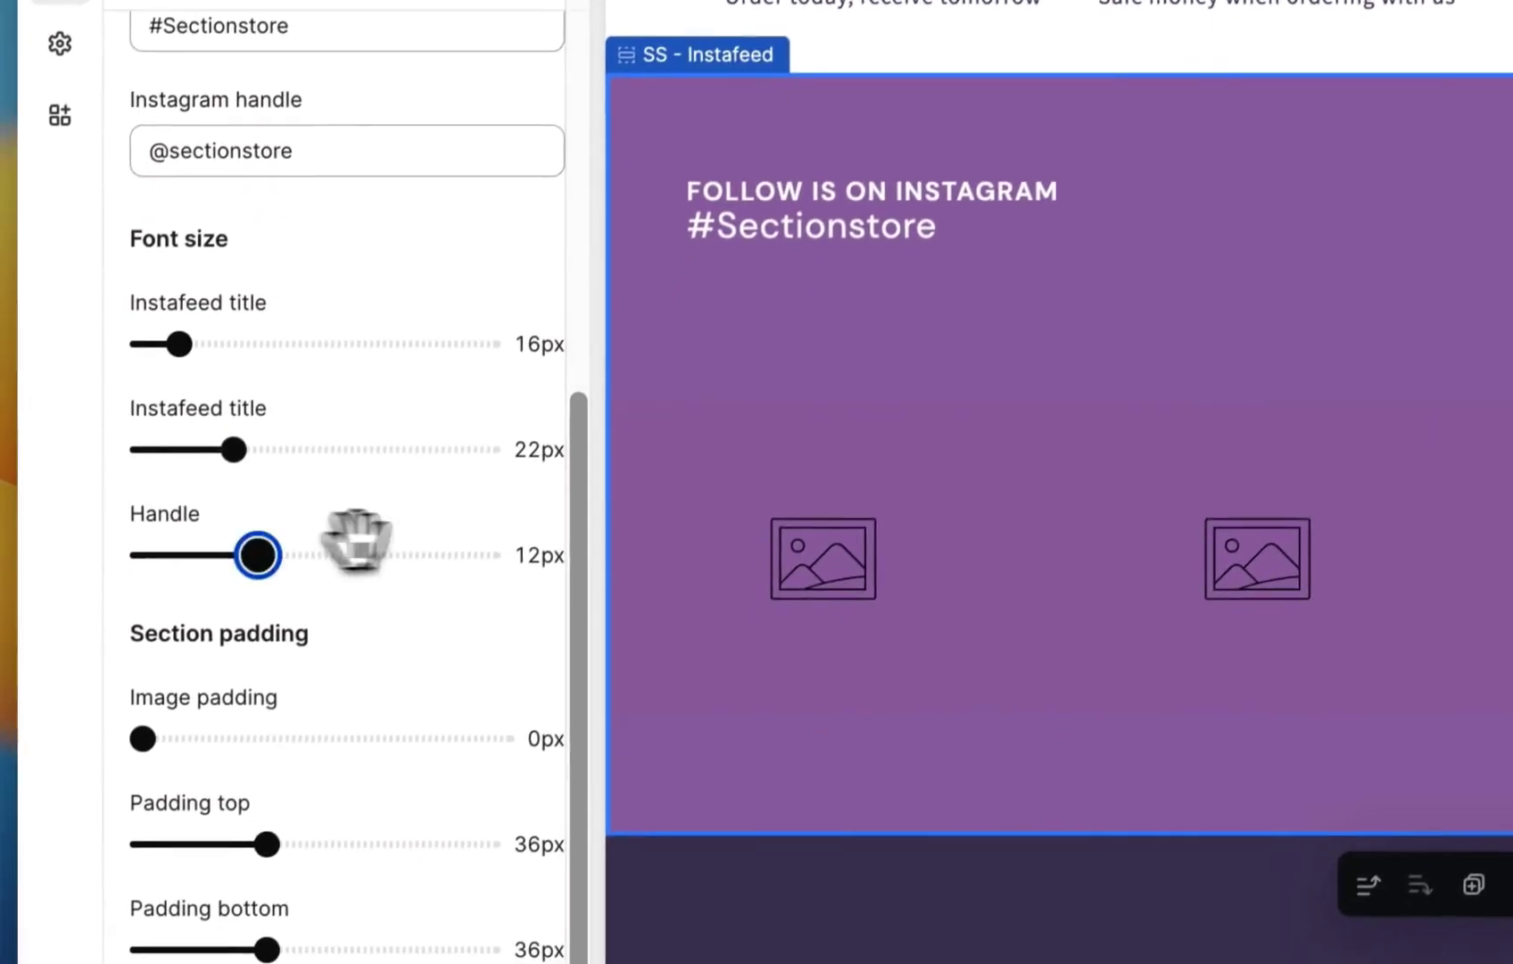
drag(357, 542, 366, 540)
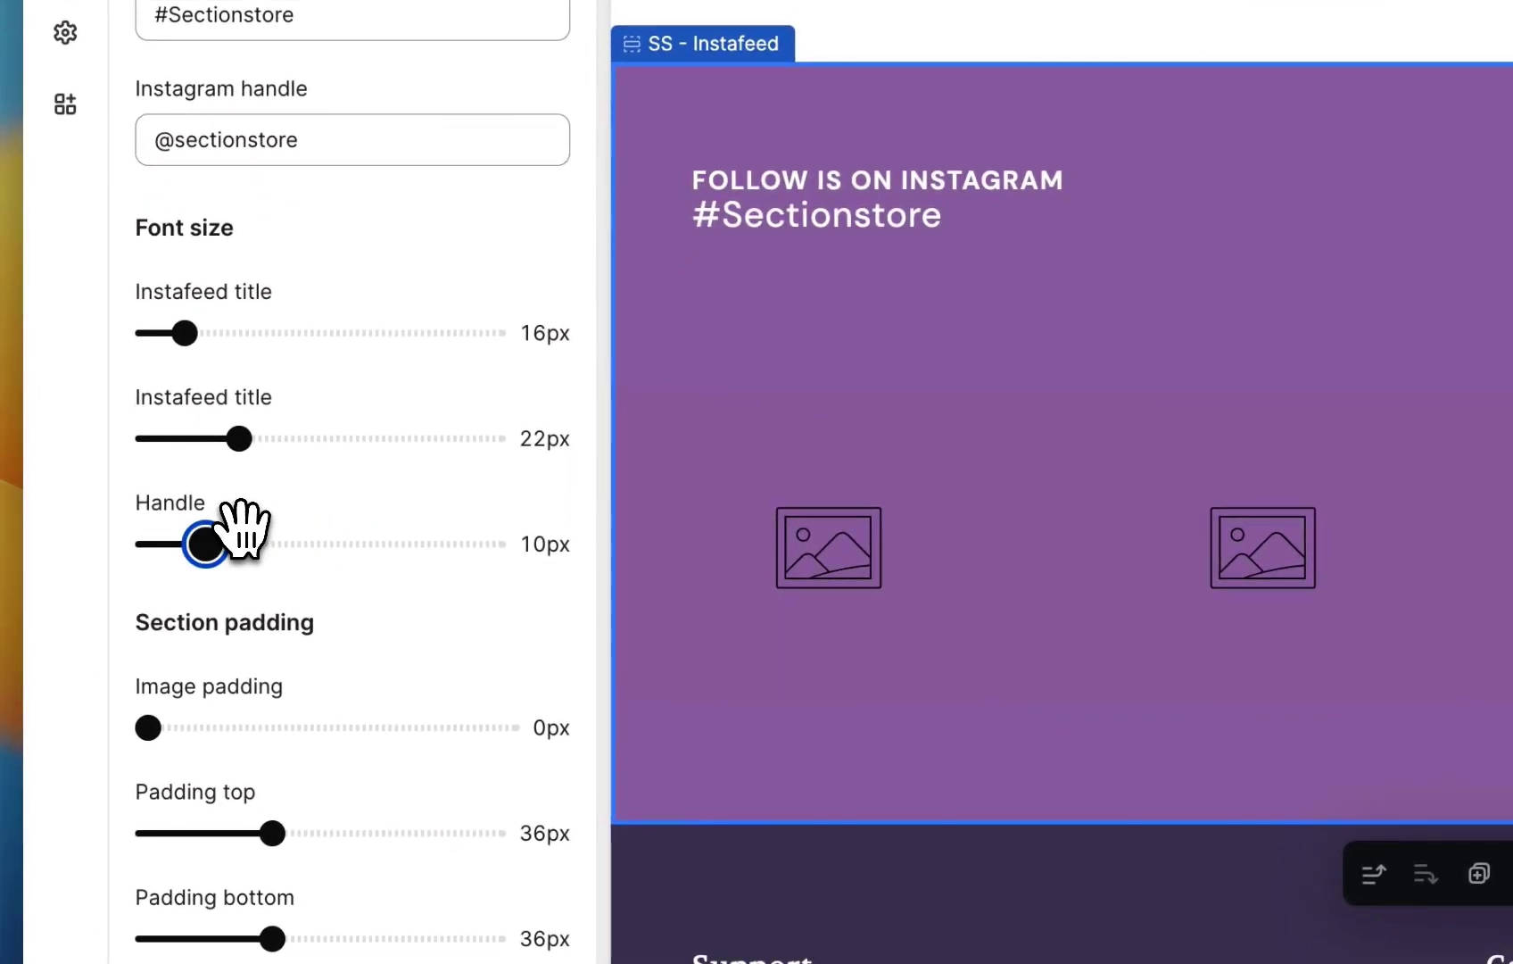
scroll(304, 450, down, 2)
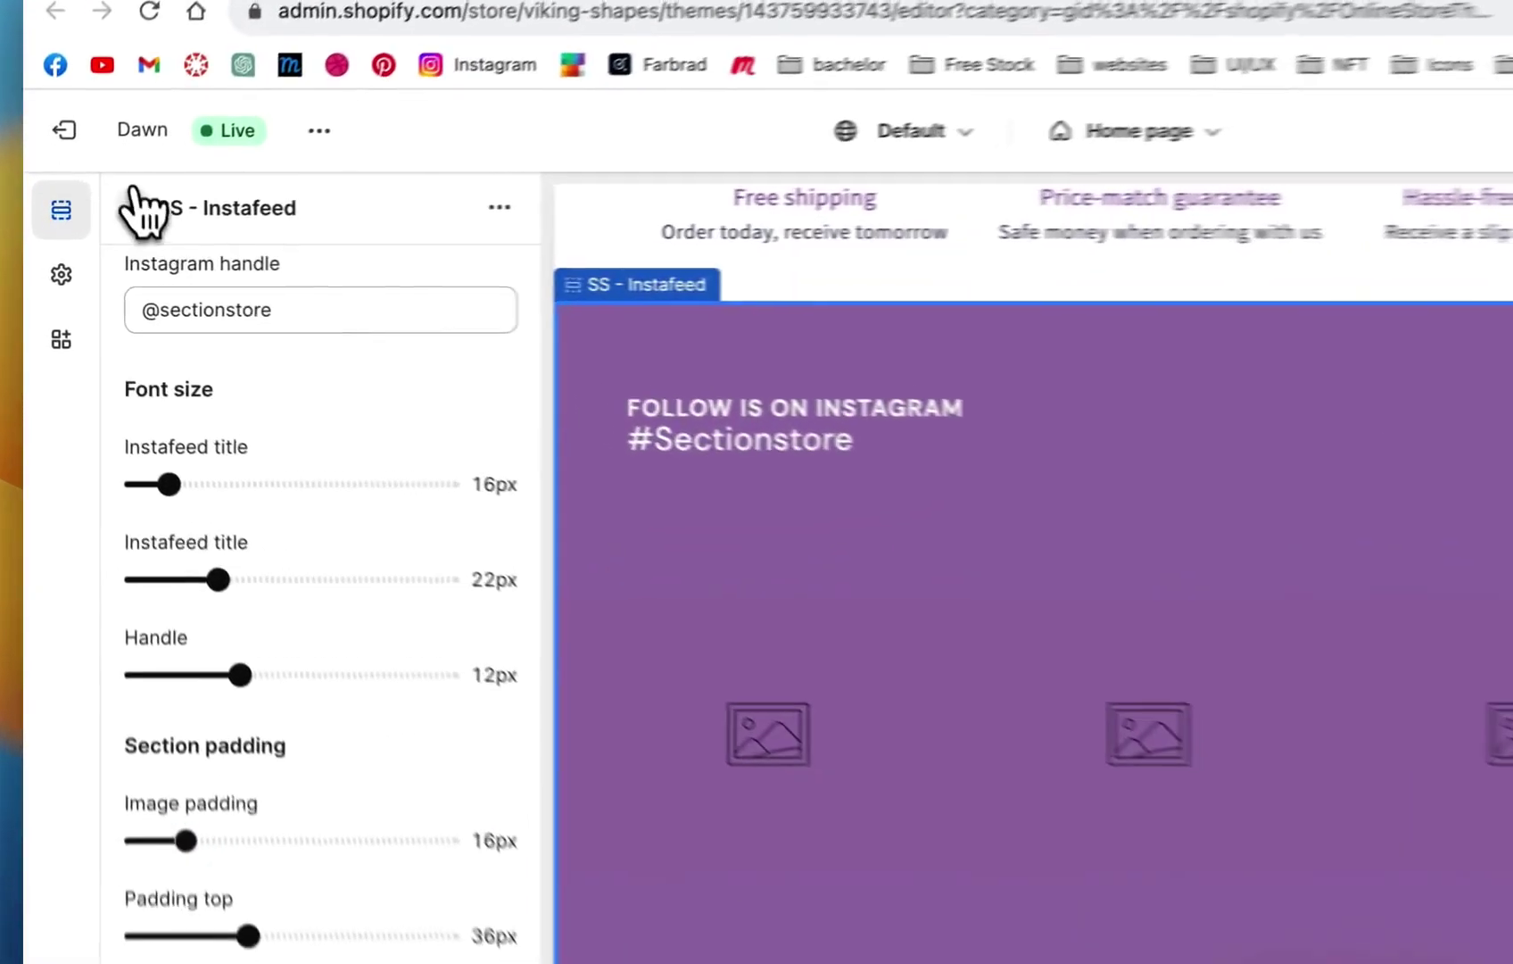
Step: Assign the wave-pool surf photo and a black-and-white surf photo to the first two gallery slots
click(99, 224)
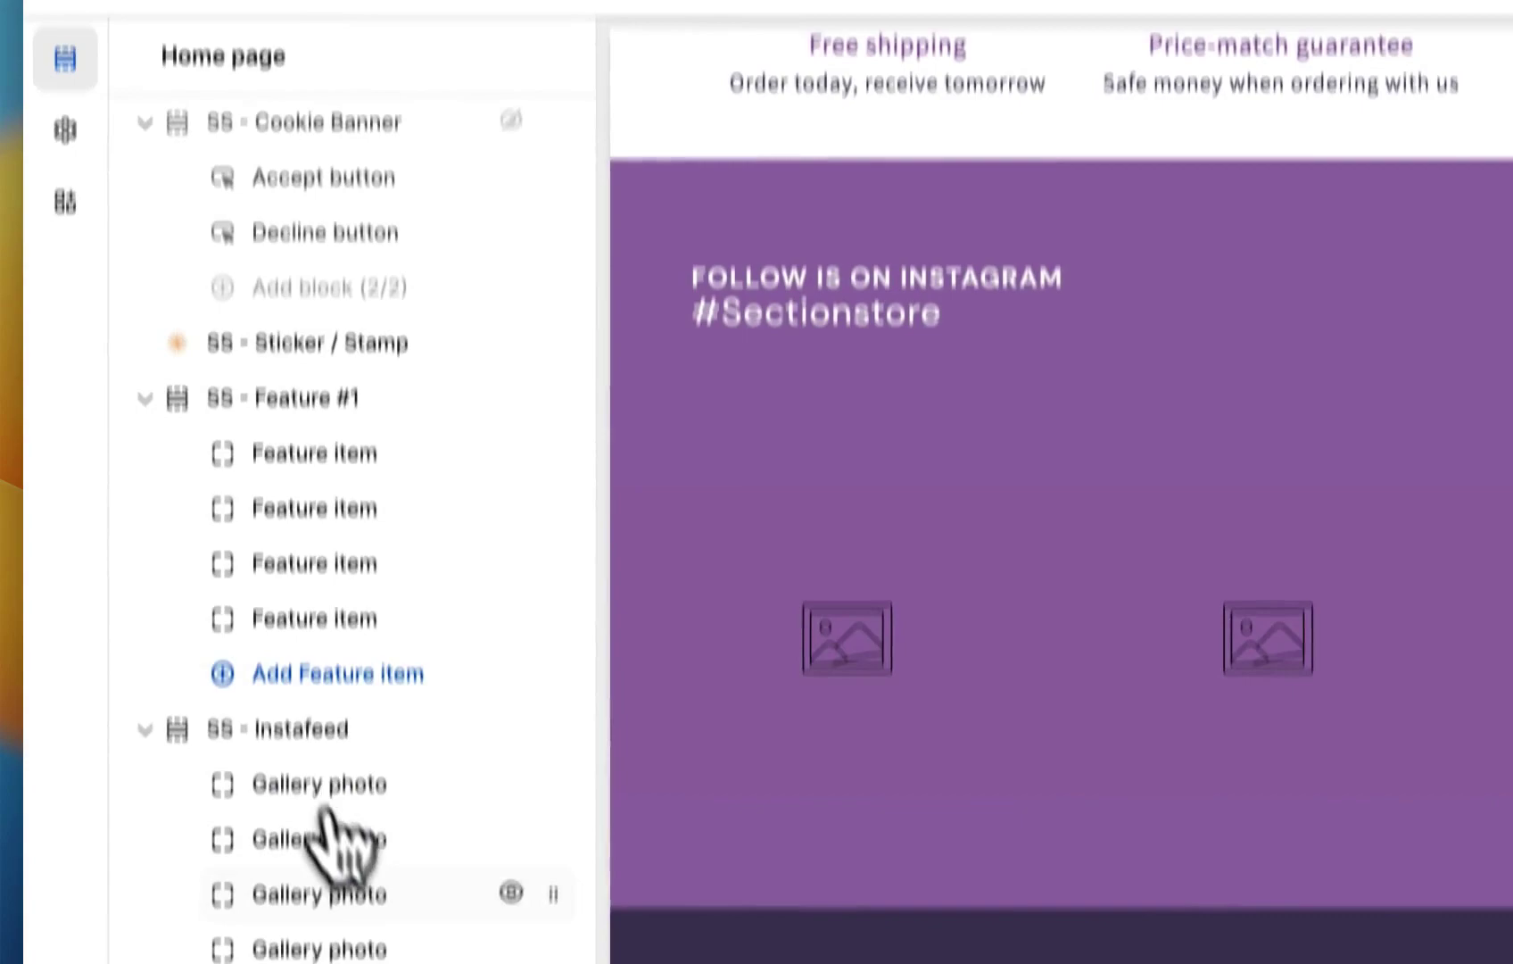
click(223, 705)
click(353, 124)
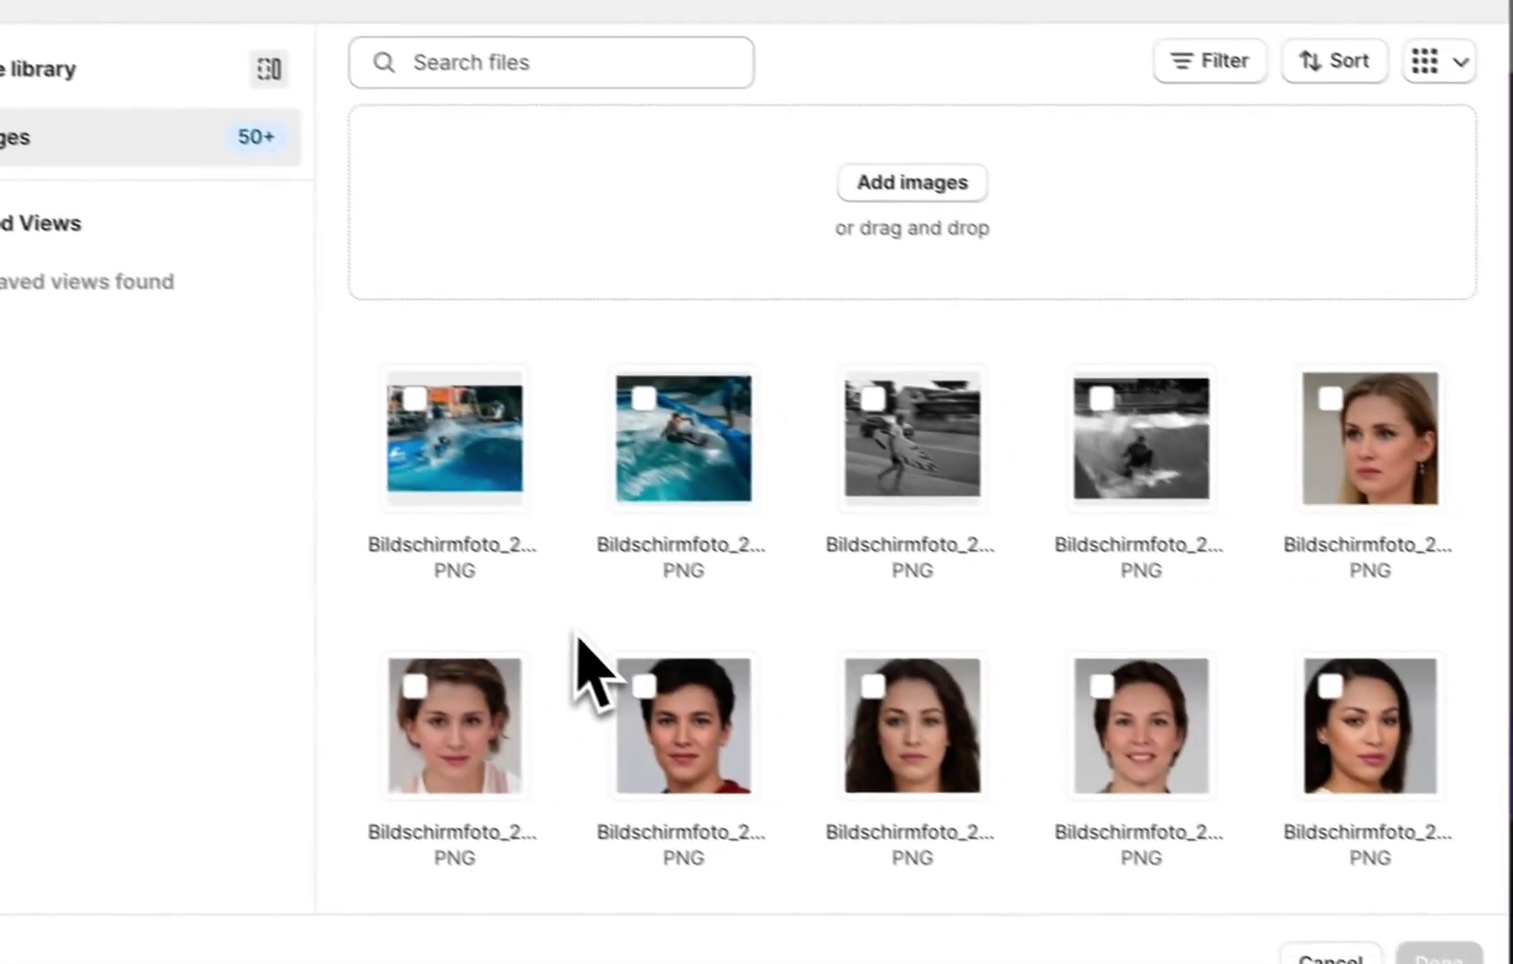
click(665, 415)
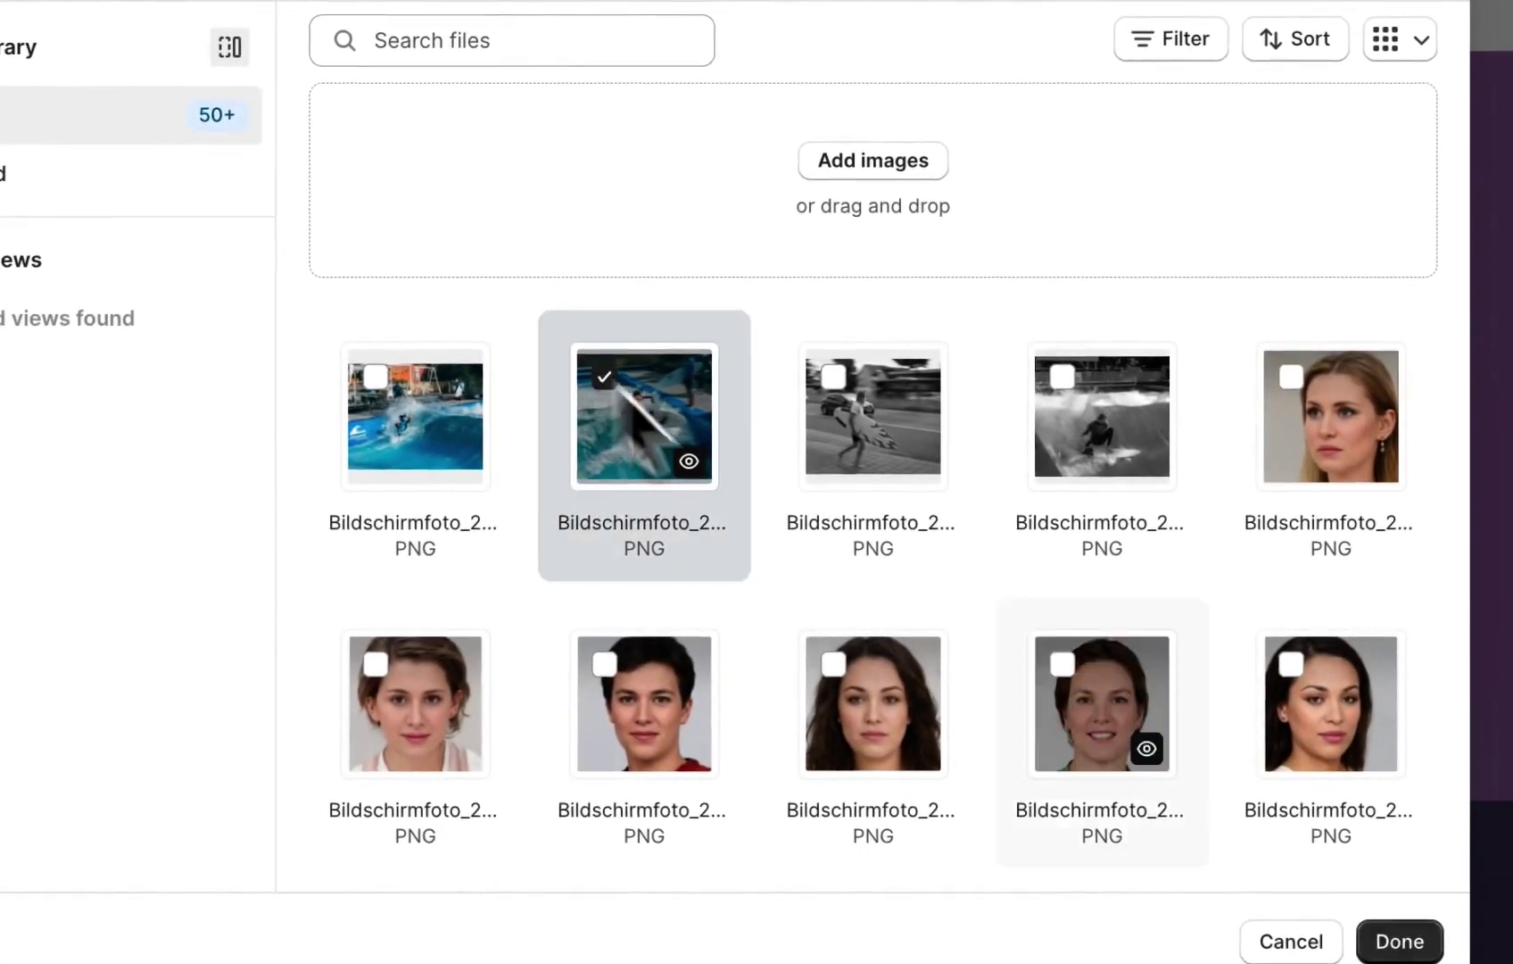
click(1440, 957)
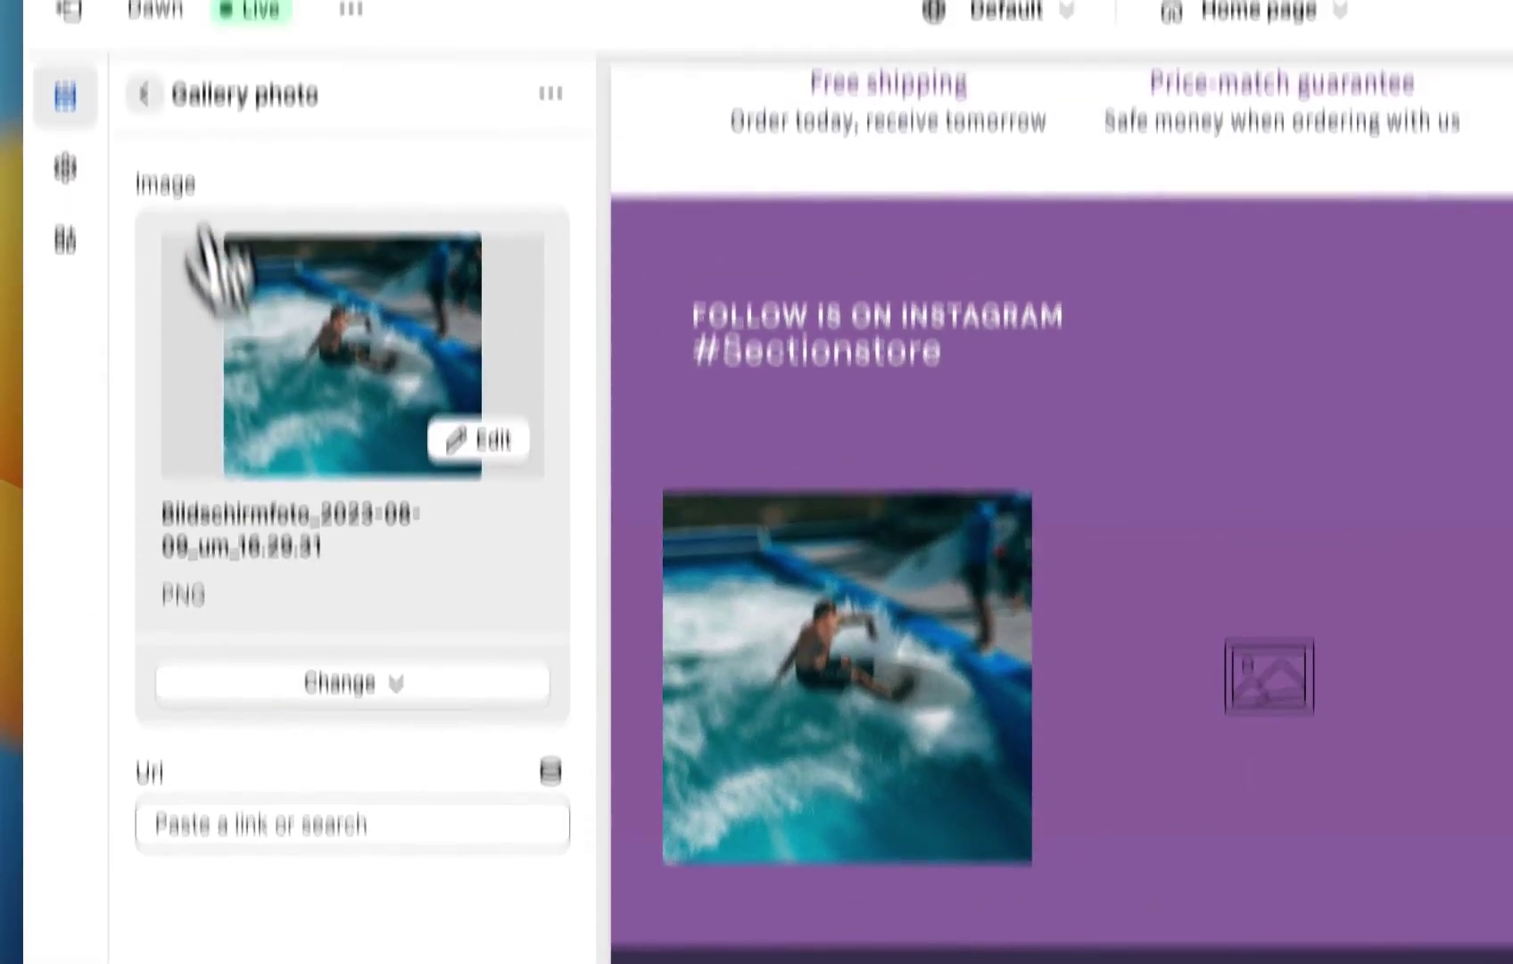
click(143, 94)
click(342, 874)
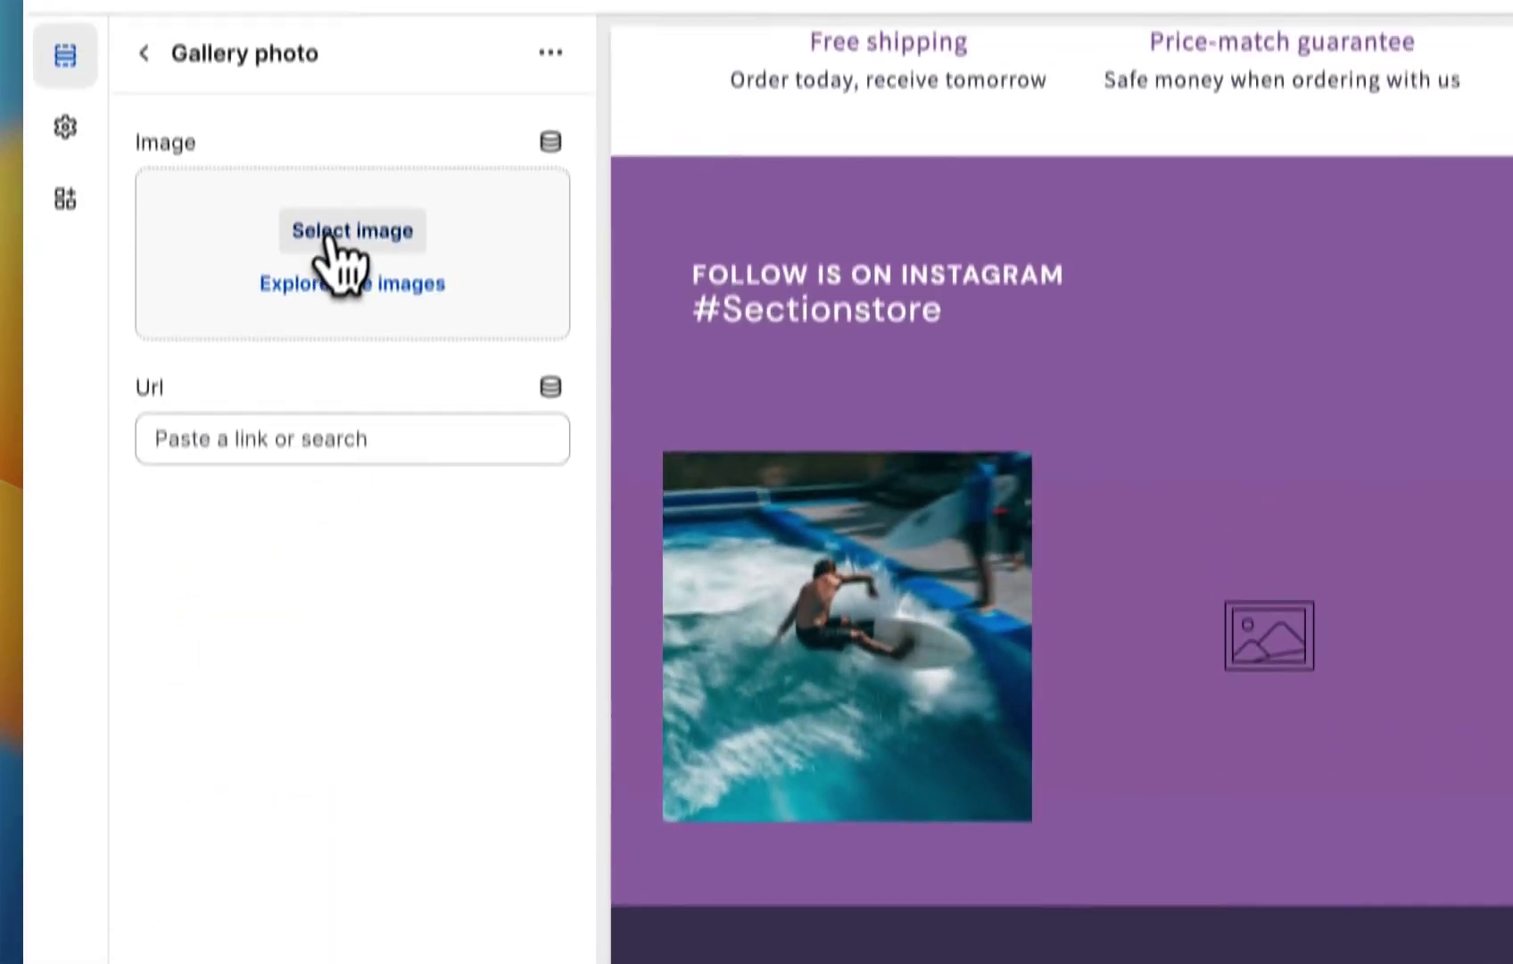
click(330, 233)
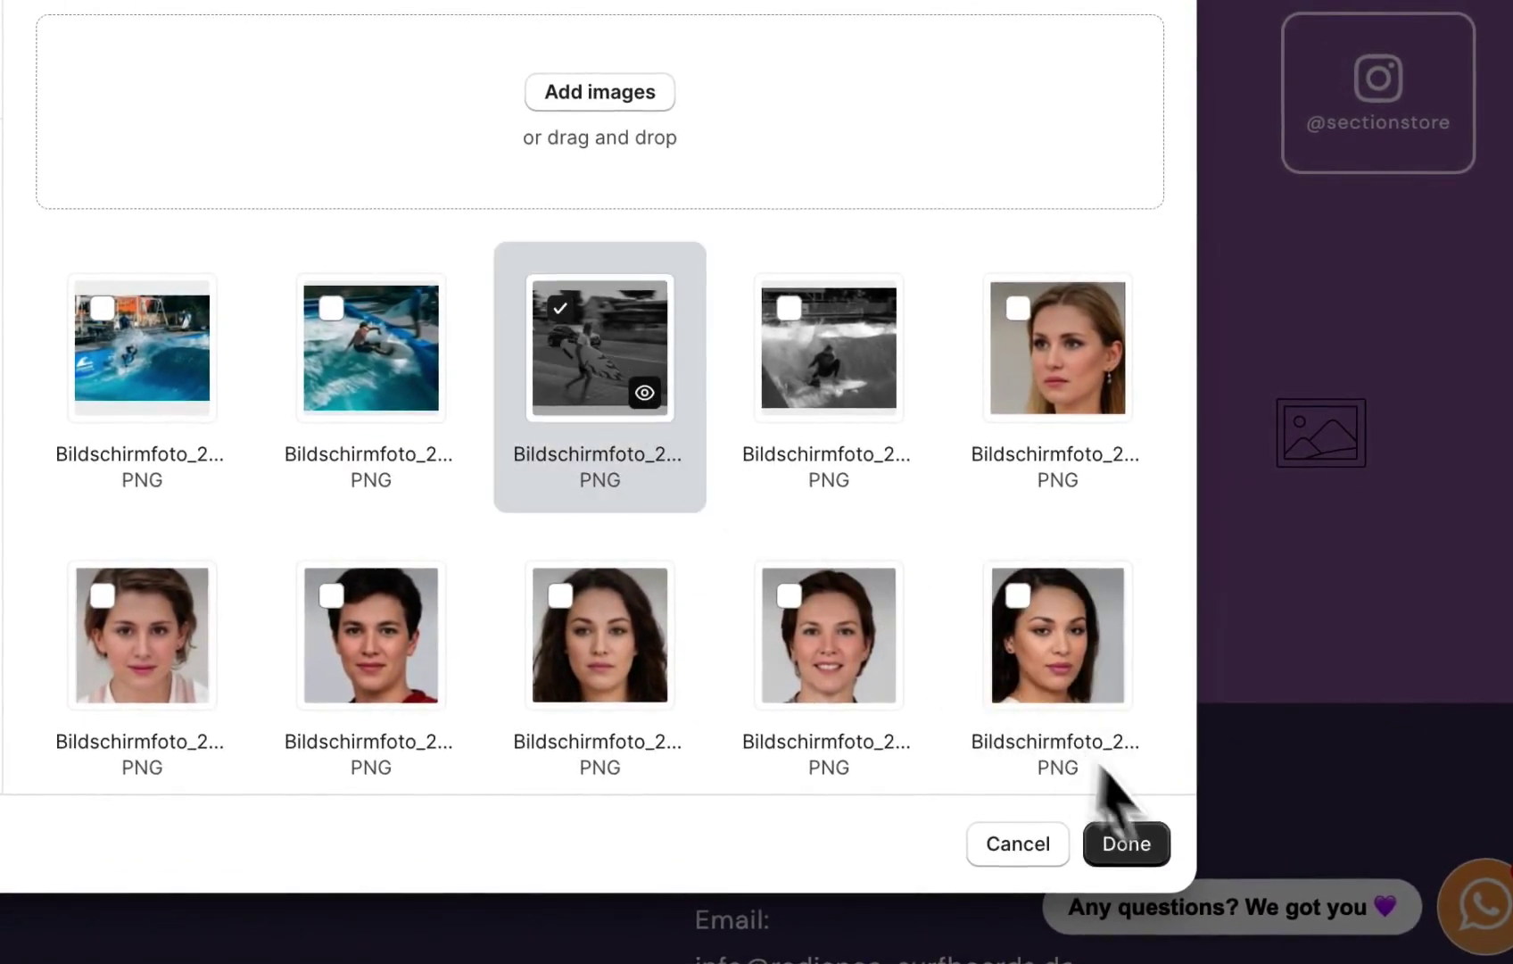
click(1126, 841)
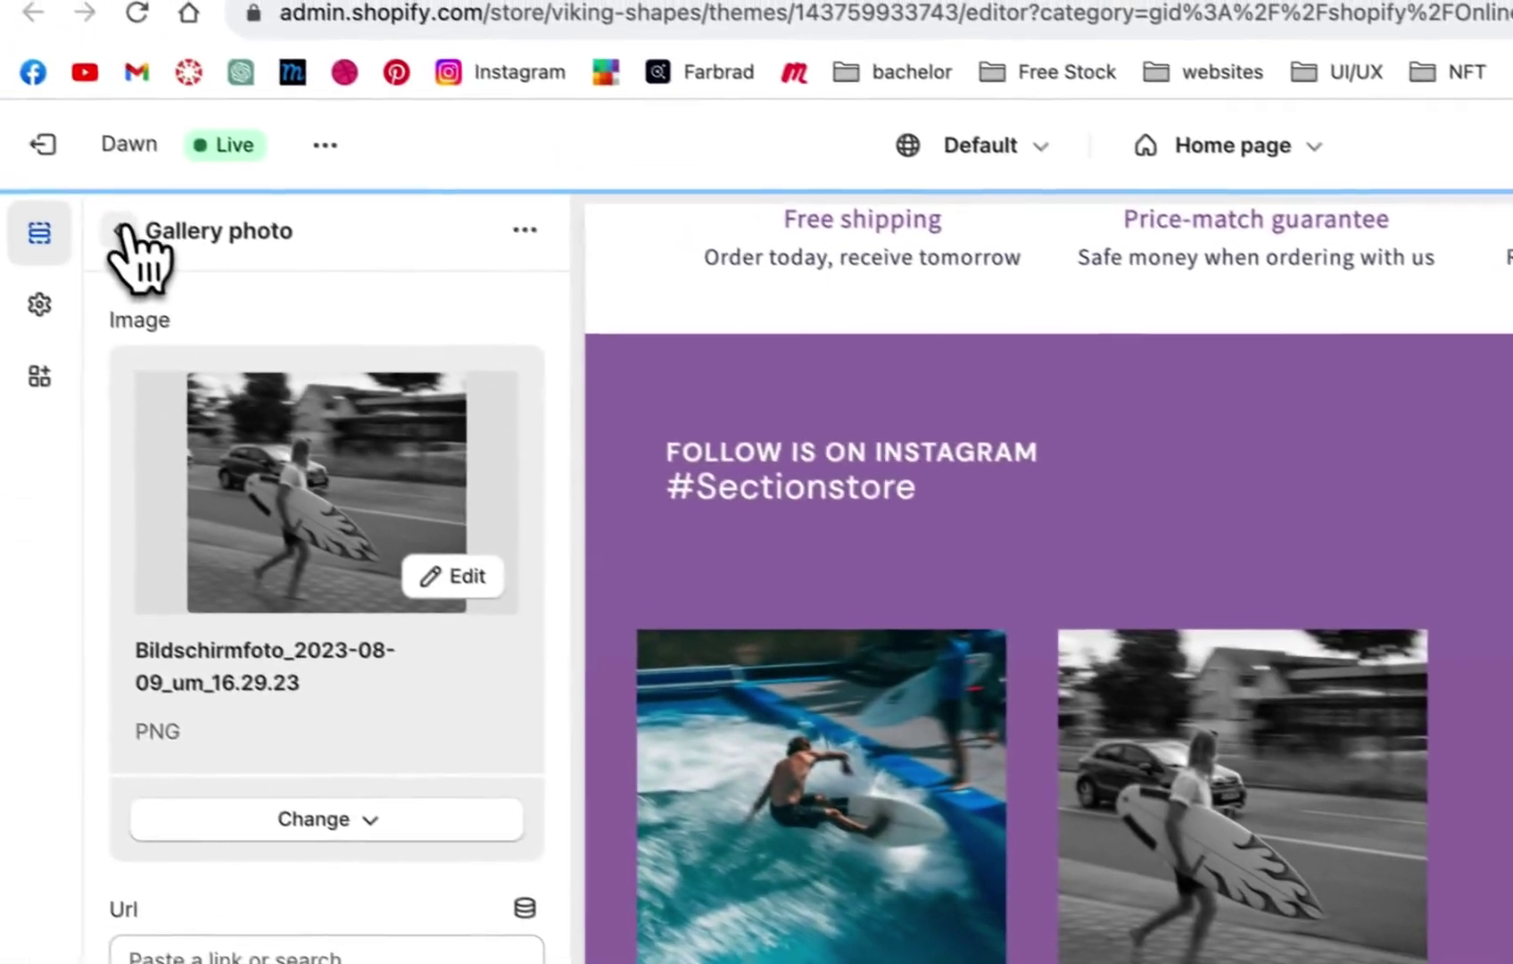
Step: Assign the colourful wave-pool photo and a black-and-white surfer photo to the third and fourth slots
click(121, 233)
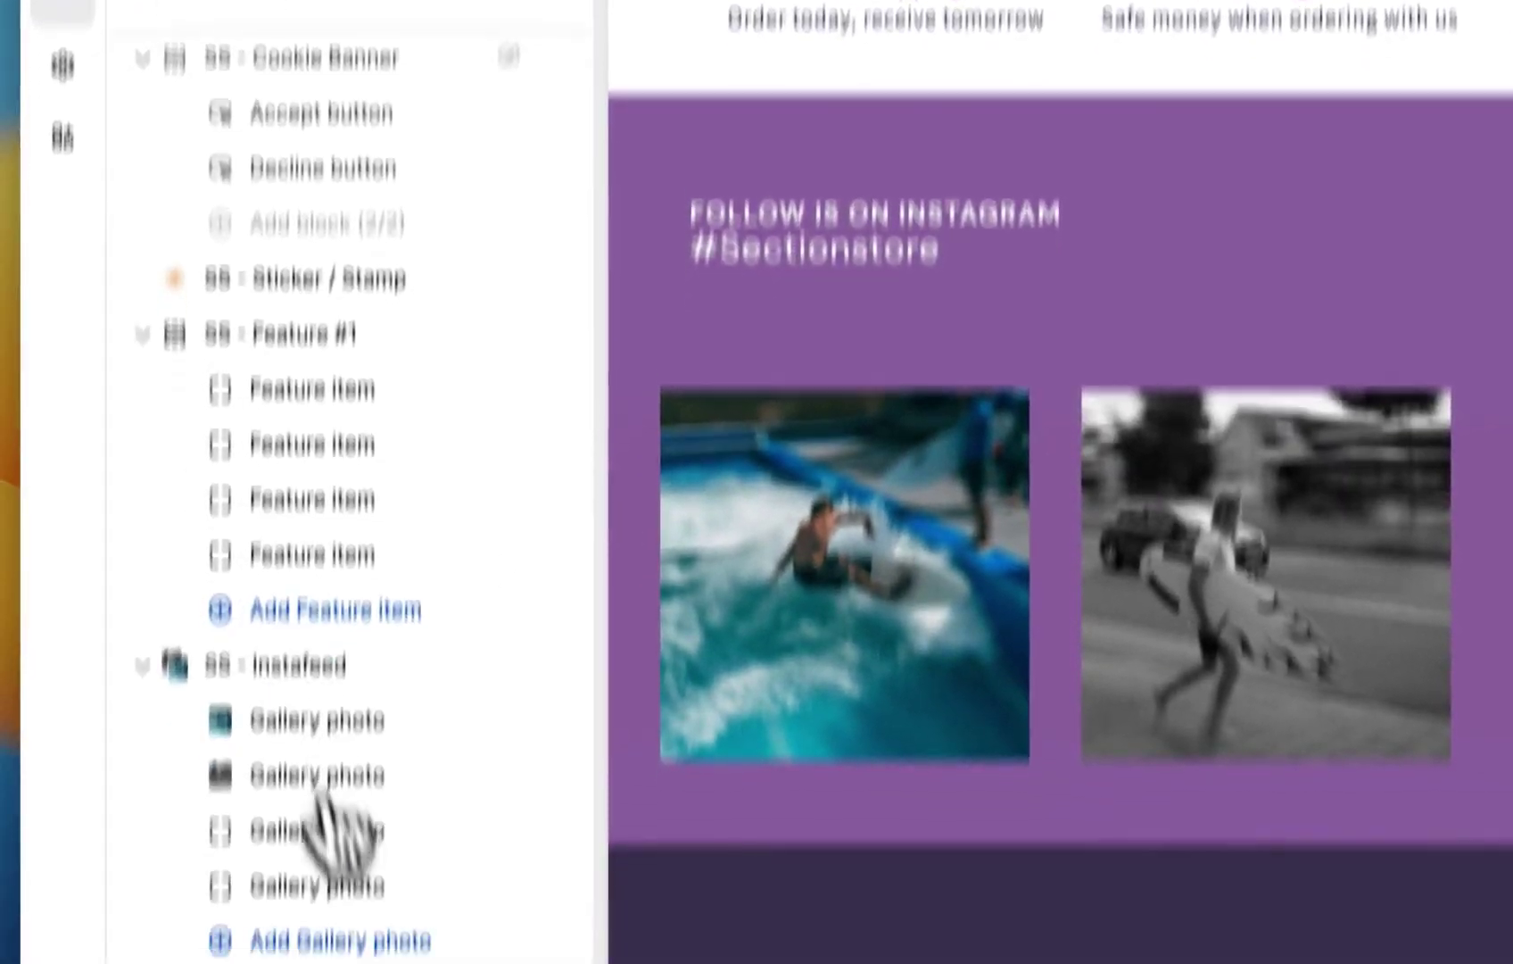
click(301, 963)
click(337, 408)
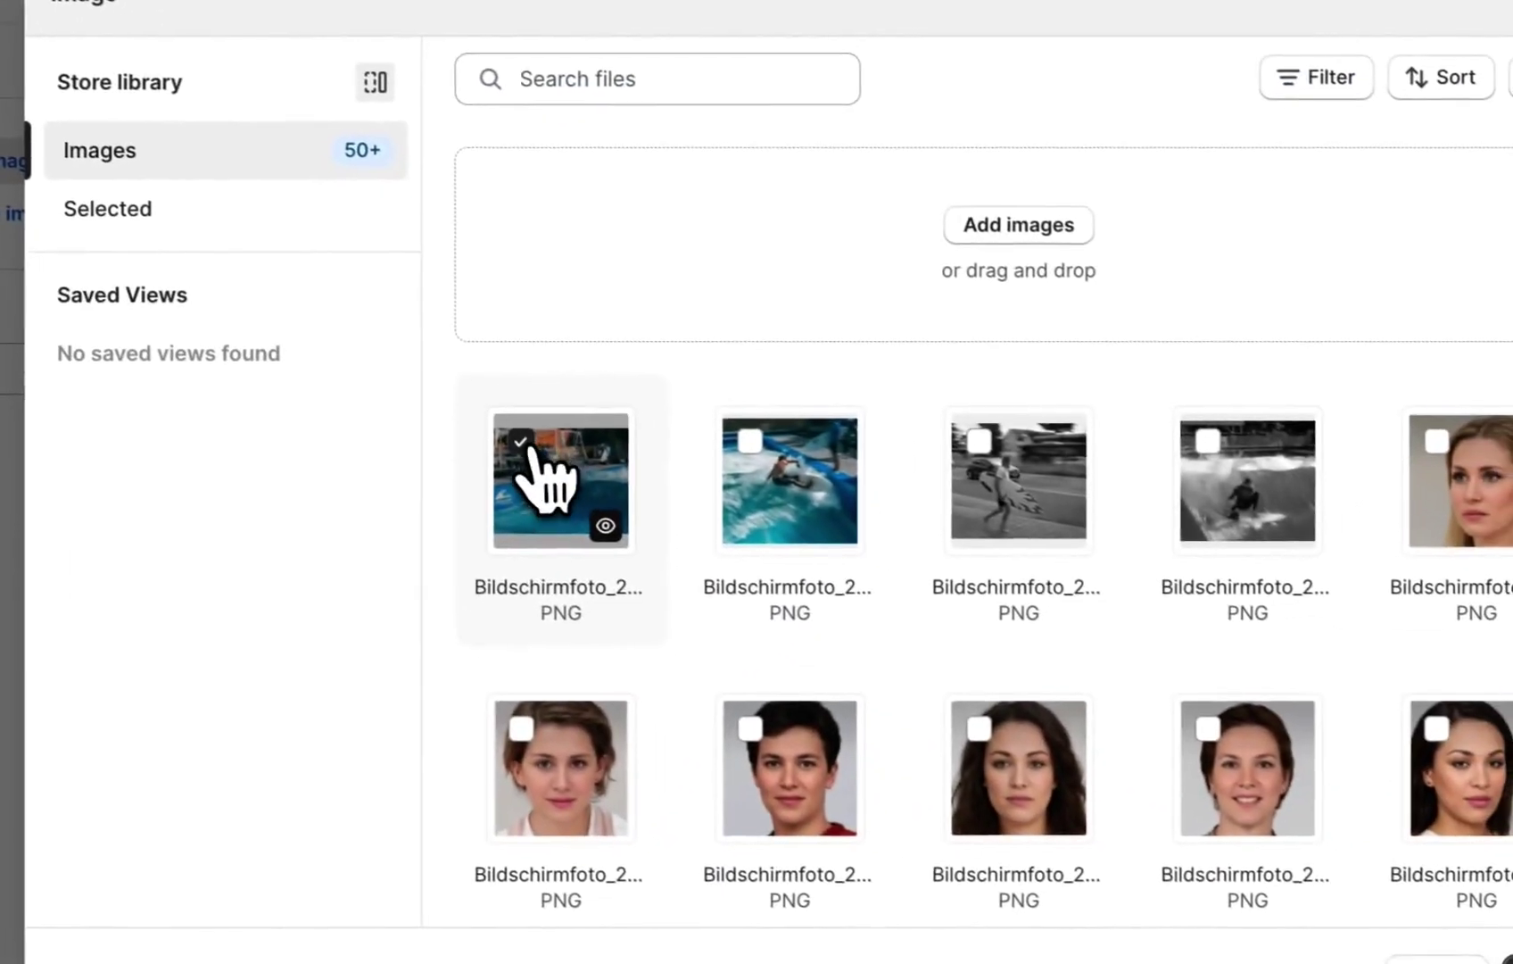
click(869, 611)
click(1267, 884)
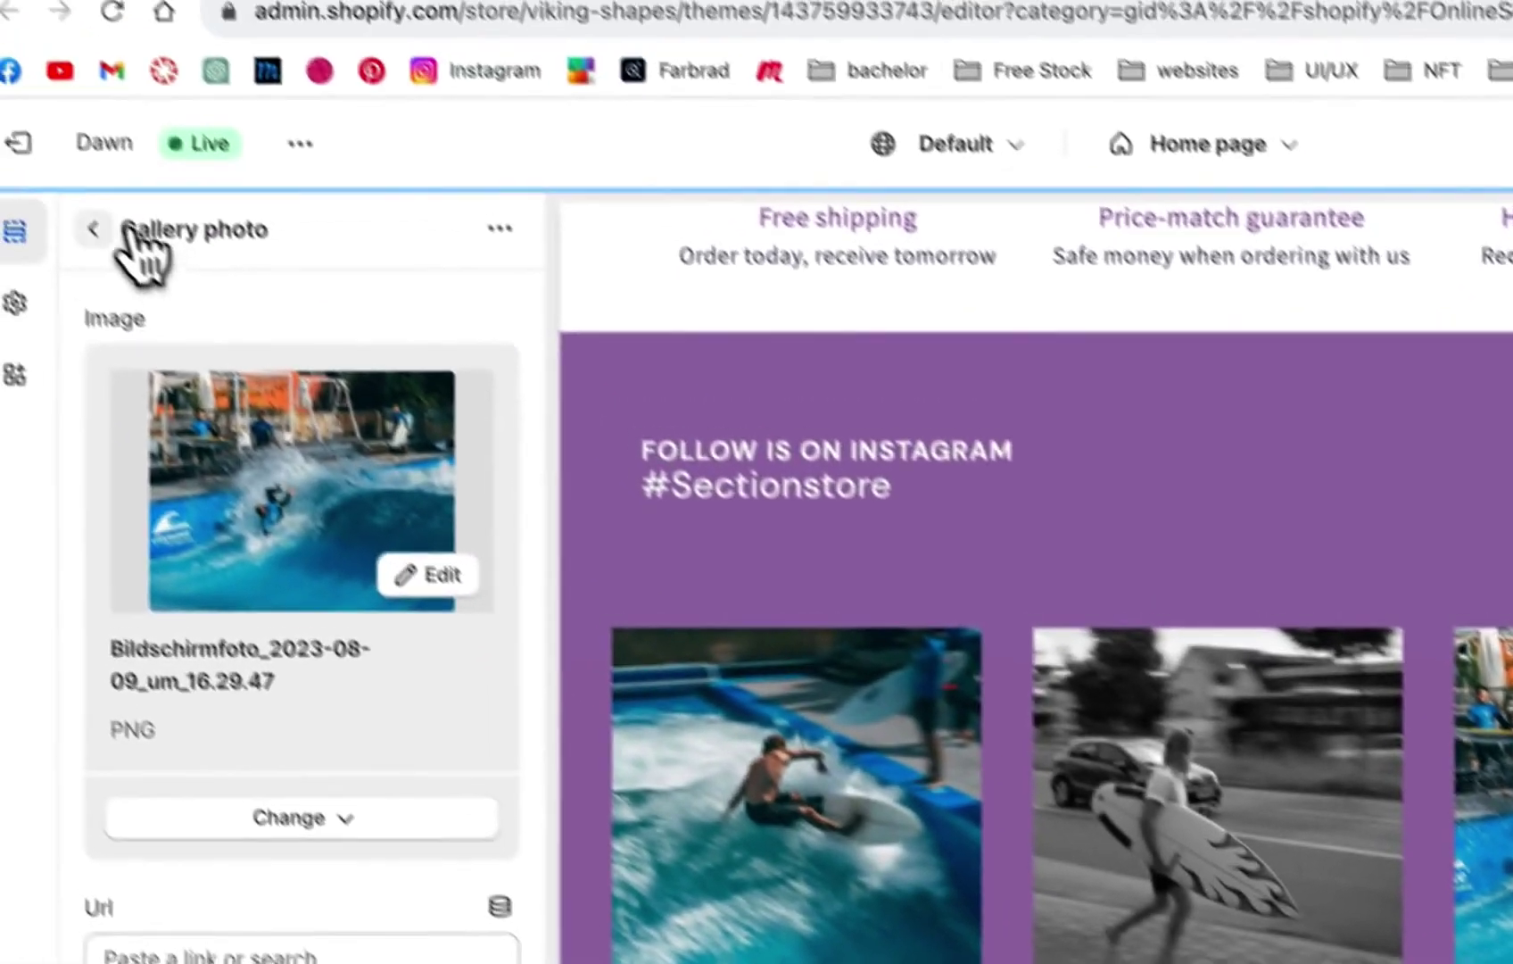
click(90, 230)
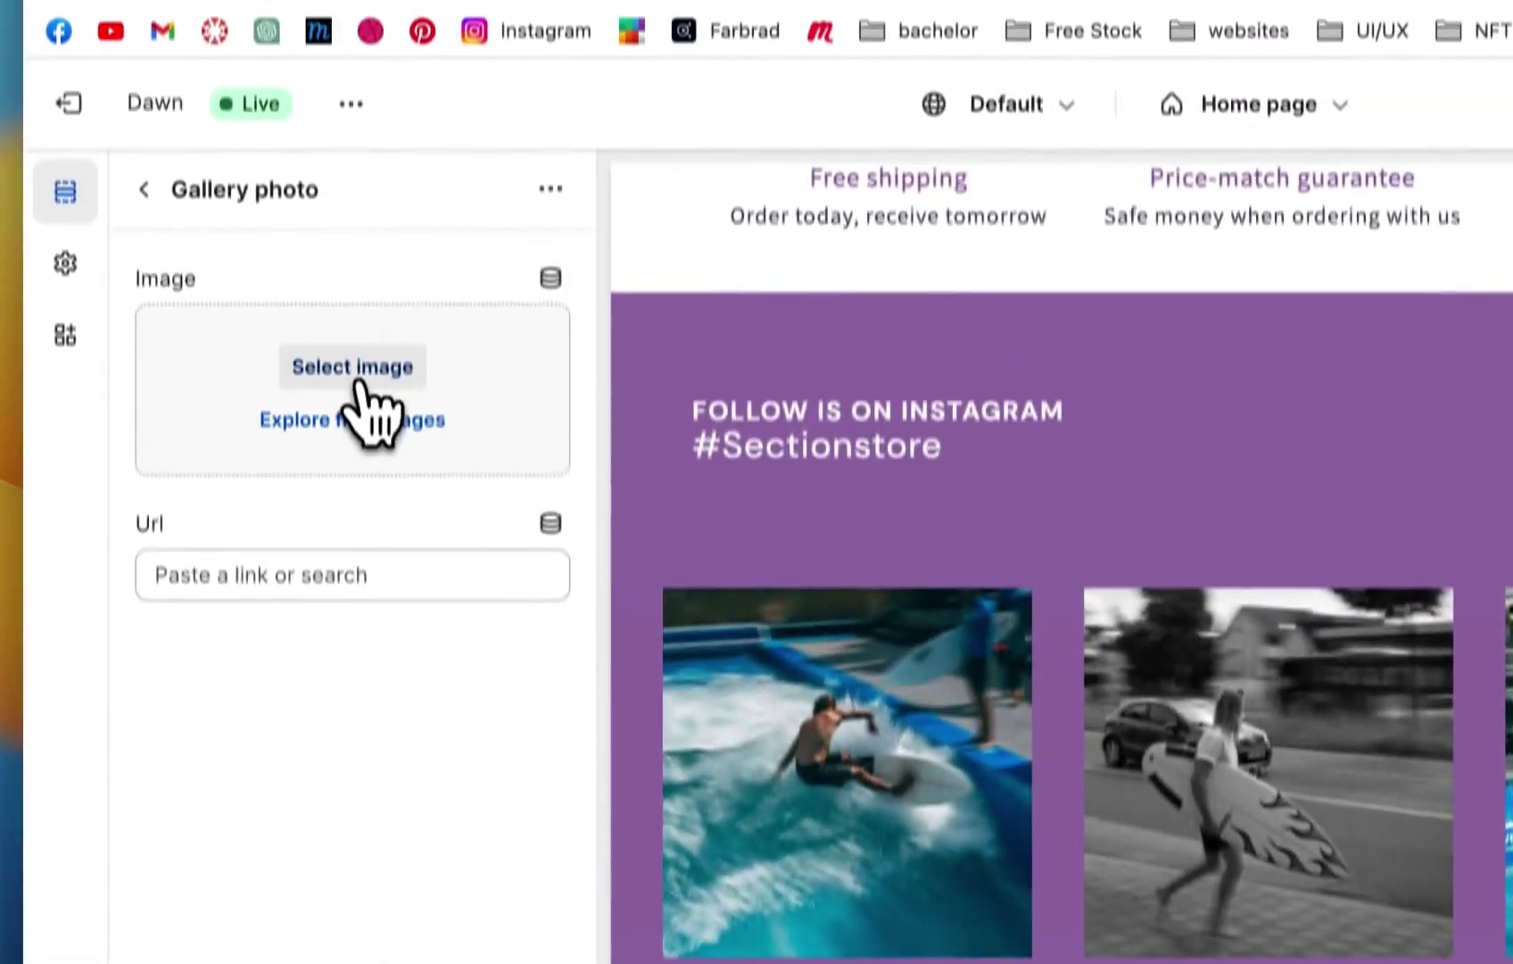
click(359, 373)
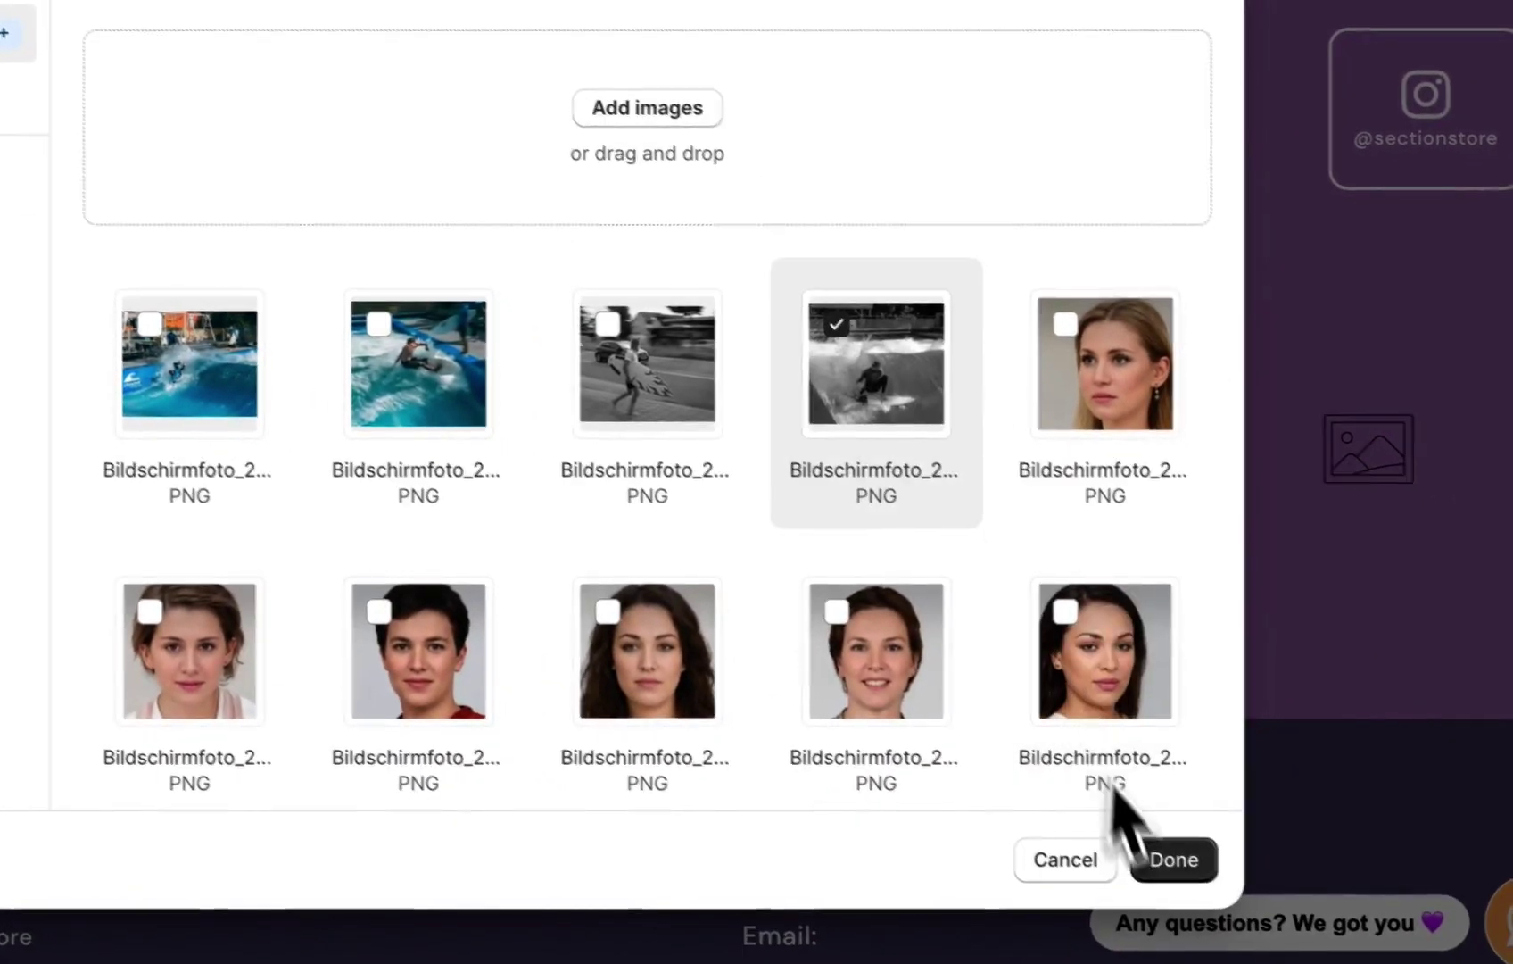
click(1160, 859)
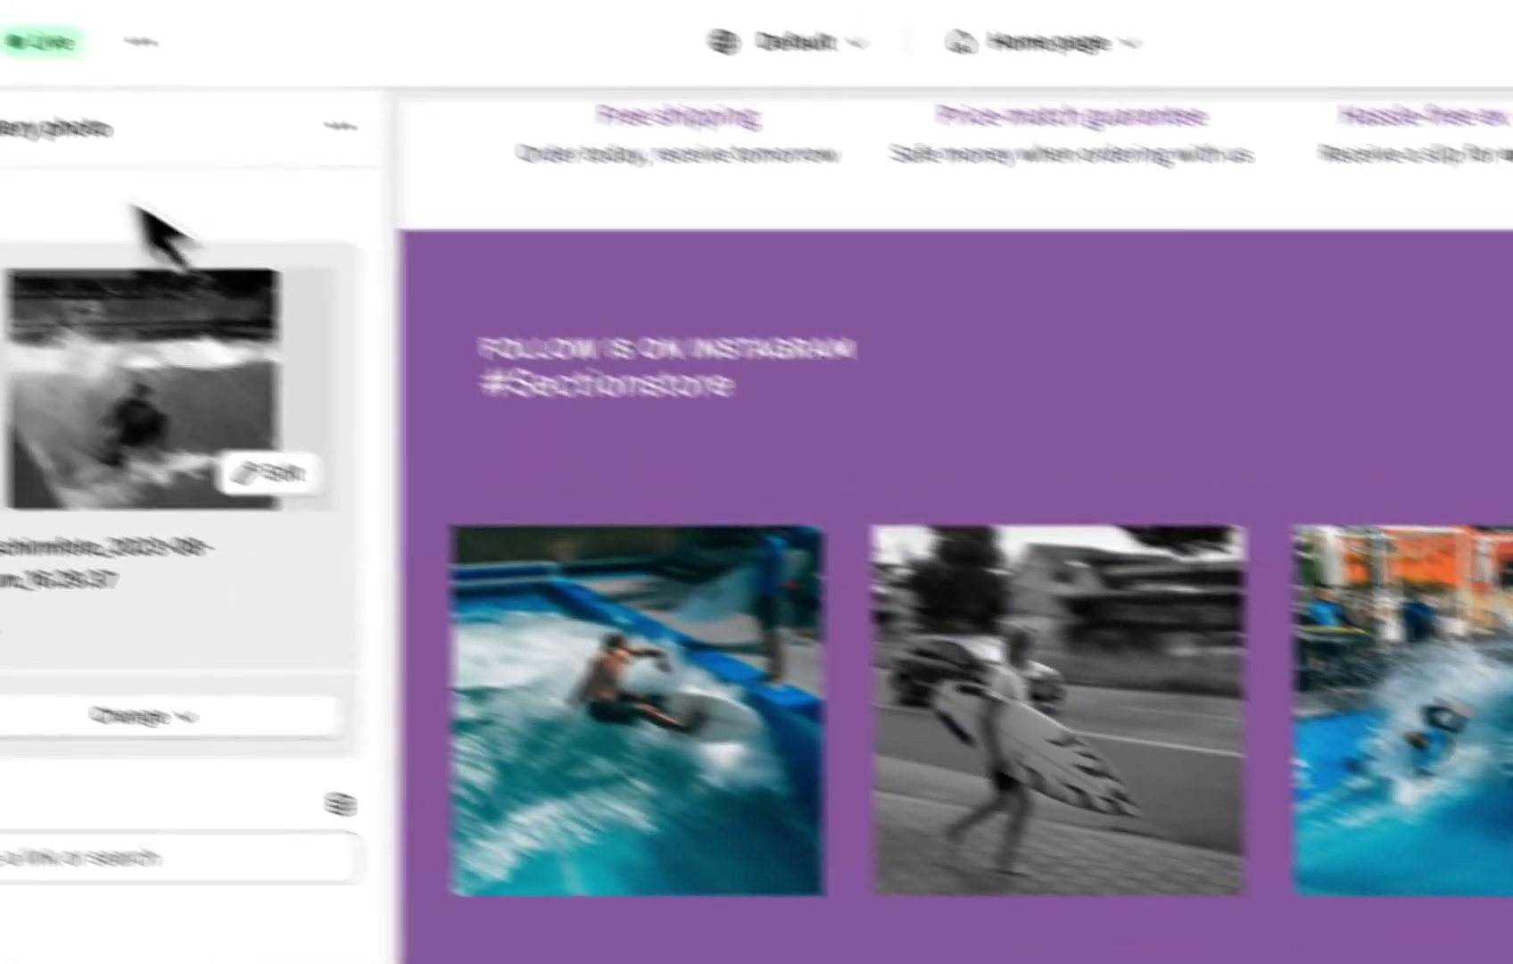
Step: Enter the store's Instagram profile URL in the Url field of each Instafeed gallery photo block
click(143, 214)
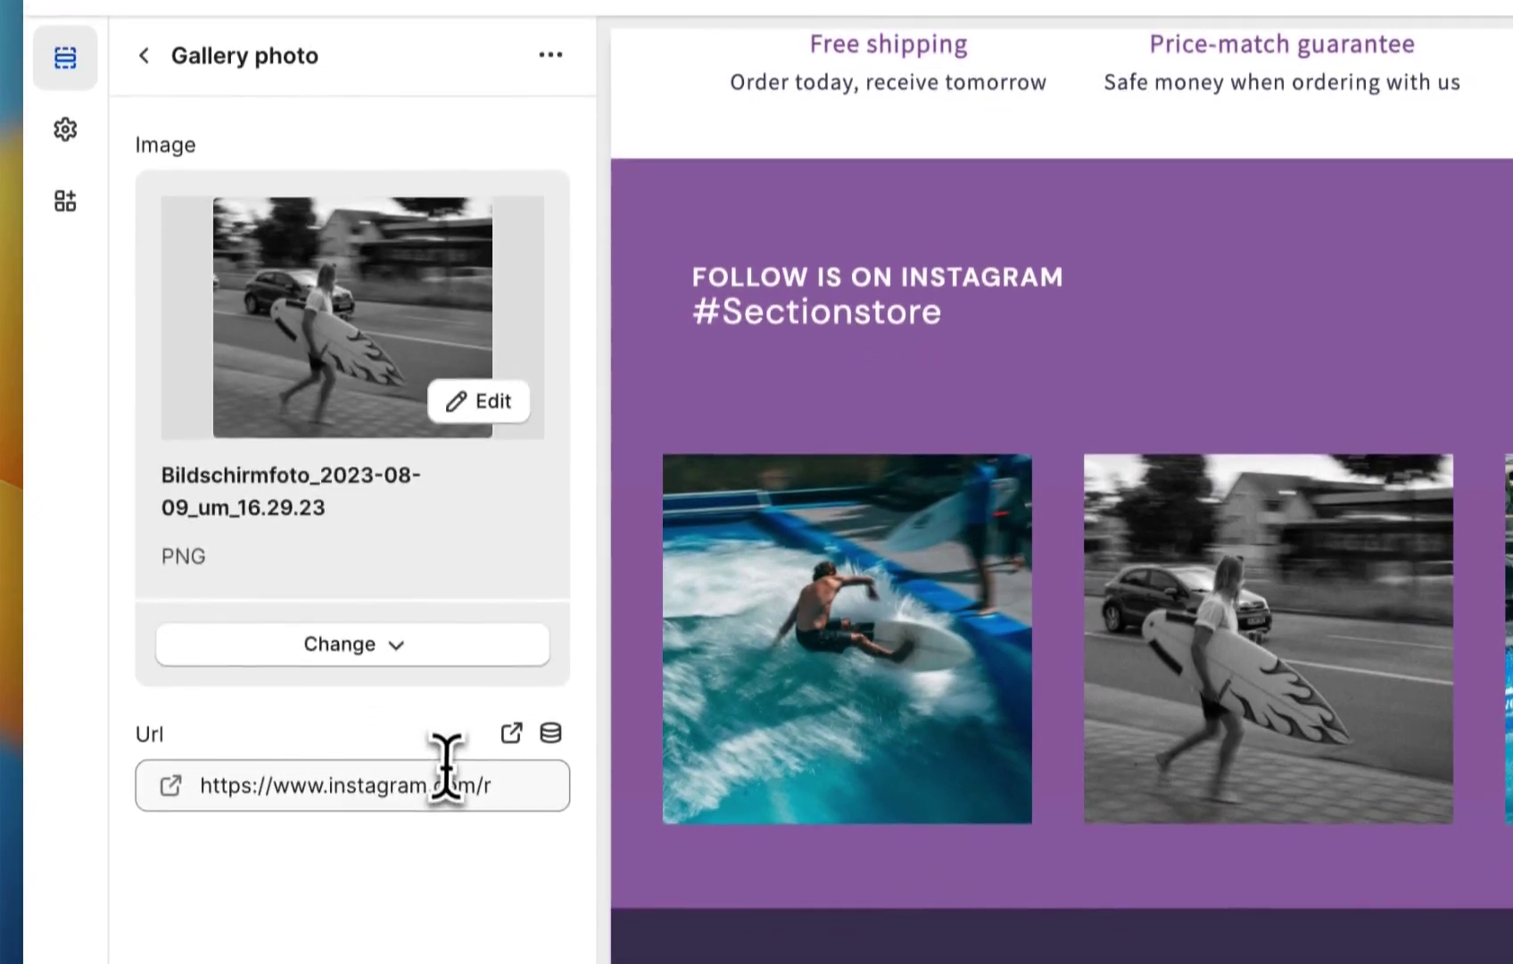
click(444, 894)
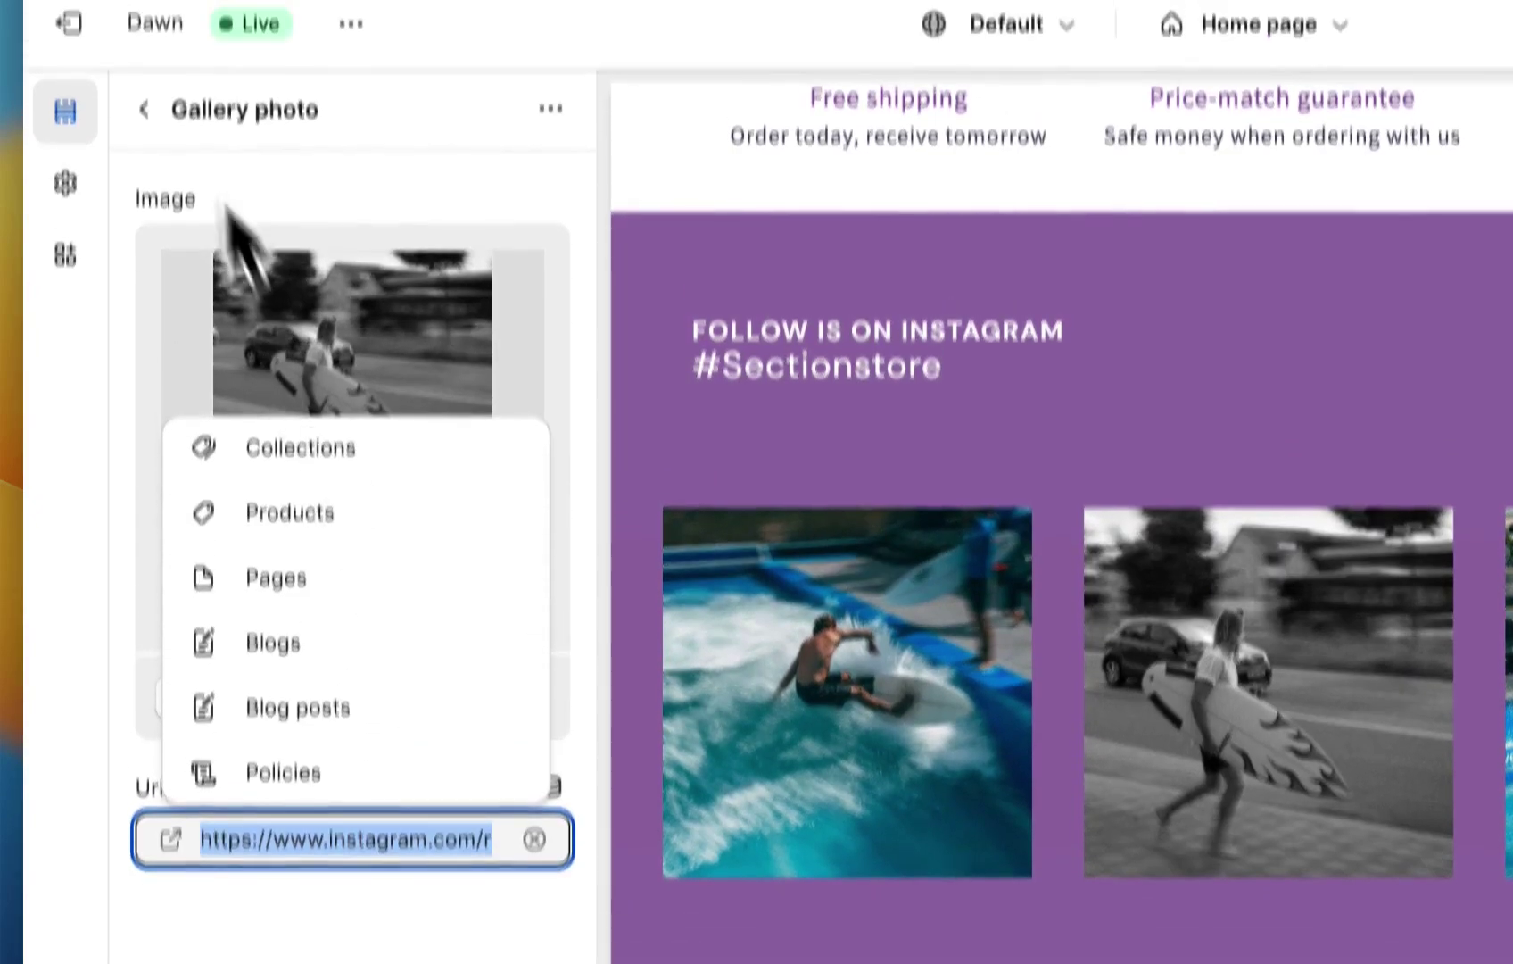
click(146, 36)
scroll(255, 714, down, 5)
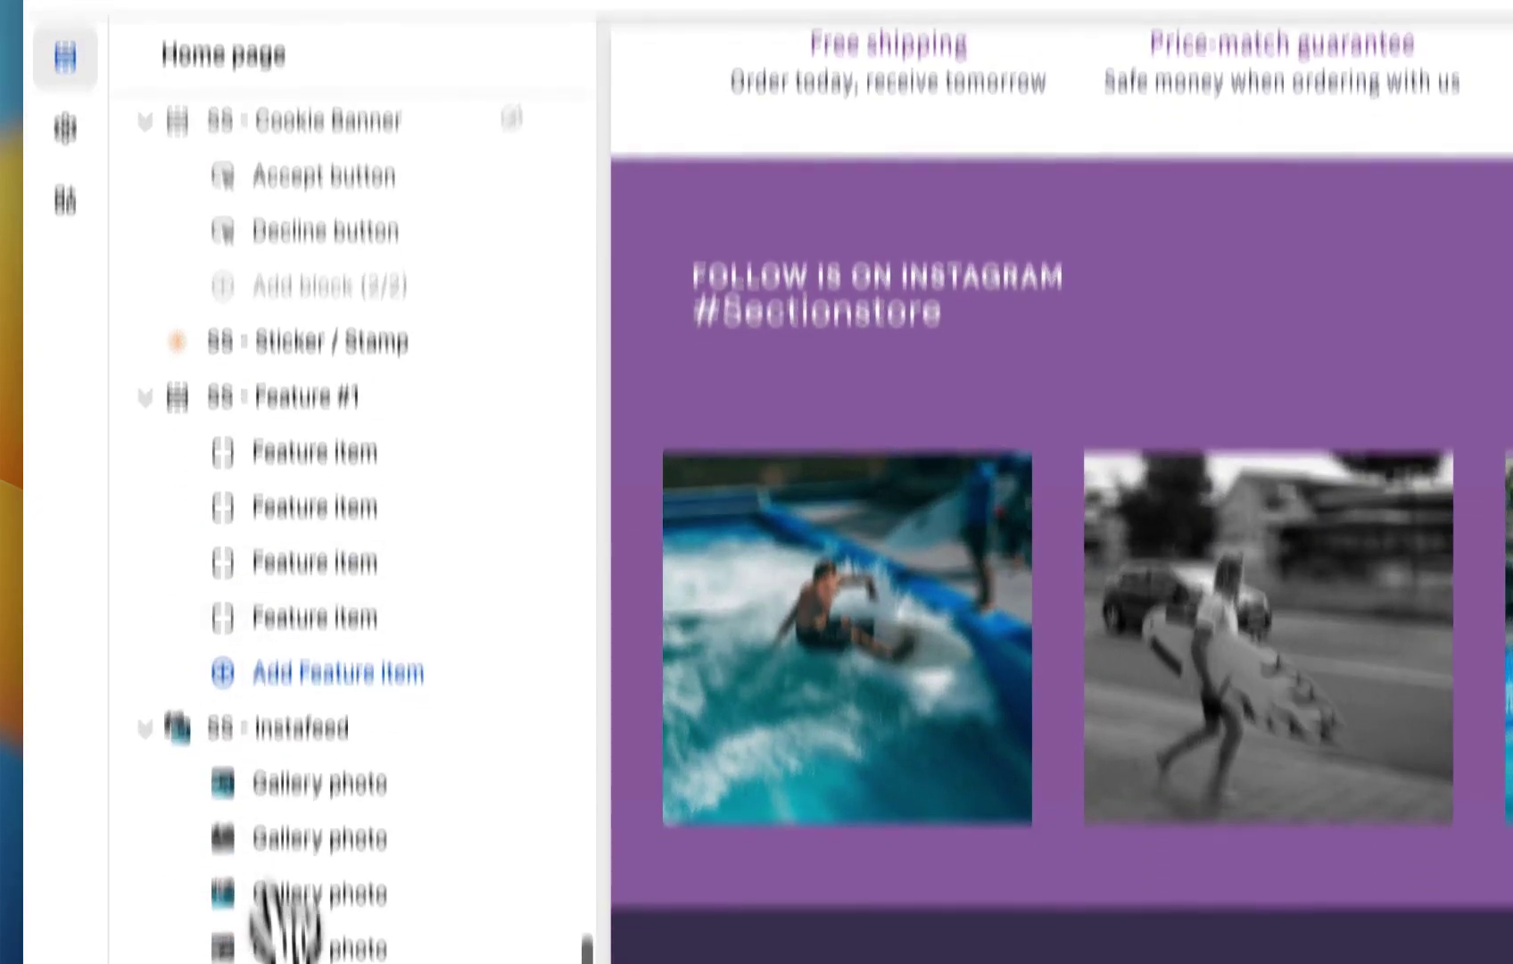
click(288, 919)
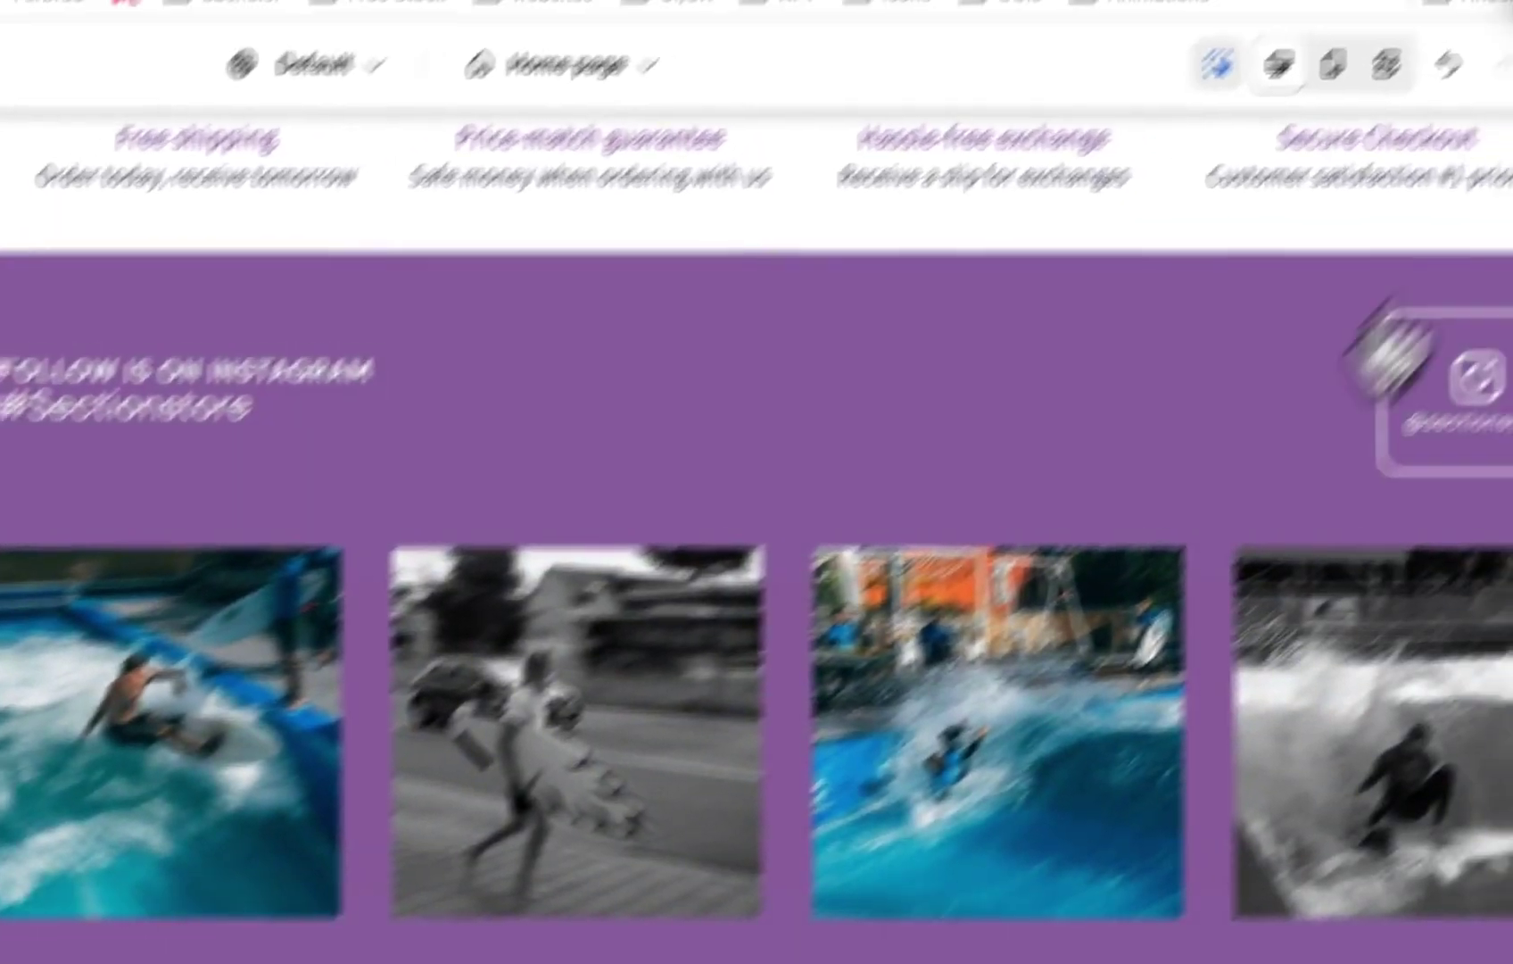
Step: Save the theme and reload the live Radiance Surfboards storefront to view the purple Instafeed gallery
click(1445, 243)
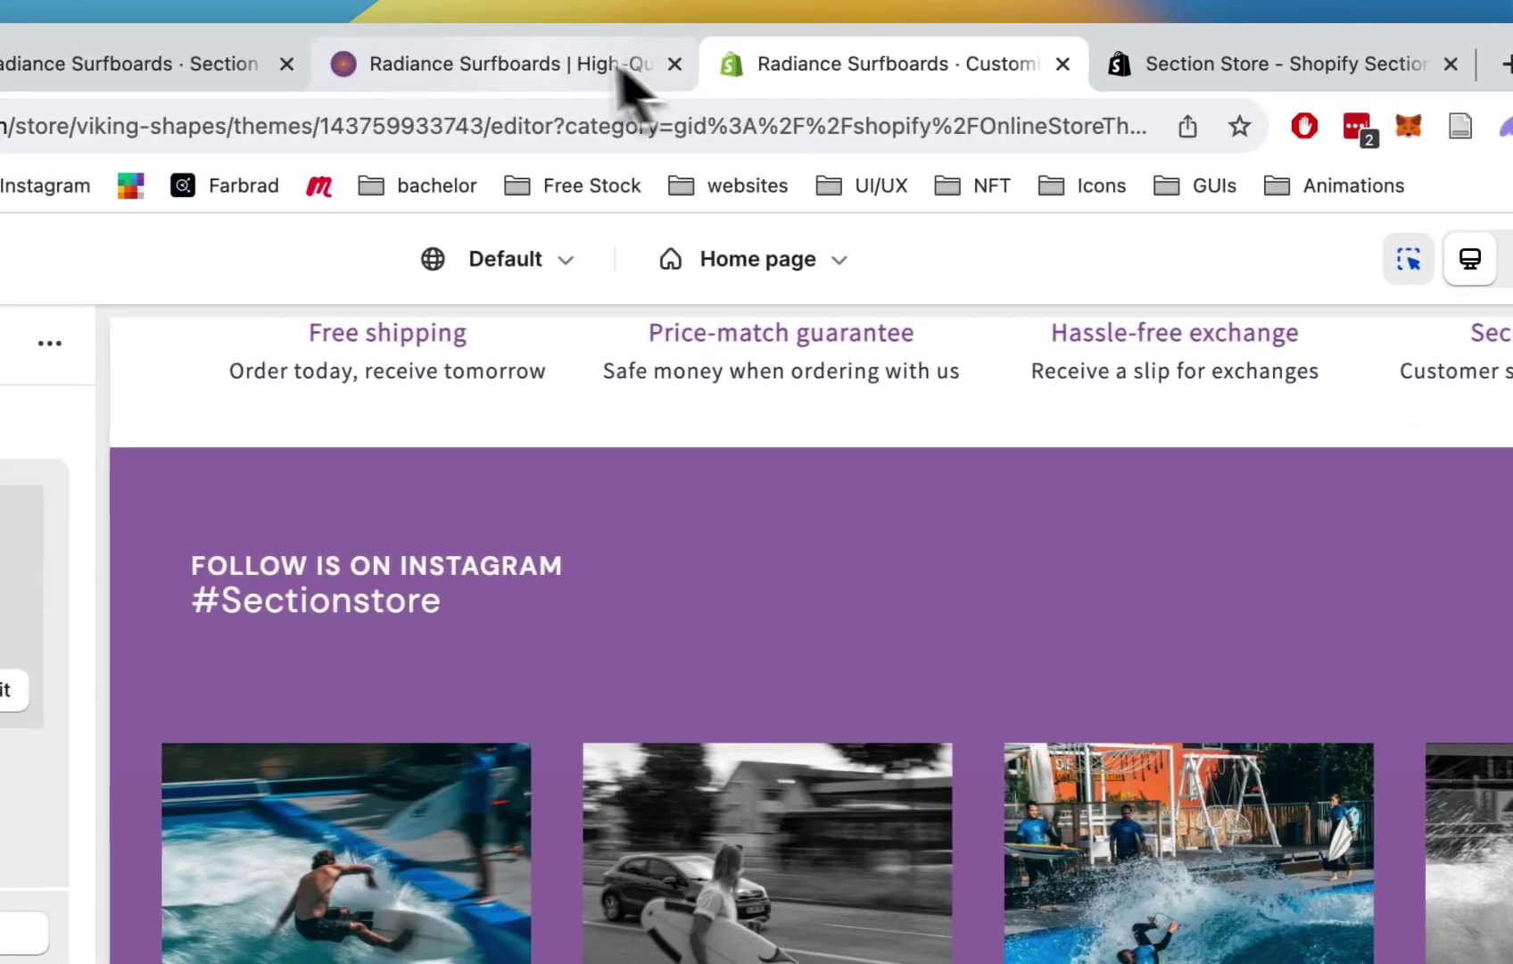
click(214, 62)
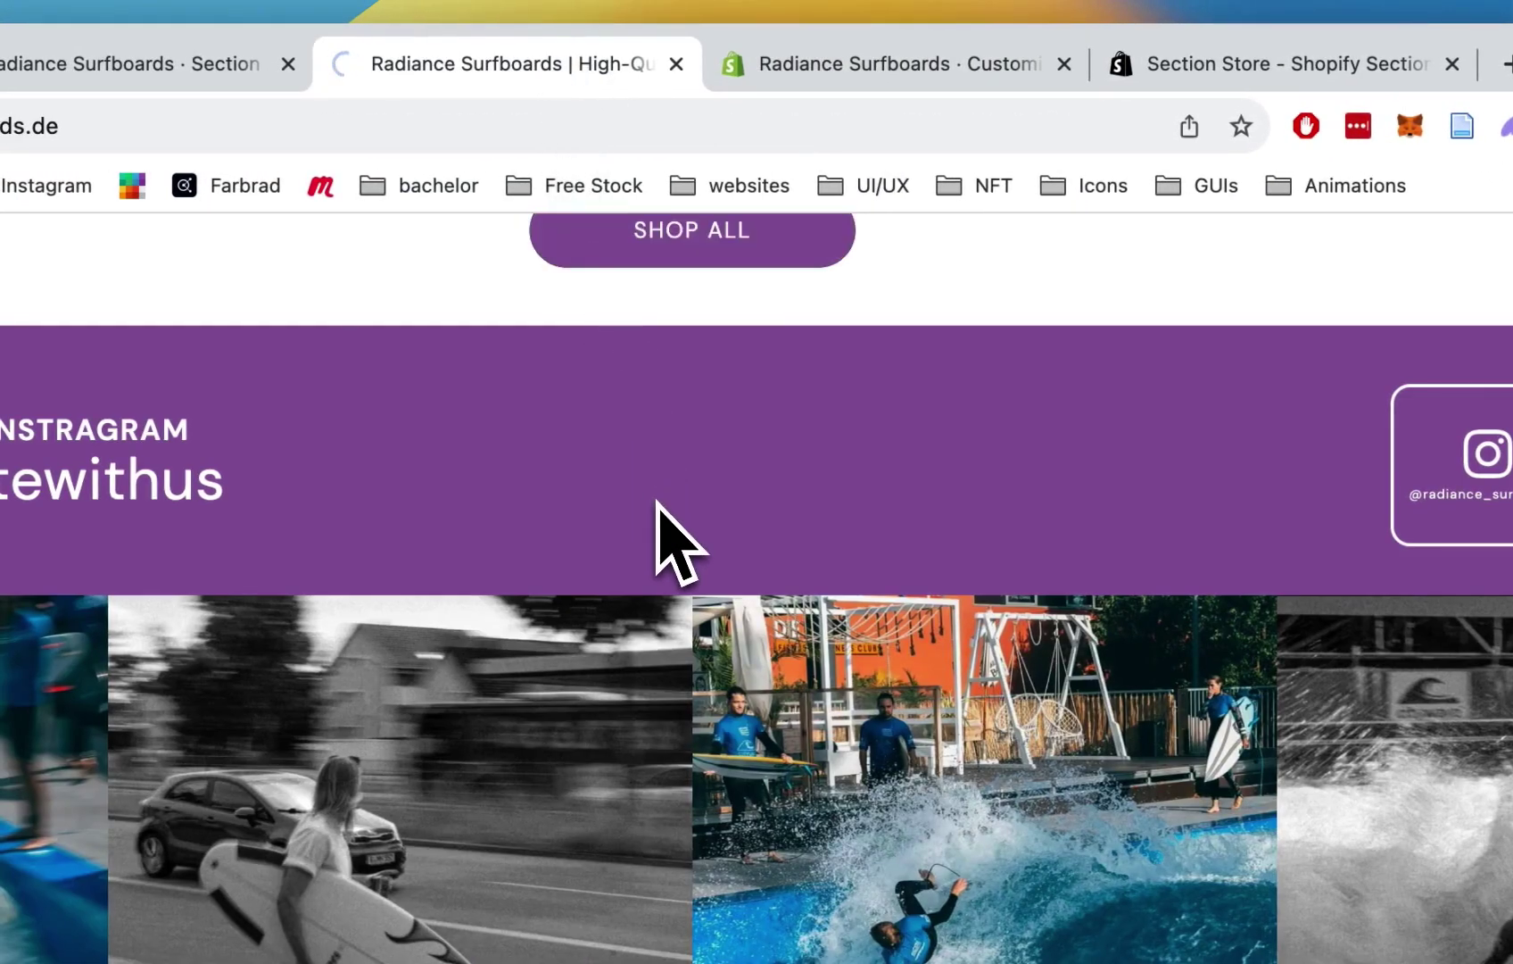
key(super+r)
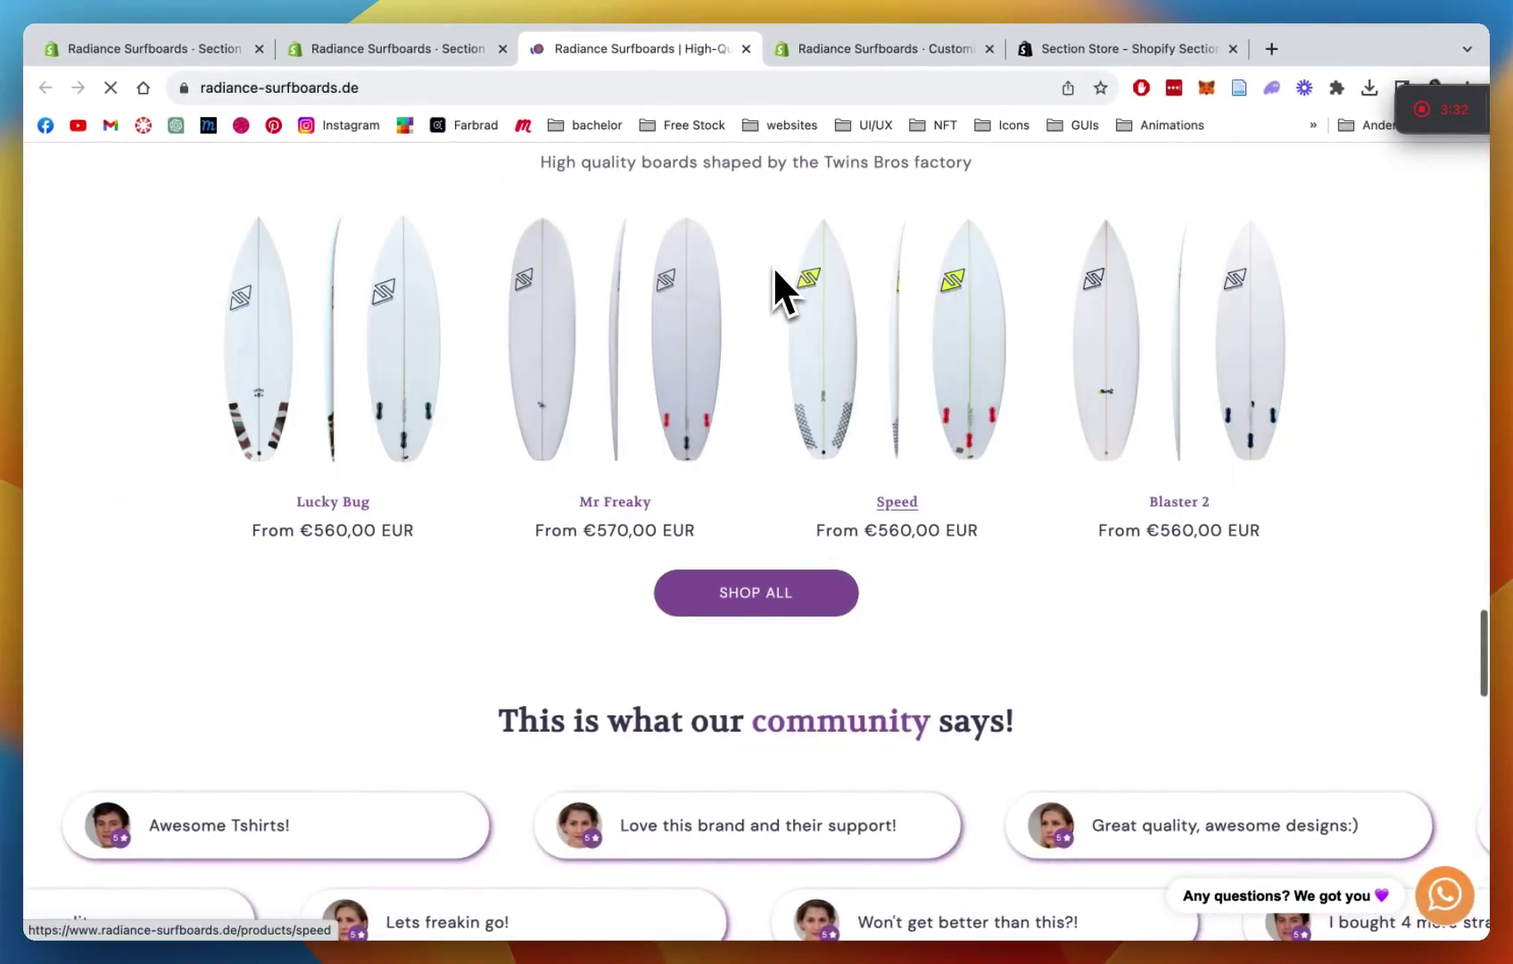
scroll(775, 263, down, 20)
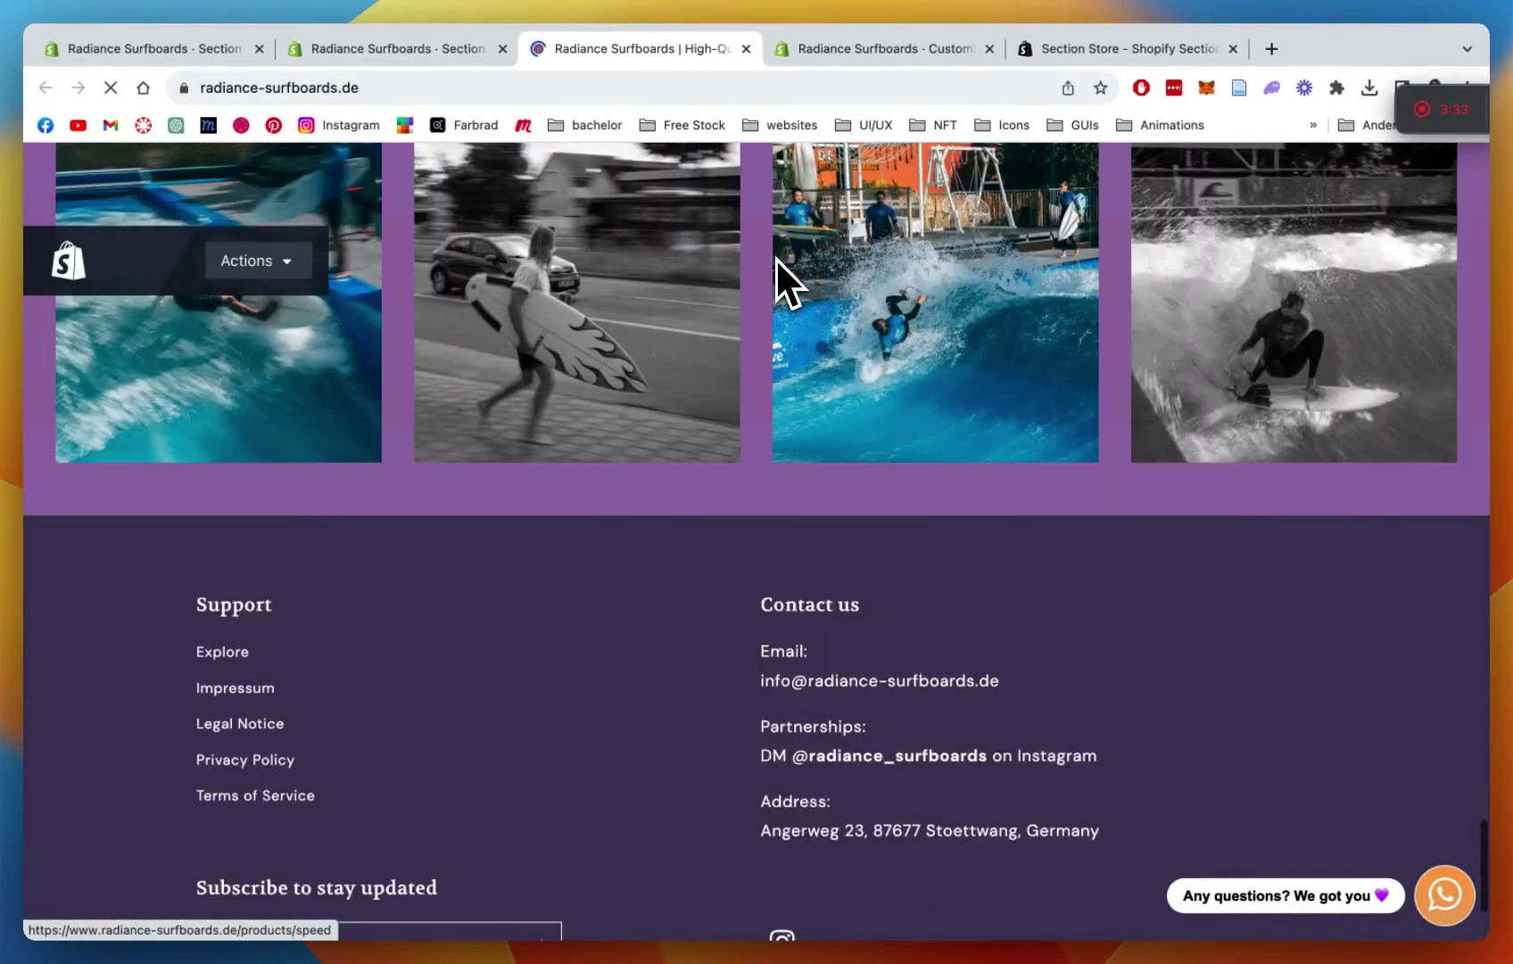
scroll(776, 258, up, 4)
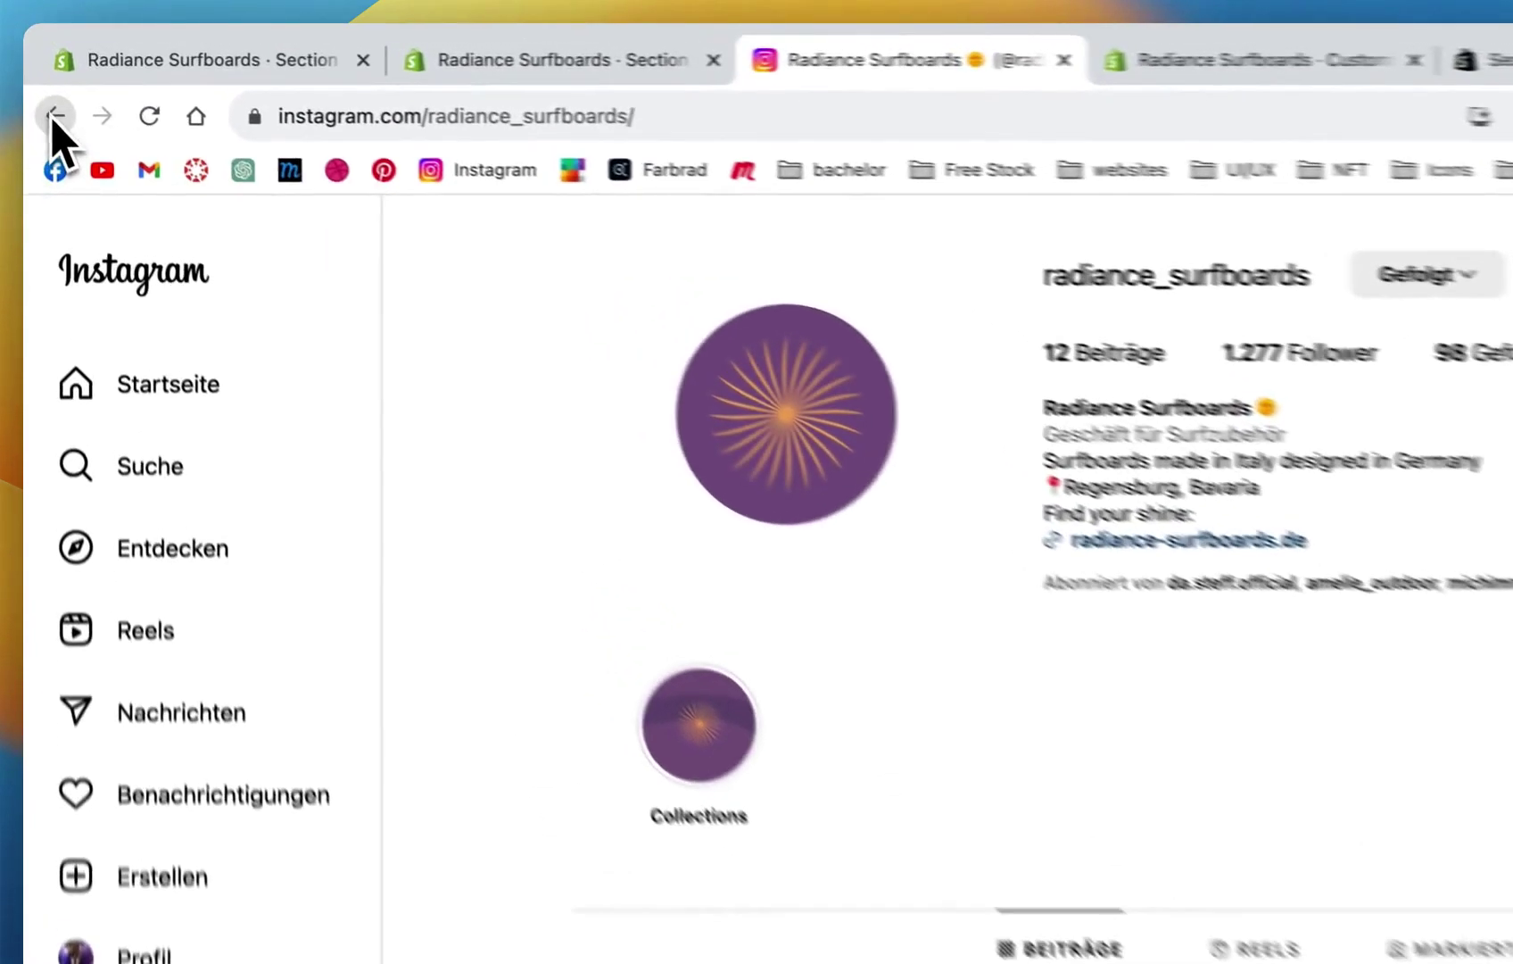
Step: Go back from the radiance_surfboards Instagram profile to the radiance-surfboards.de storefront
click(45, 88)
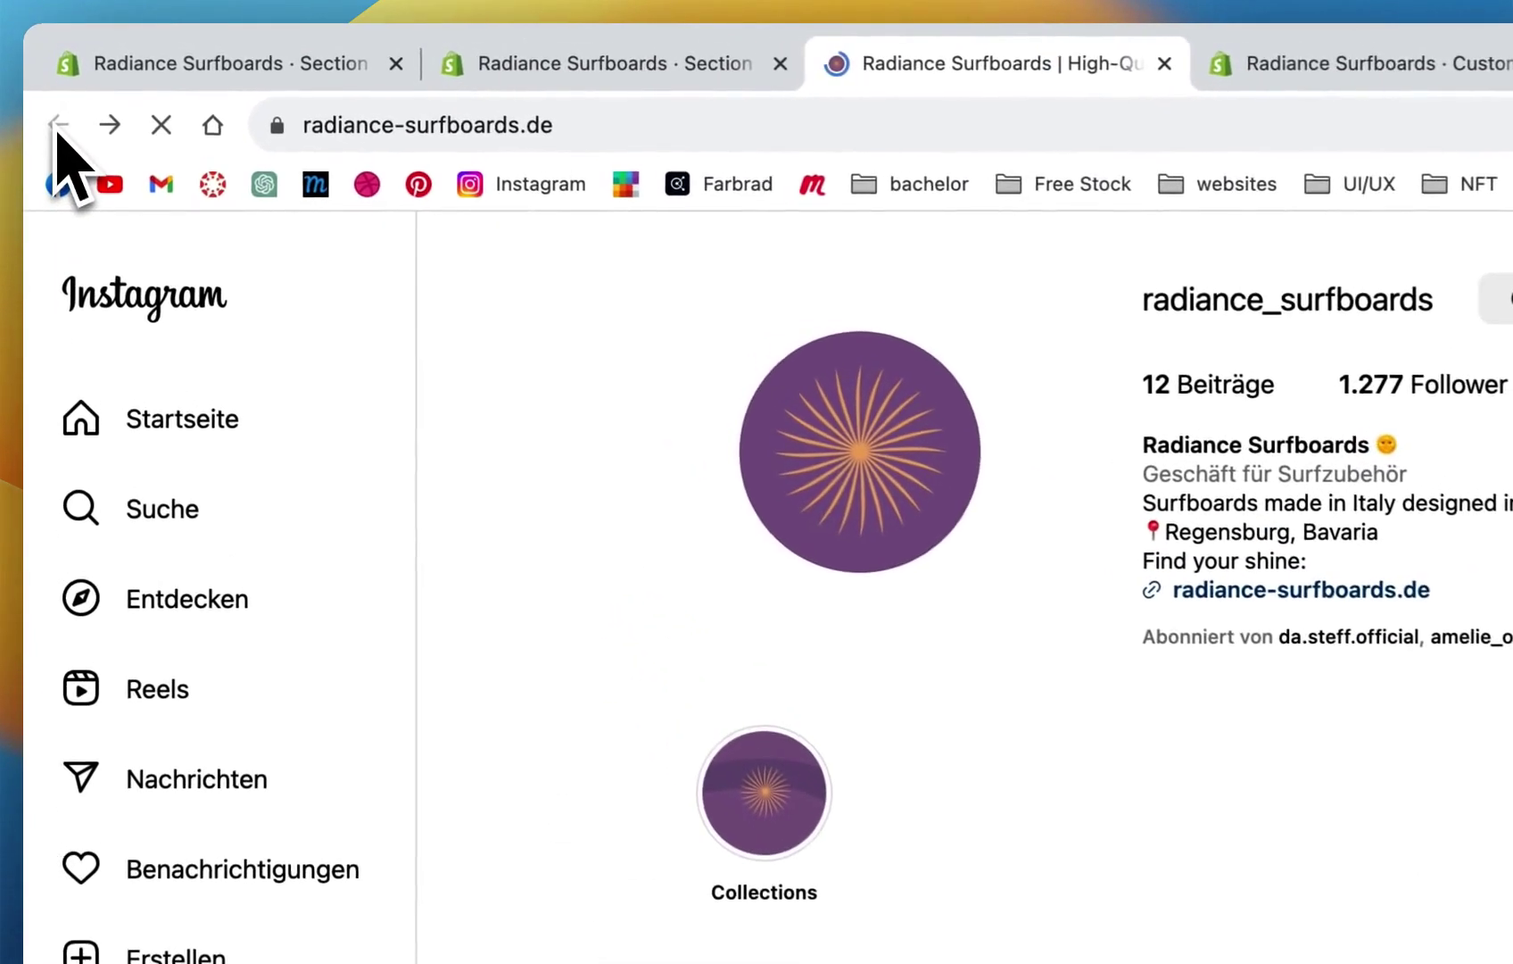